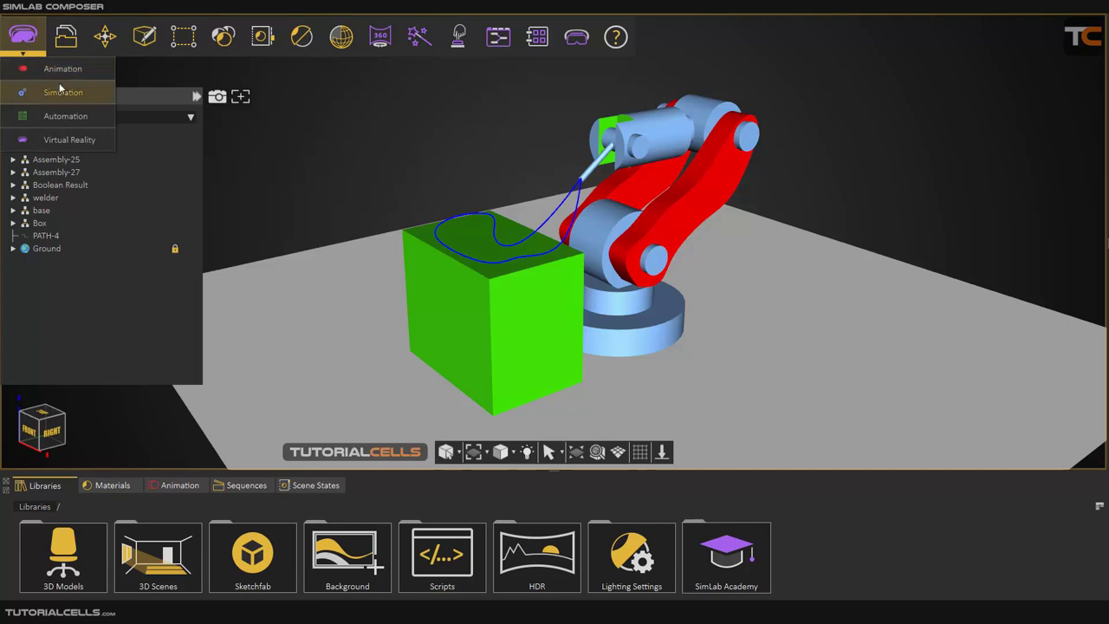
- Switch to the Simulation workspace, then start the robot arm simulation and stop it after watching the motion
click(63, 92)
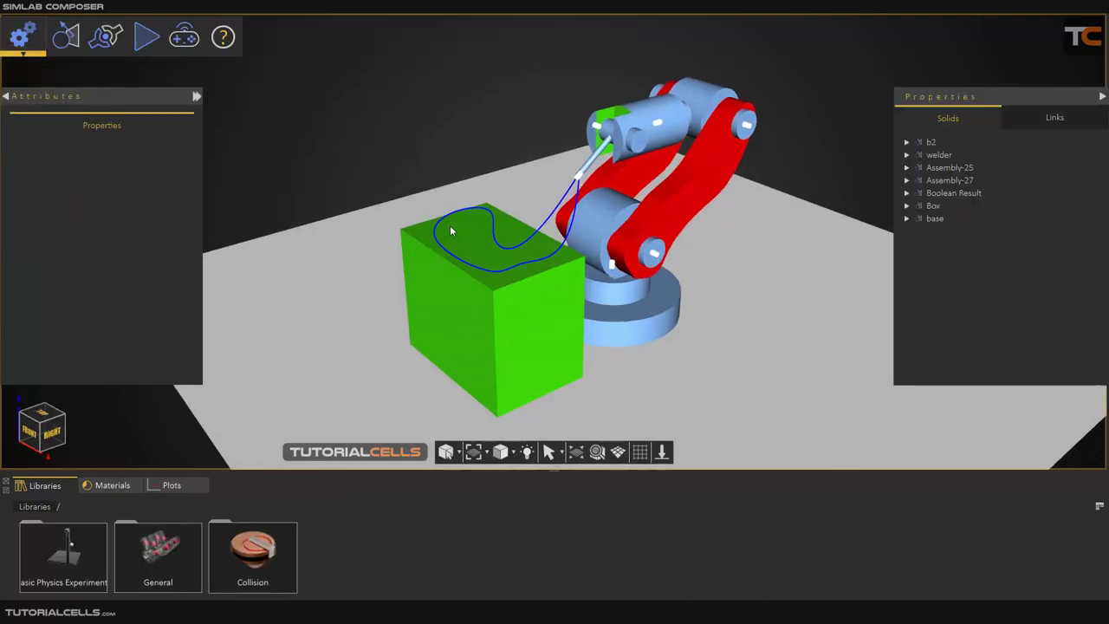
click(149, 49)
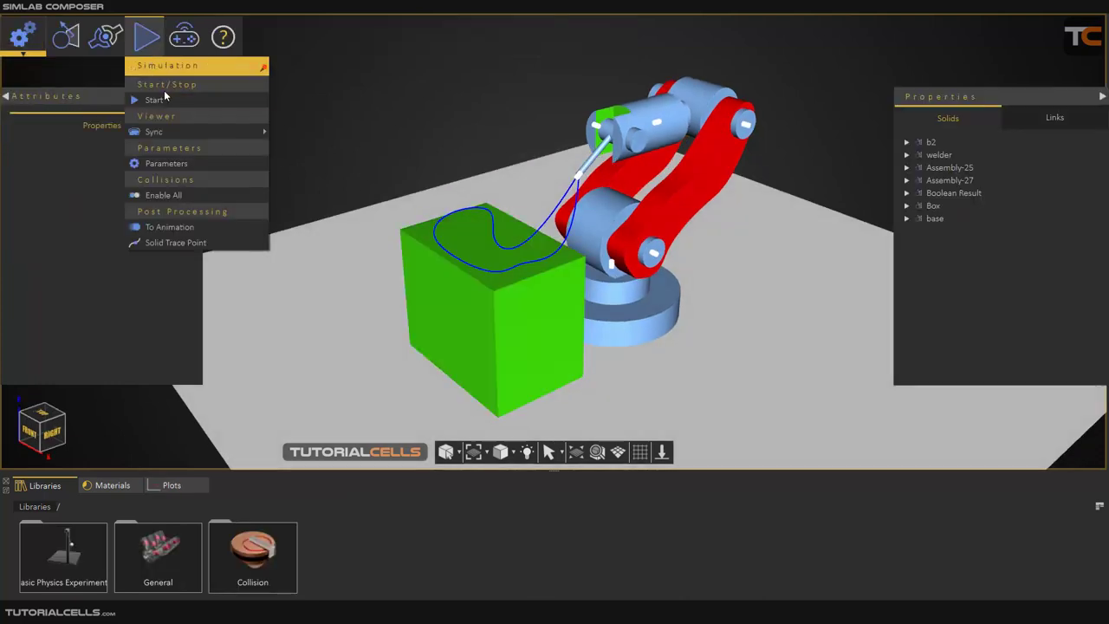
click(169, 100)
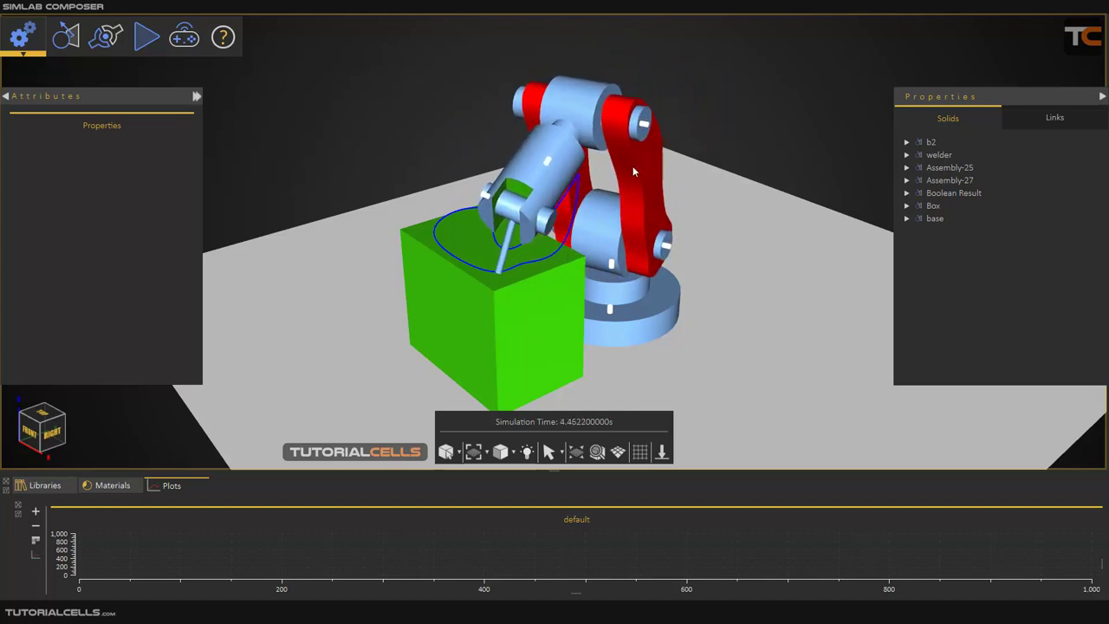
click(147, 37)
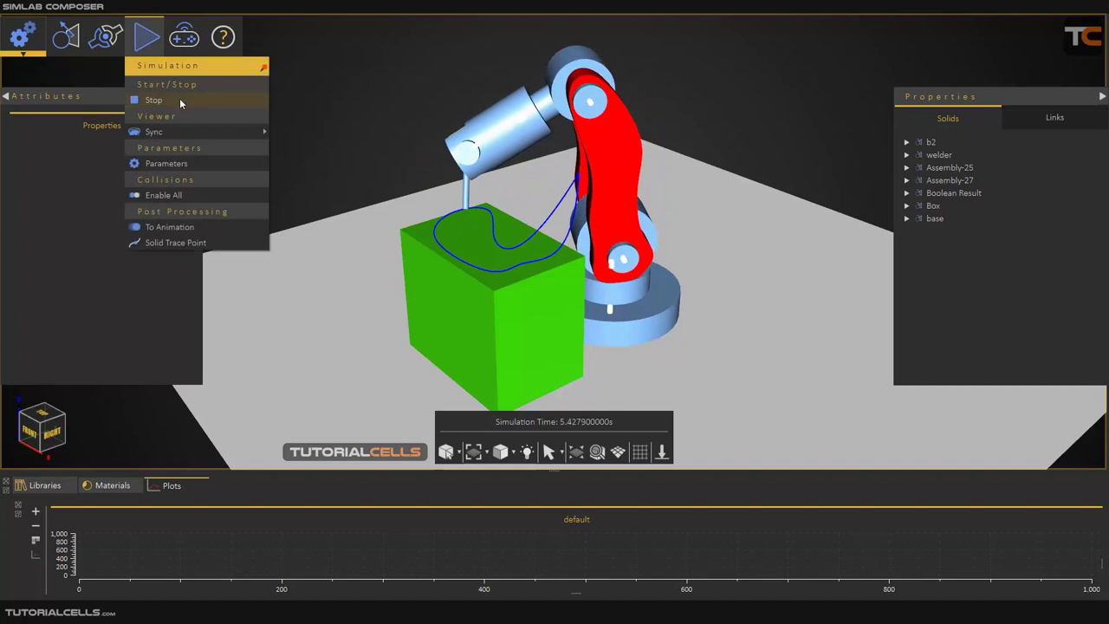
click(179, 98)
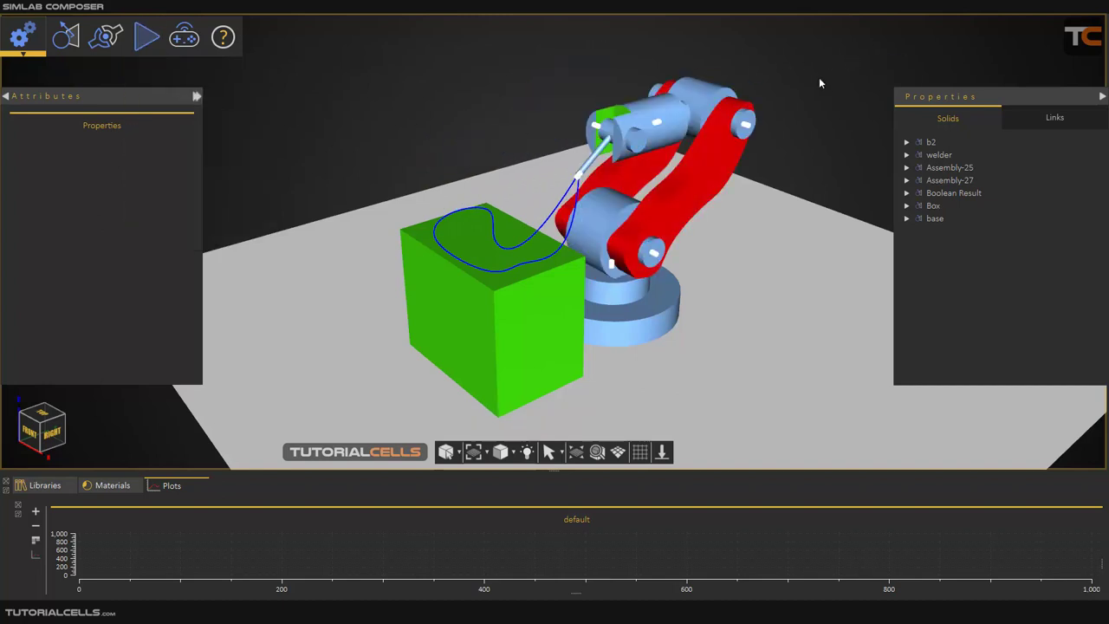
- Delete all six existing joints, Joint 1 to Joint 6, from the robot's links
drag(658, 173, 582, 268)
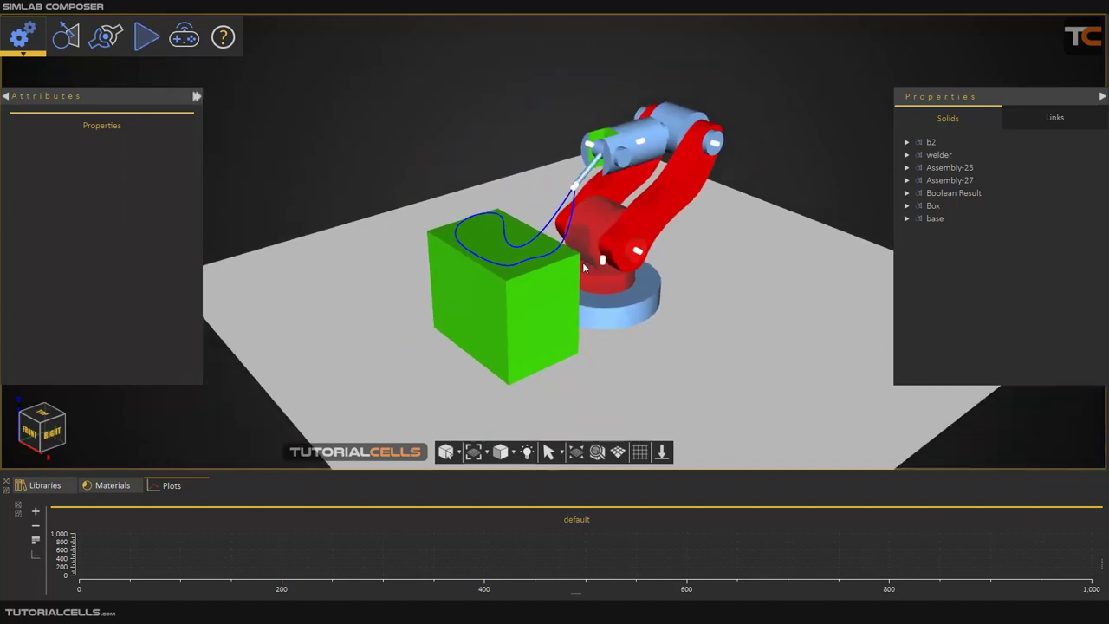
click(1048, 118)
click(947, 143)
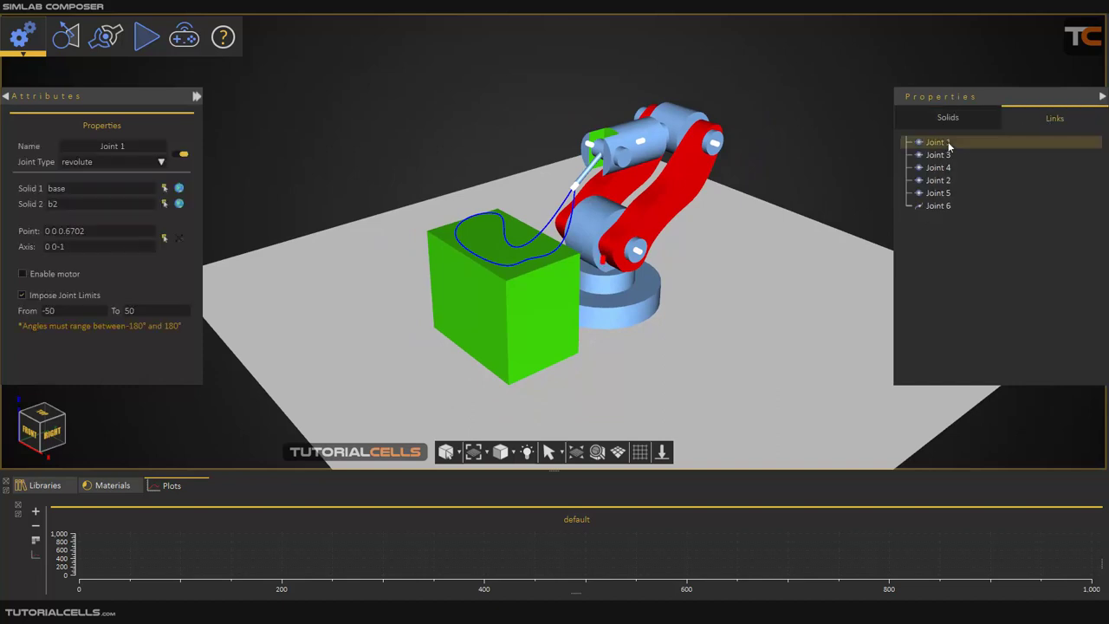
key(Delete)
click(940, 143)
key(Delete)
click(939, 144)
key(Delete)
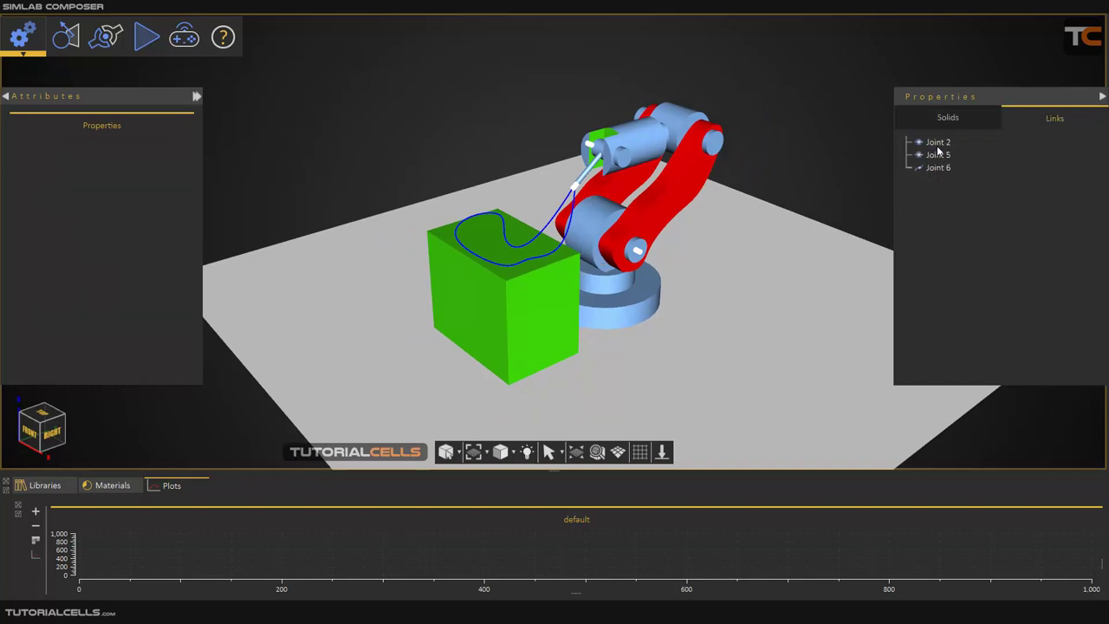
click(938, 144)
key(Delete)
click(938, 142)
key(Delete)
click(936, 144)
key(Delete)
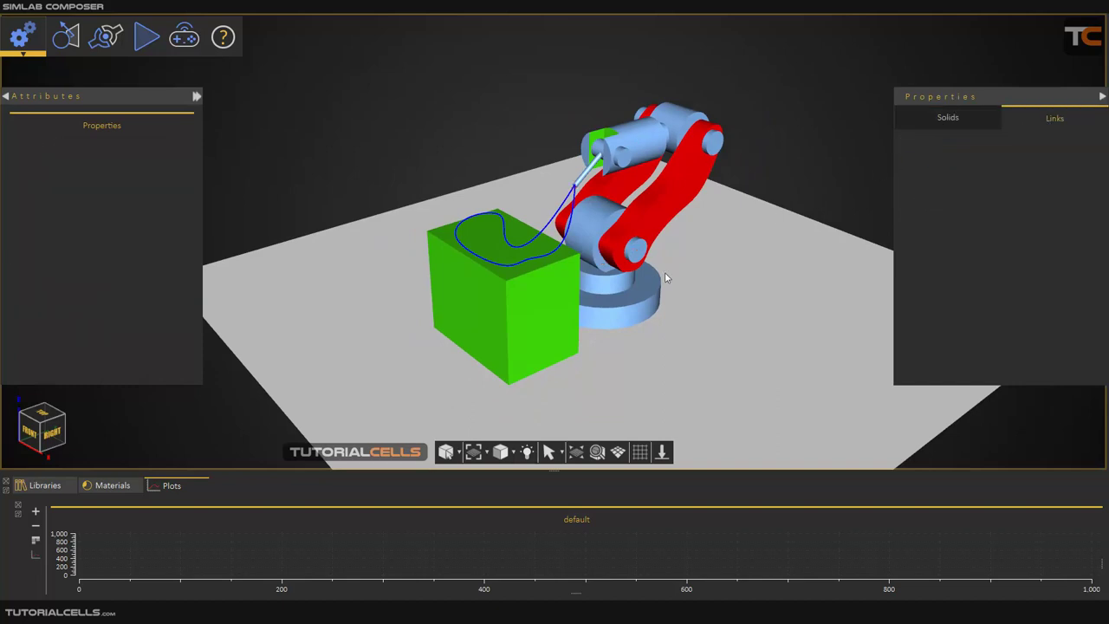
- Examine the lock state and attributes of the solids at the robot's foot, including Assembly-25 and base
scroll(619, 278, up, 2)
middle_drag(618, 275, 615, 282)
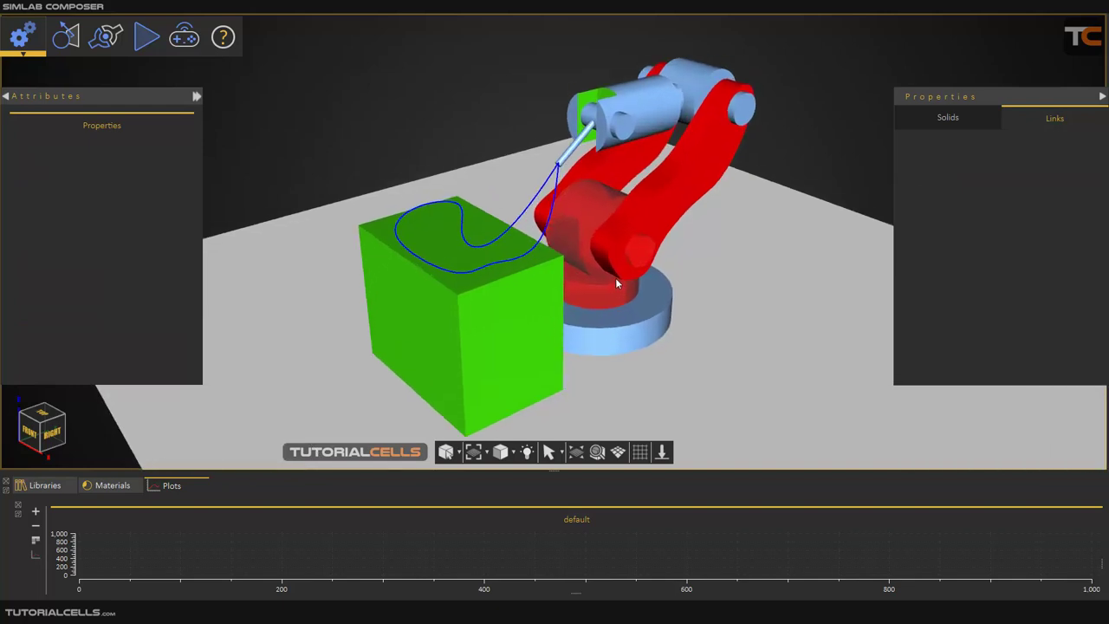
click(620, 315)
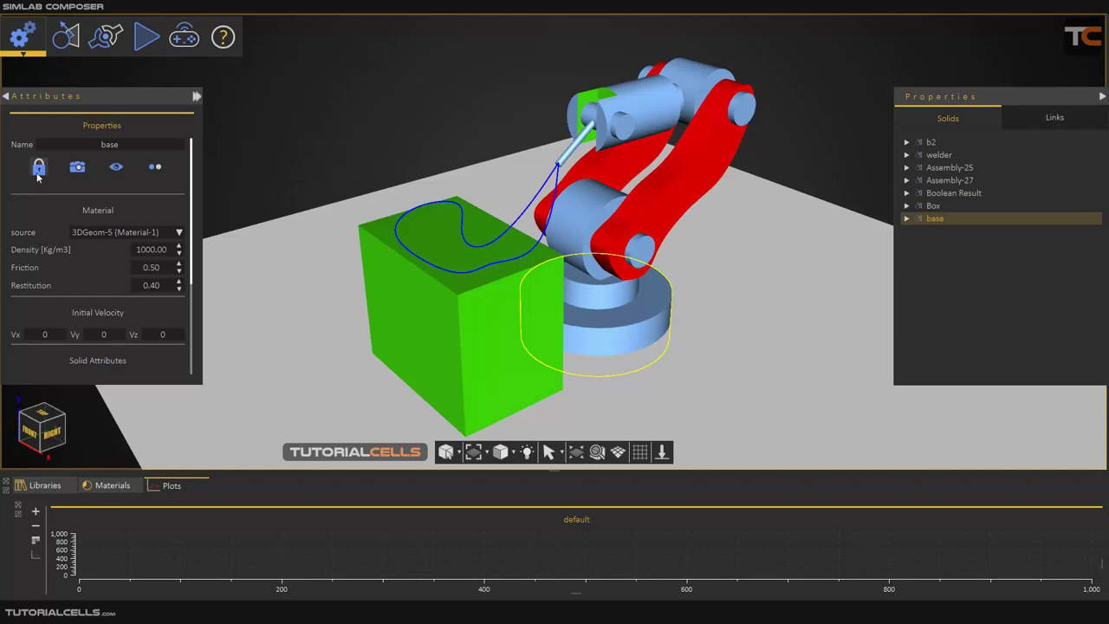
scroll(609, 305, up, 5)
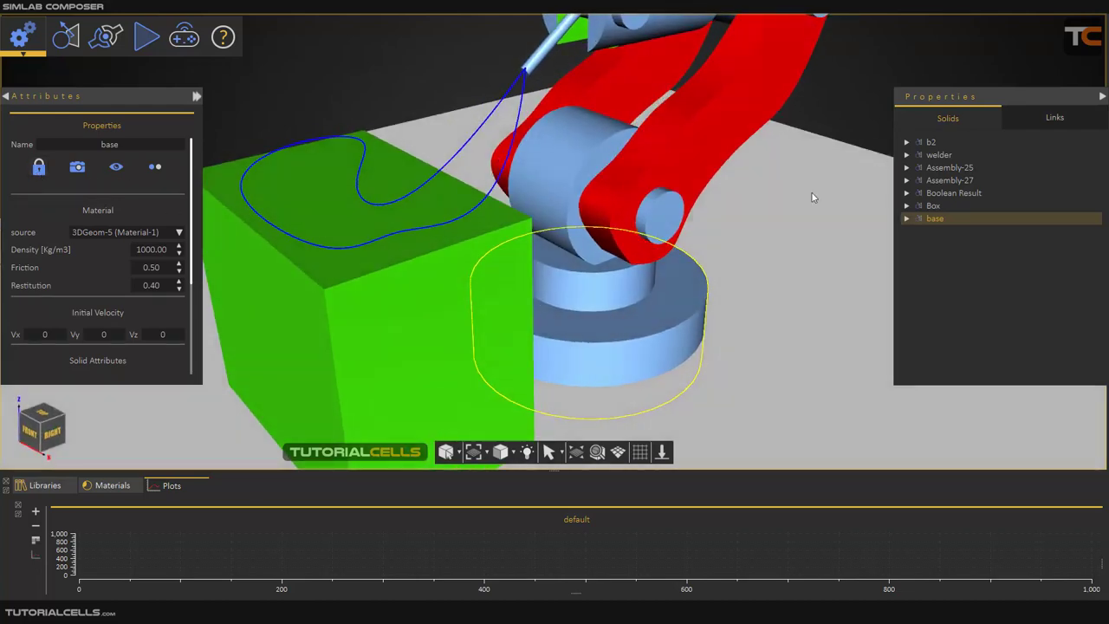
click(603, 285)
click(623, 240)
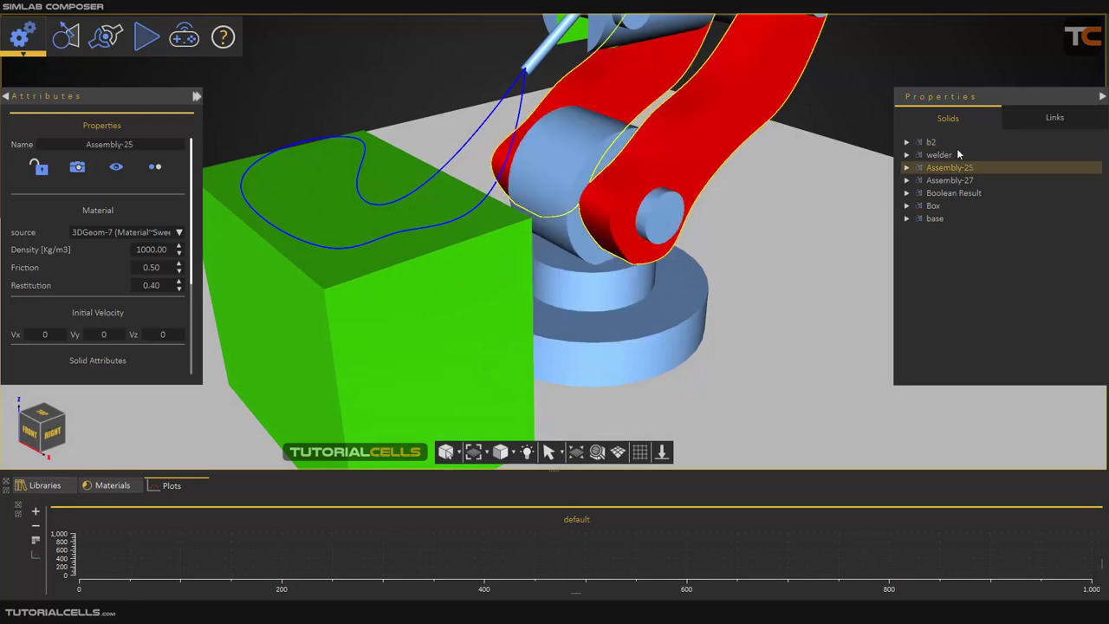
click(644, 343)
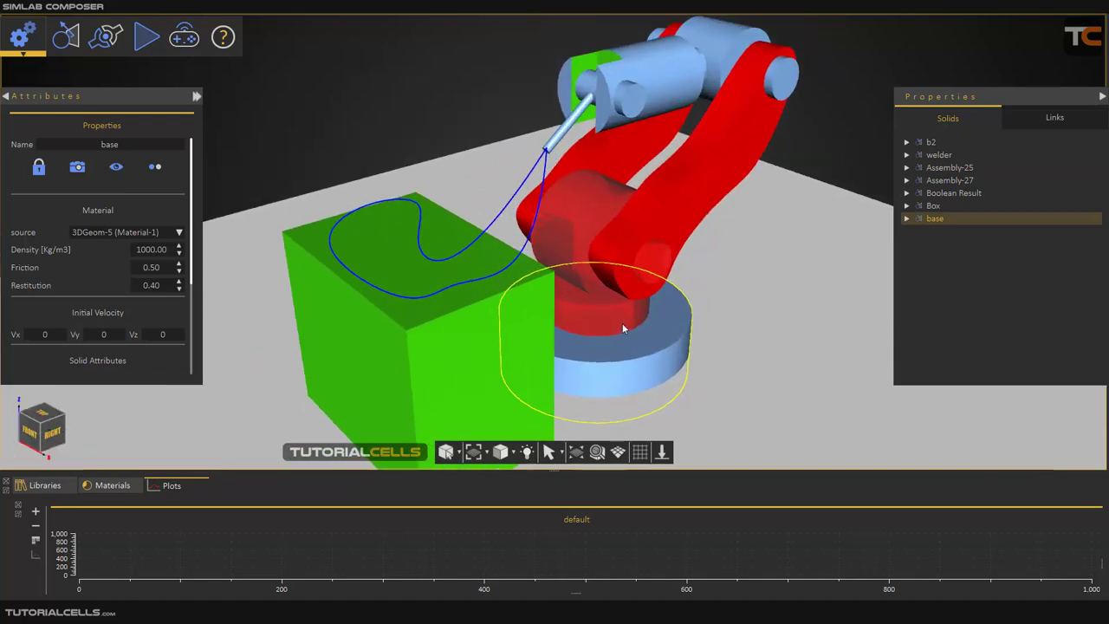
- Keep the link tools open and add a revolute joint between b2 and base, centred on the upper circular edge of b2's lower cylinder
click(106, 37)
drag(222, 69, 317, 99)
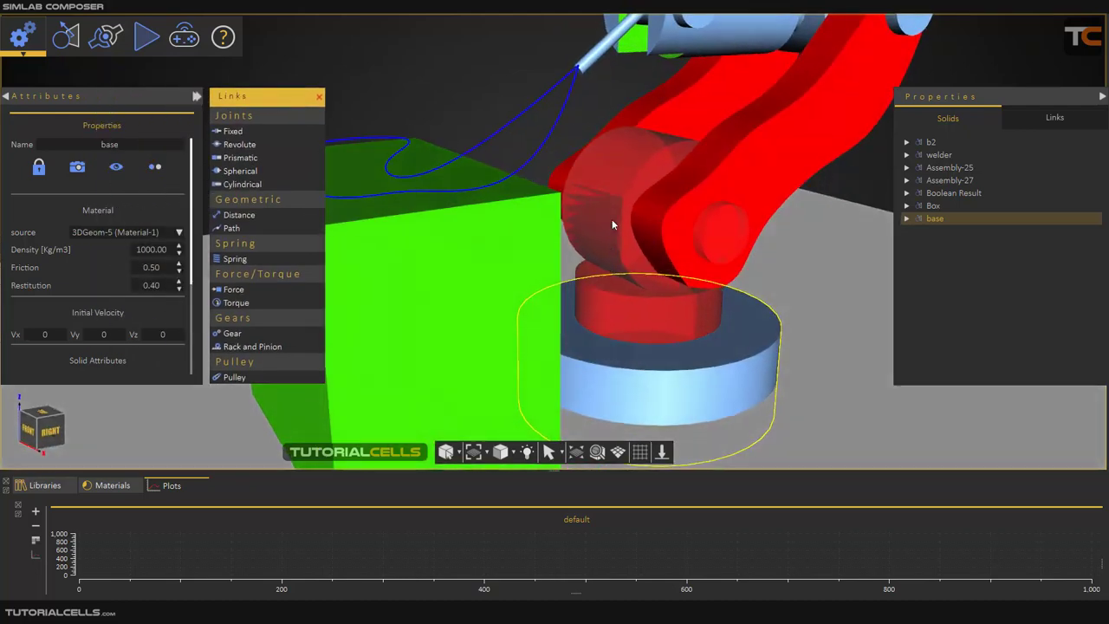
click(612, 222)
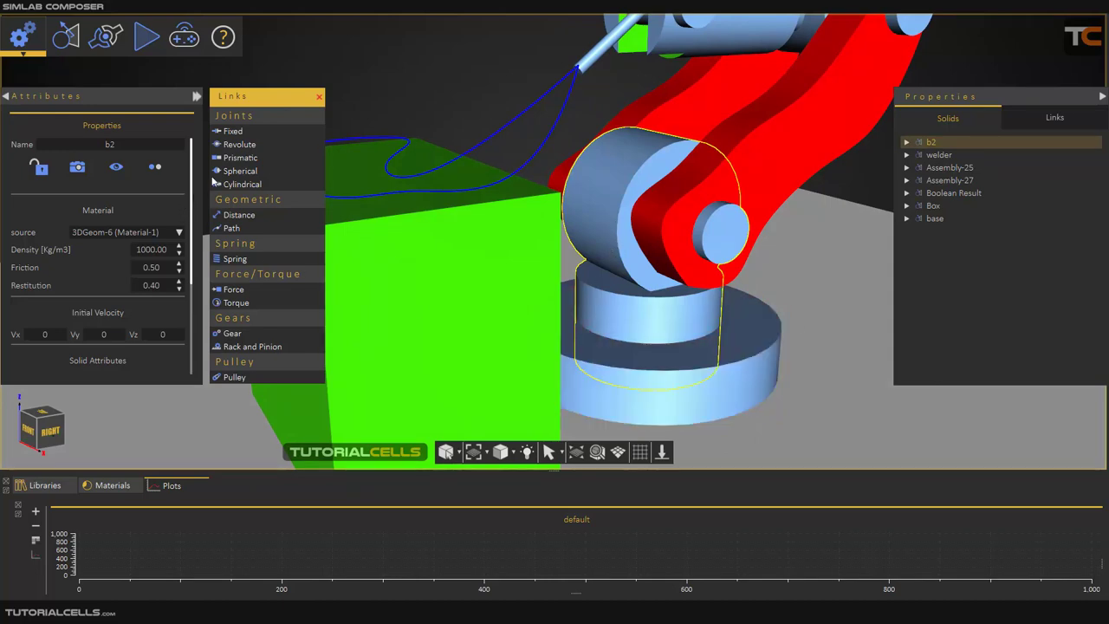
click(240, 145)
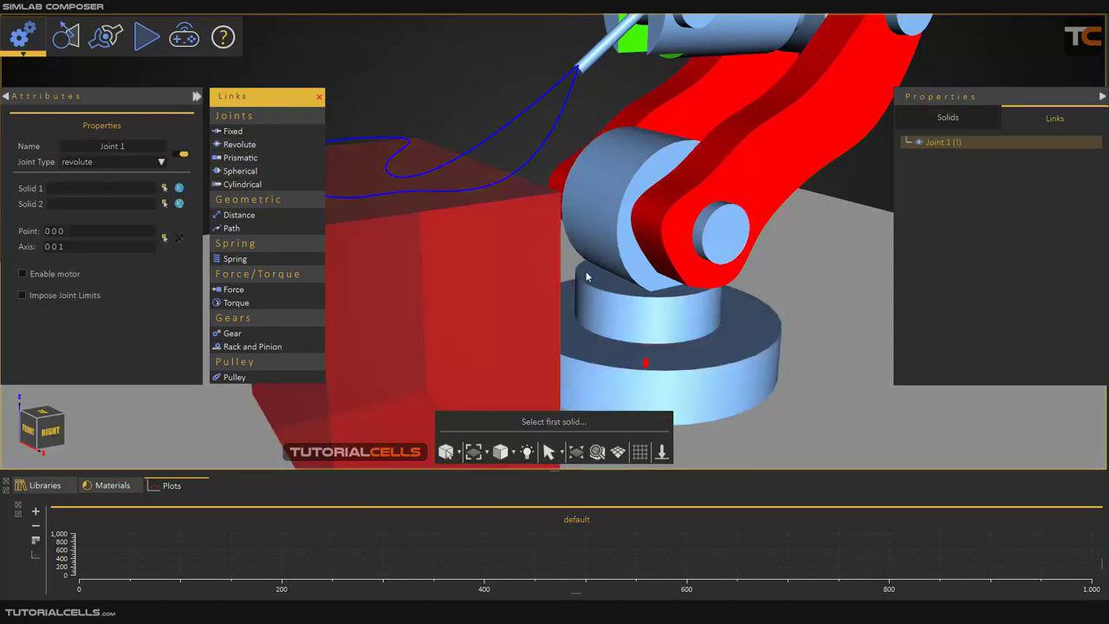
click(614, 315)
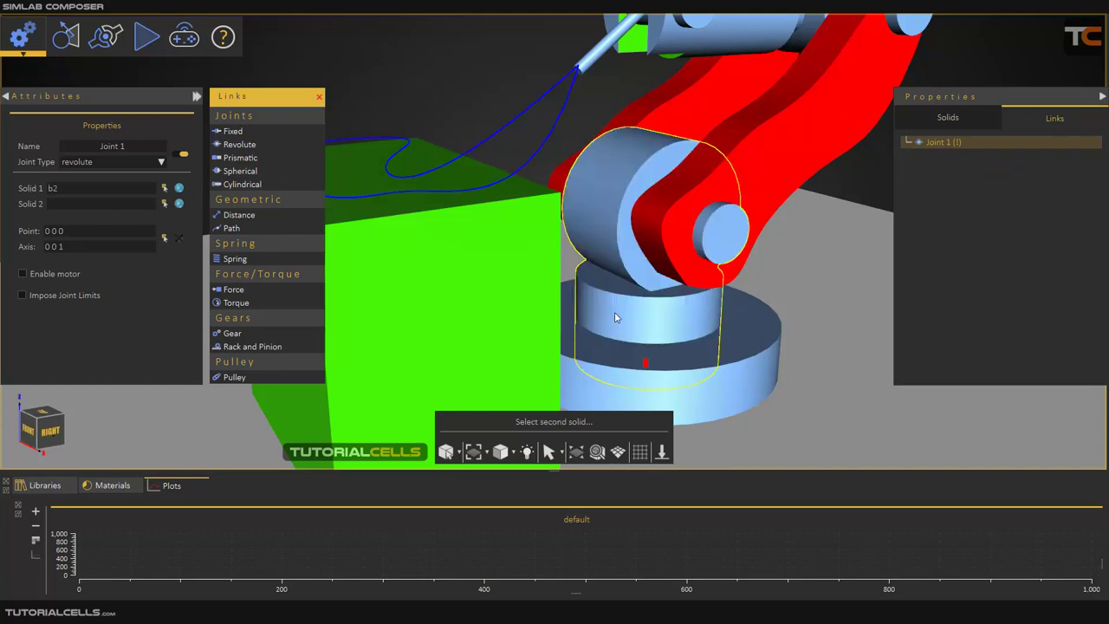
click(750, 364)
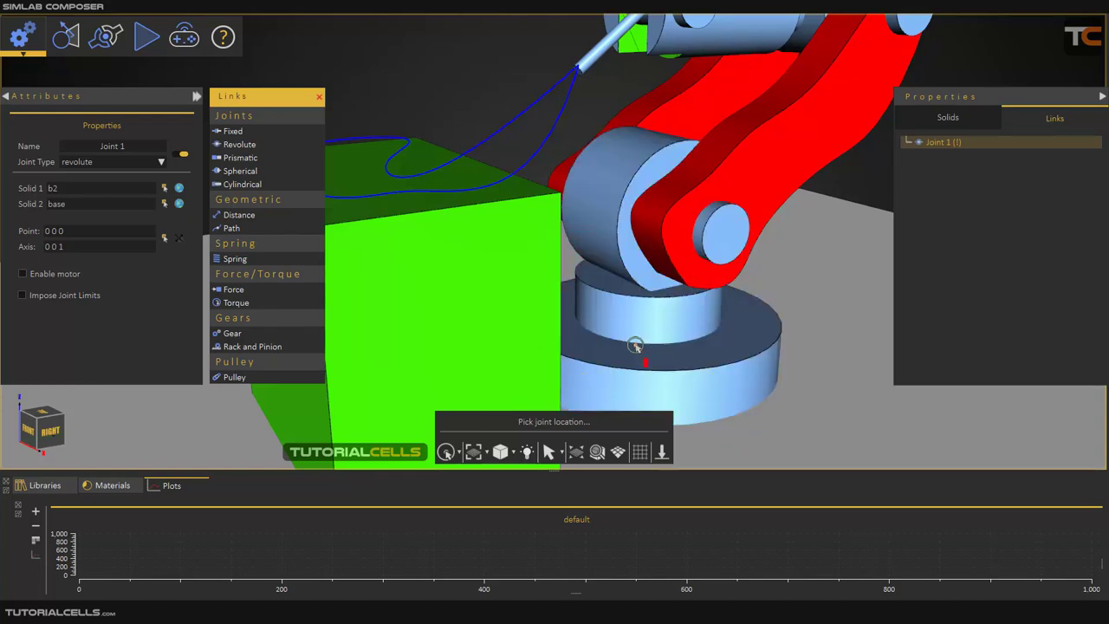
click(622, 294)
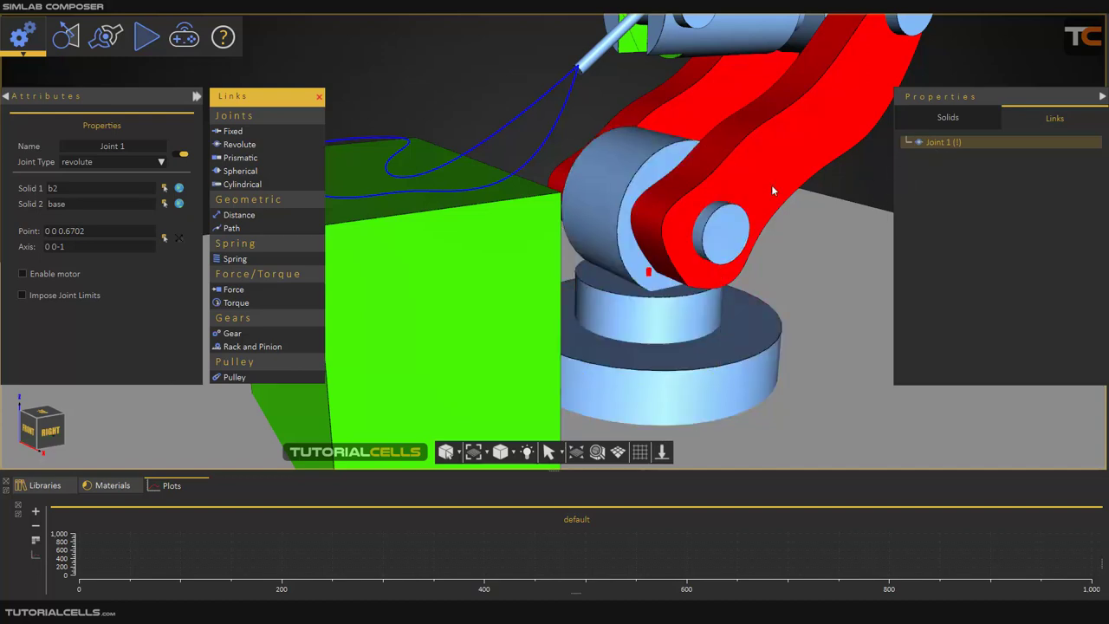
scroll(468, 264, down, 3)
middle_drag(582, 271, 730, 334)
click(853, 181)
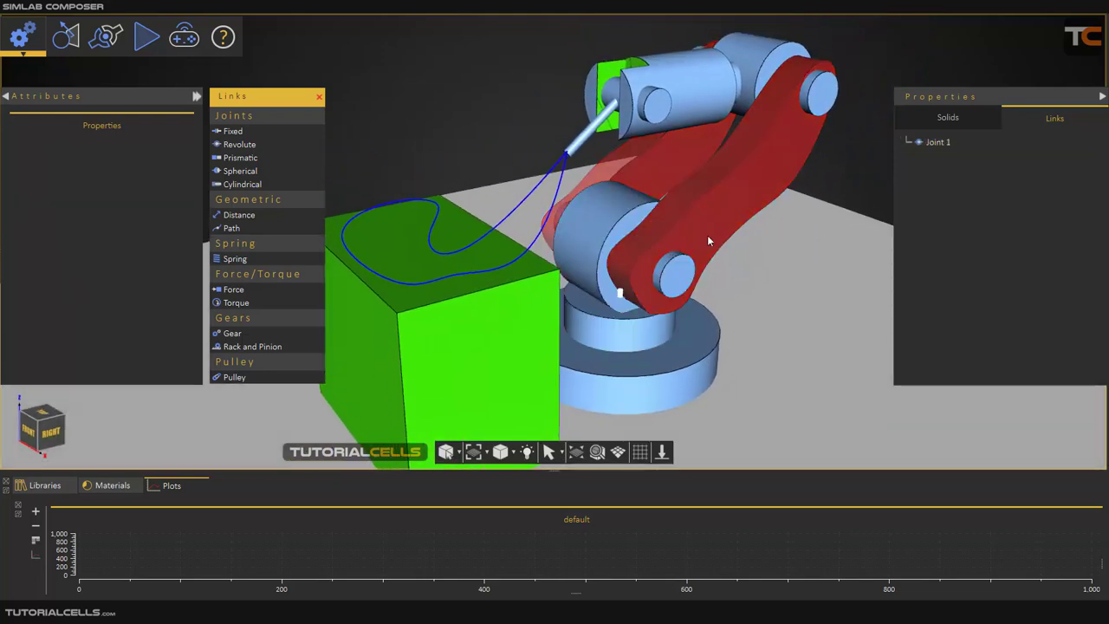
- Add a revolute joint between b2 and Assembly-25, centred on the circular pin at the red arm's lower end
click(677, 272)
scroll(727, 312, up, 2)
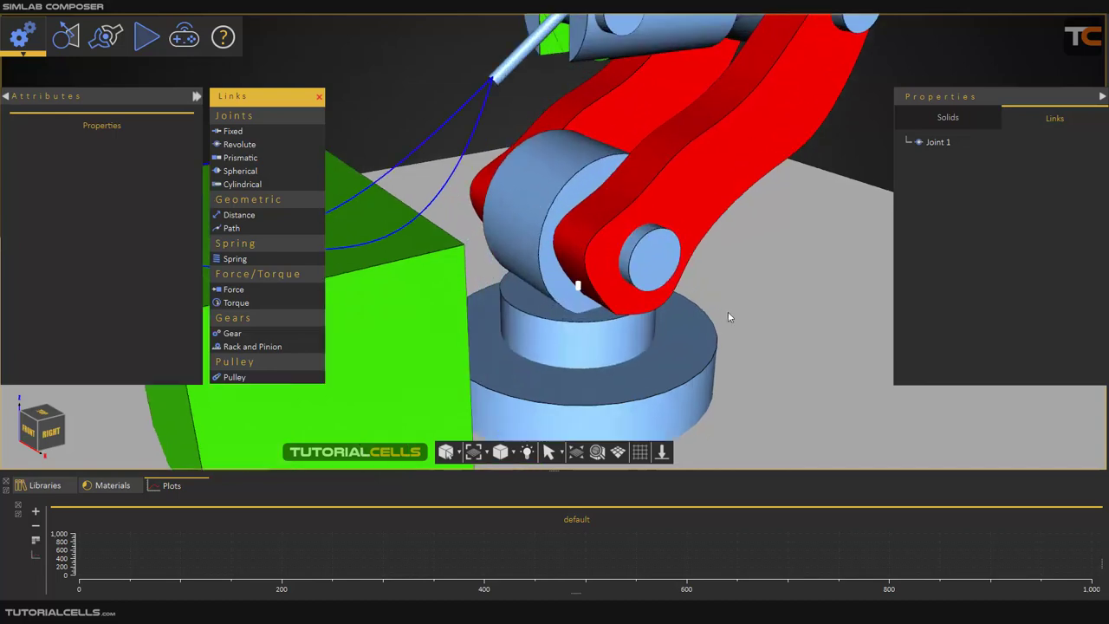
middle_drag(727, 316, 569, 242)
scroll(523, 256, up, 3)
scroll(664, 330, down, 4)
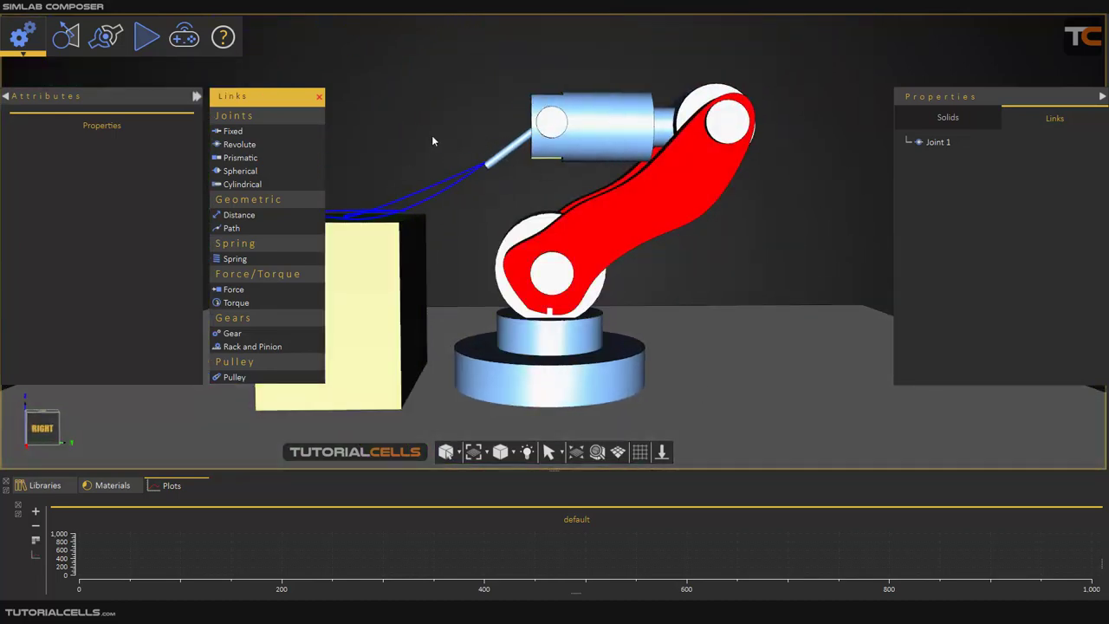
middle_drag(433, 141, 739, 297)
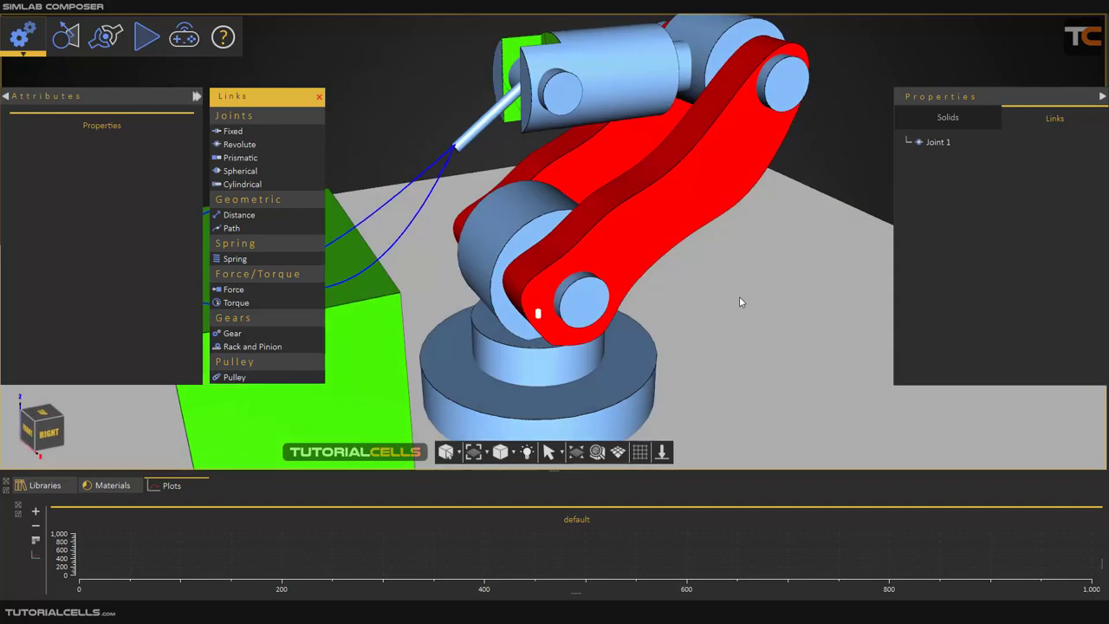
click(245, 145)
click(490, 232)
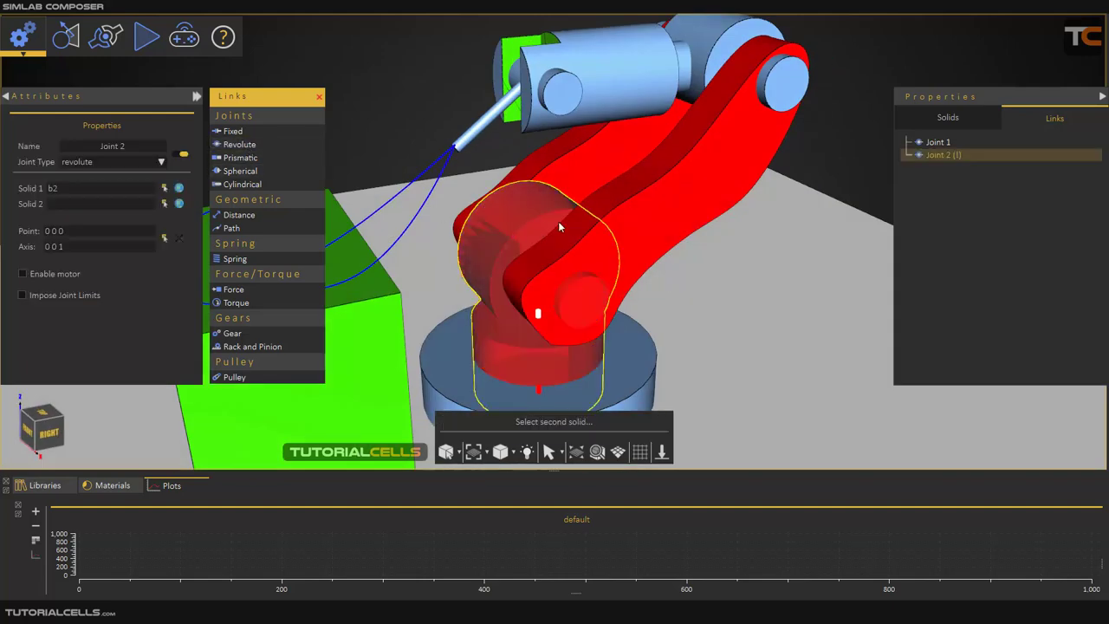
click(612, 209)
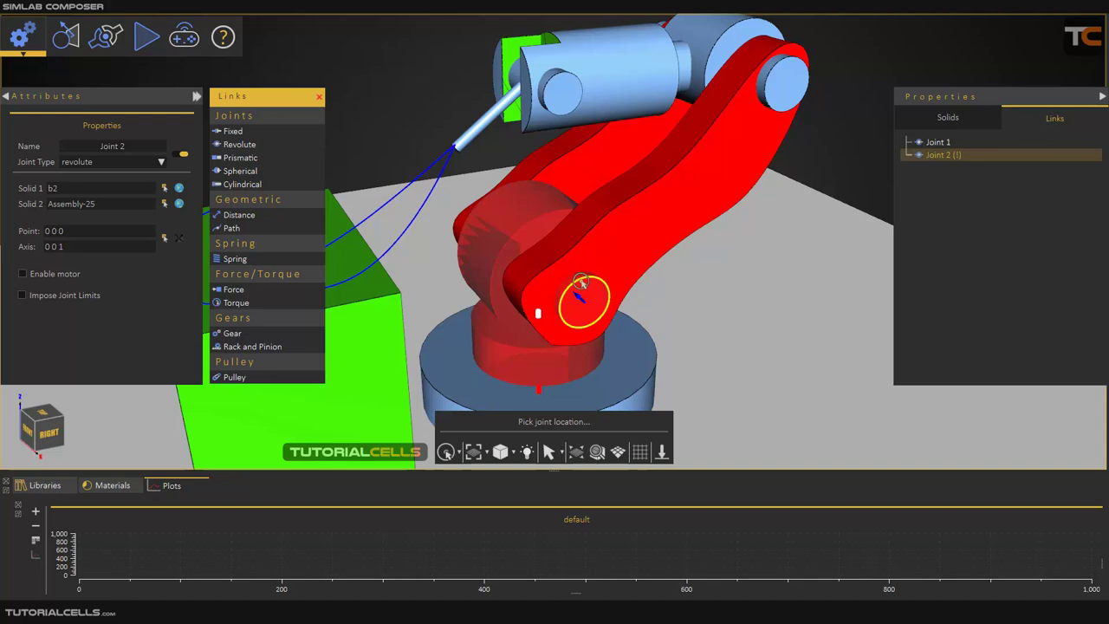
click(582, 297)
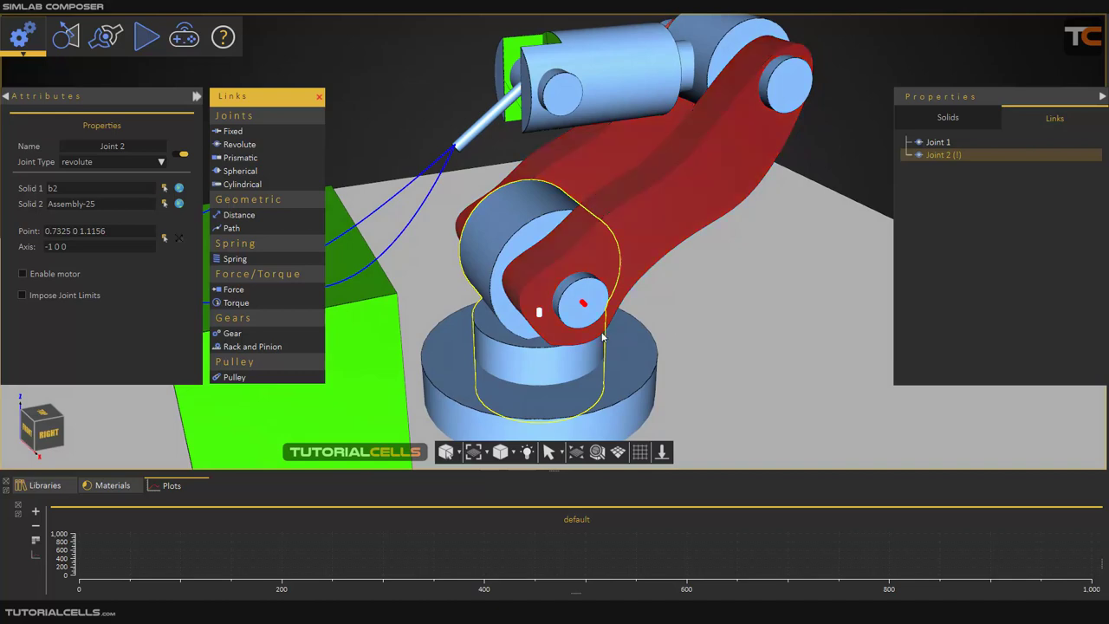
- Add a revolute joint between Assembly-27 and Assembly-25, centred on the circular pin at the red arm's upper end
middle_drag(603, 338, 670, 252)
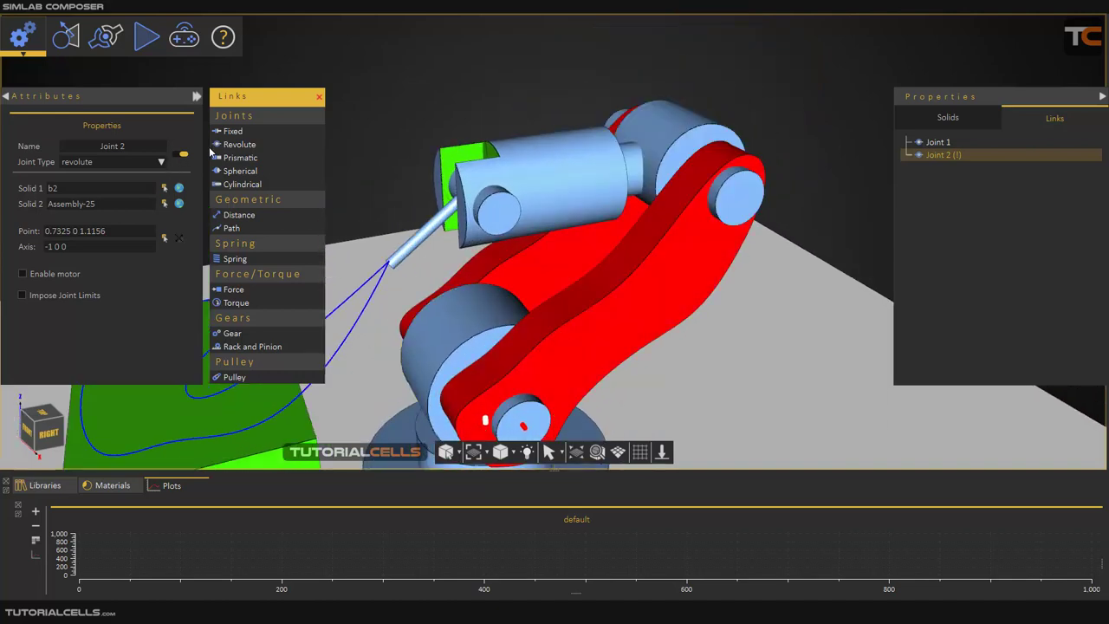
click(236, 145)
click(725, 192)
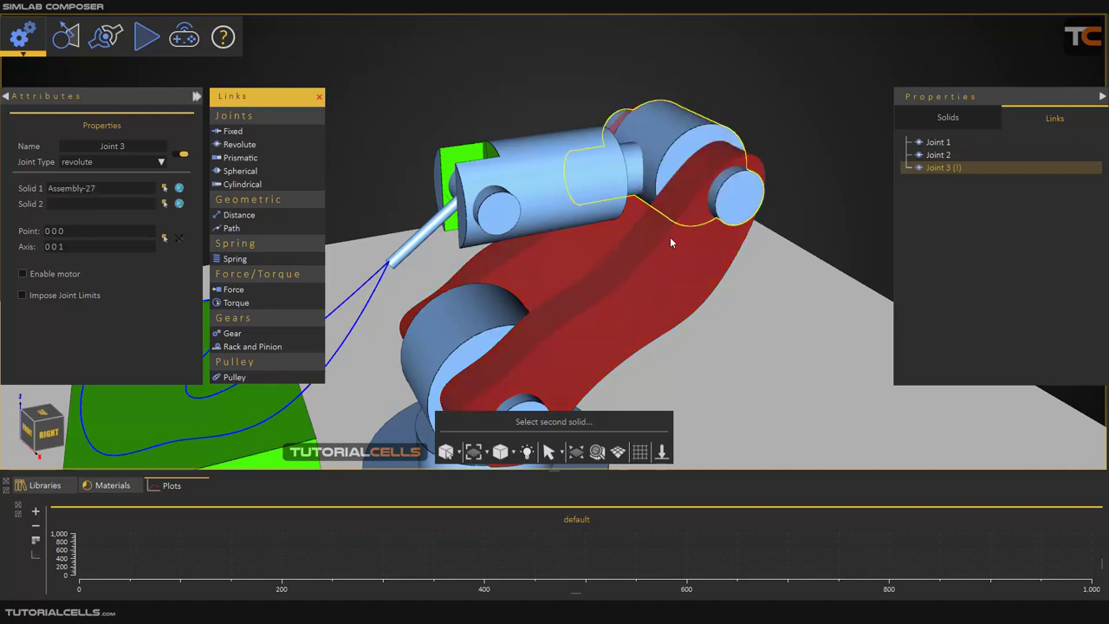
click(693, 224)
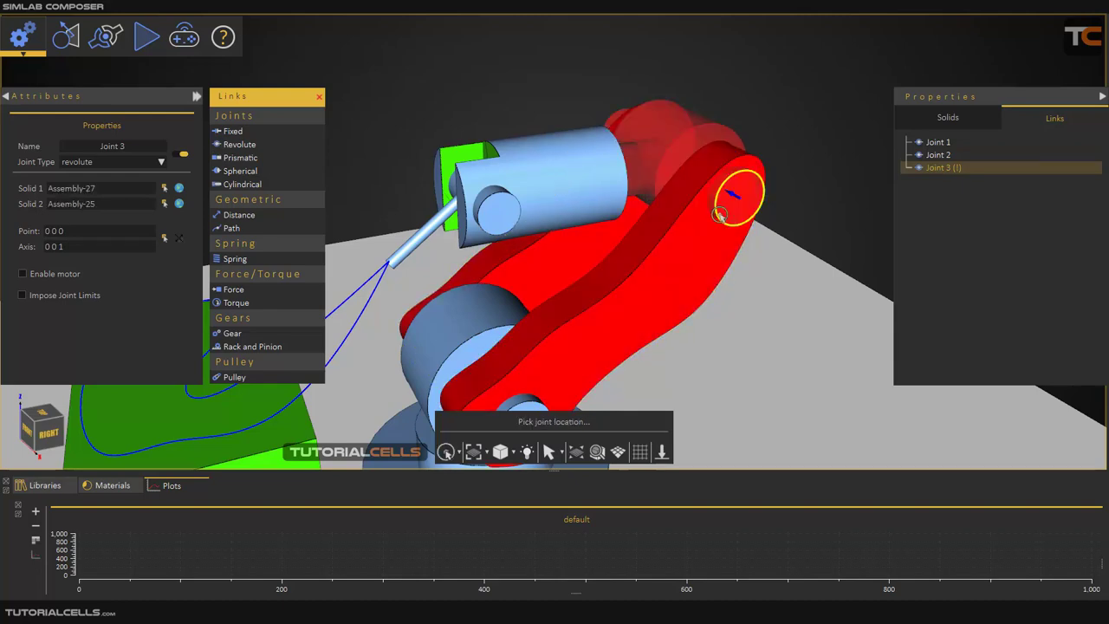
click(719, 213)
drag(822, 225, 674, 178)
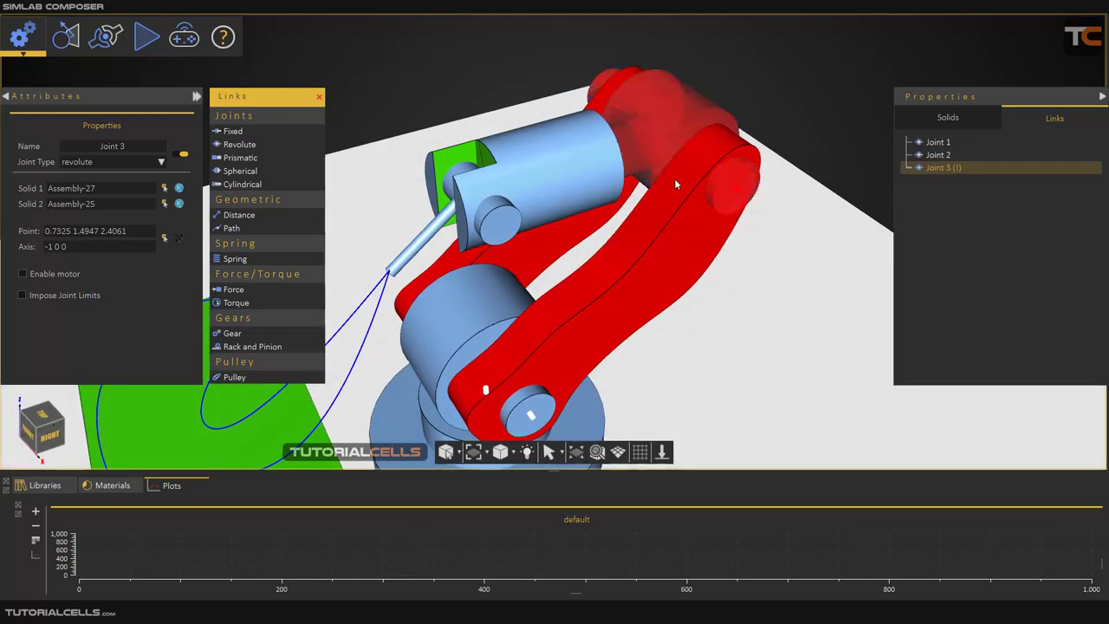
scroll(576, 159, up, 5)
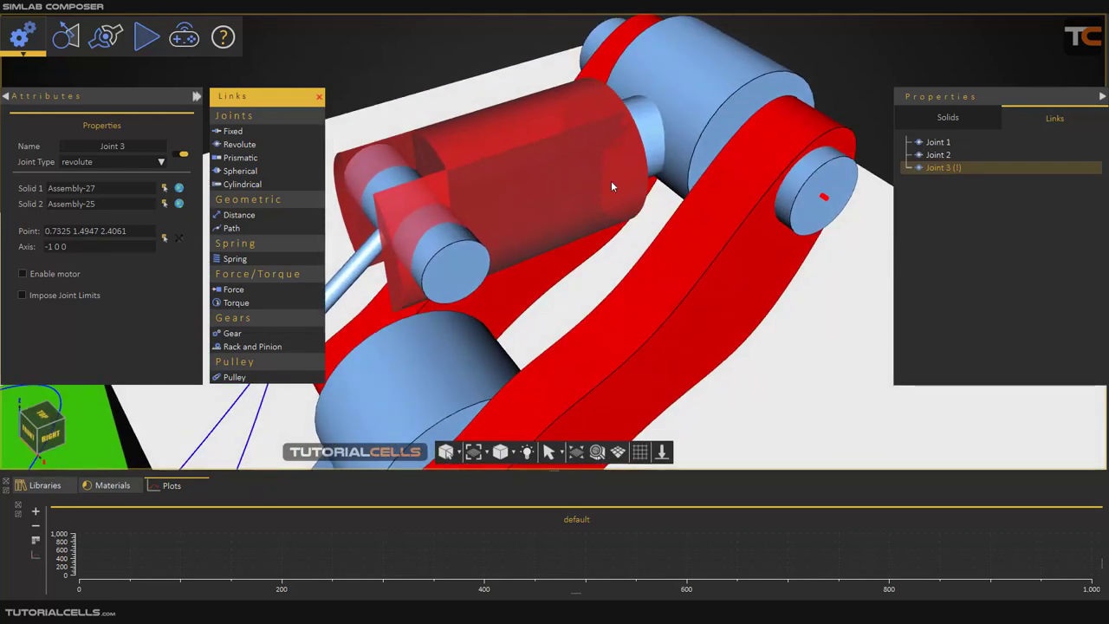
drag(598, 210, 584, 161)
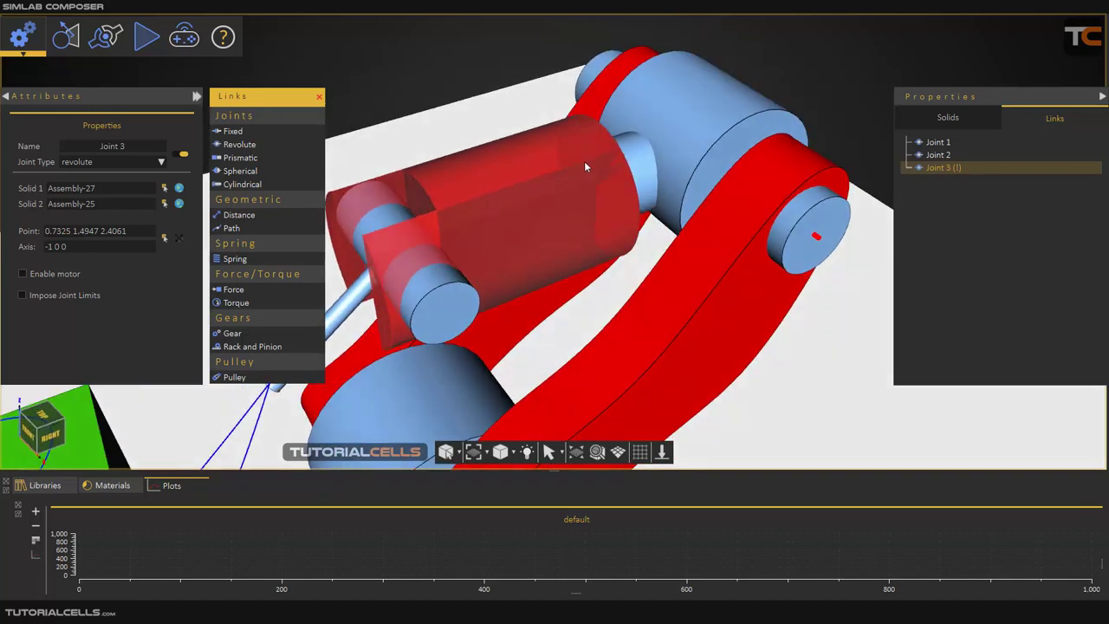
scroll(544, 212, down, 5)
drag(544, 216, 687, 175)
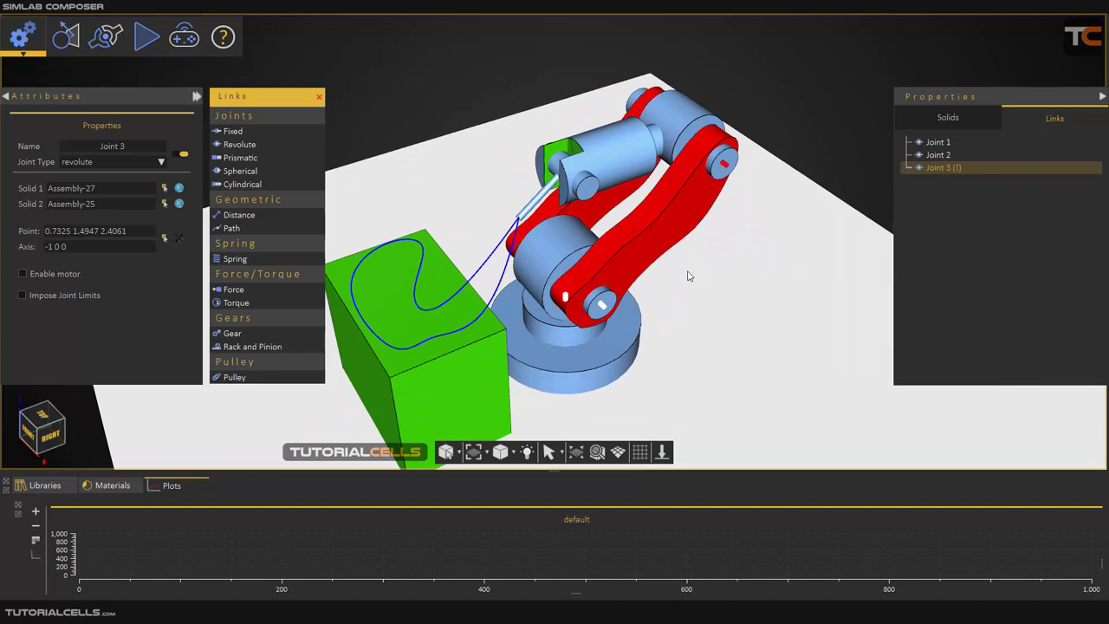
double_click(576, 274)
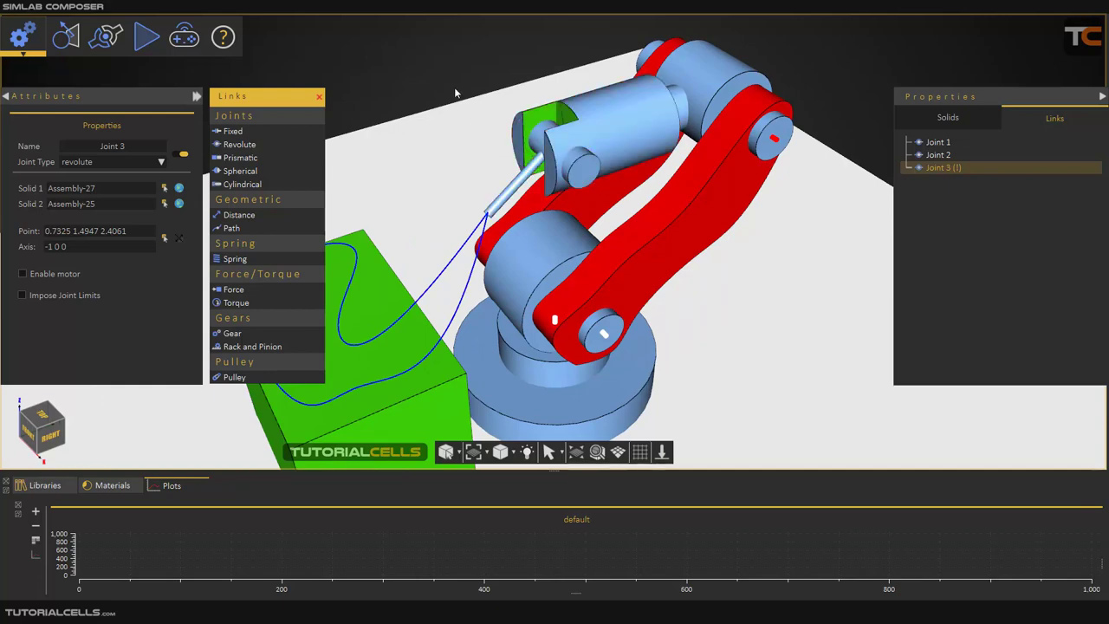
- Add a revolute joint between Boolean Result and Assembly-27, centred on the circular end of Assembly-27's shaft inside the forearm cylinder
scroll(586, 196, up, 5)
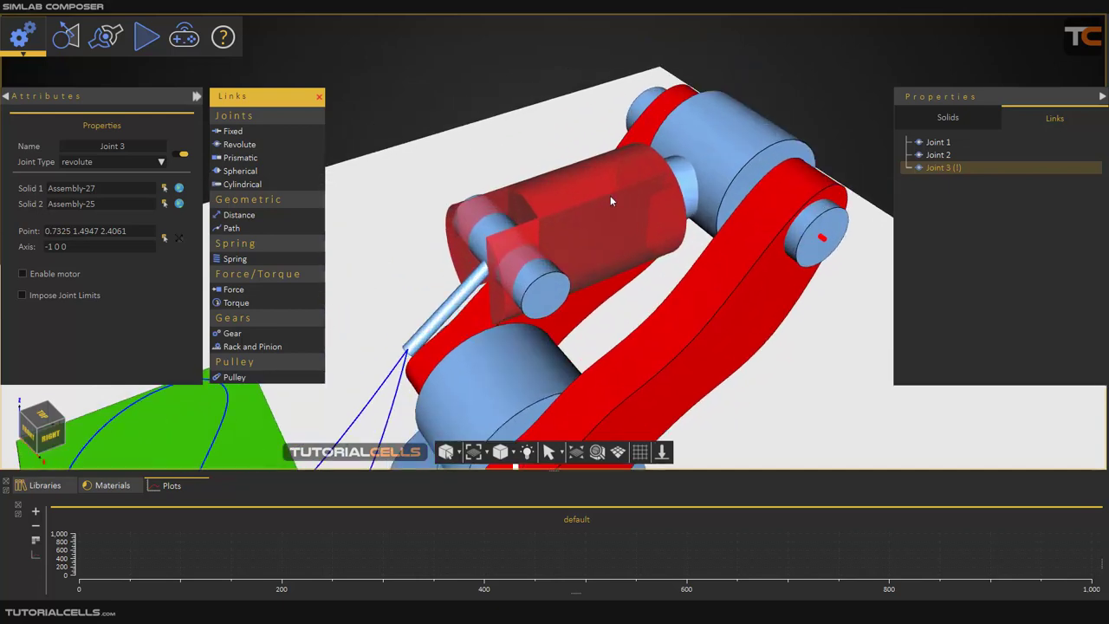
drag(562, 172, 627, 193)
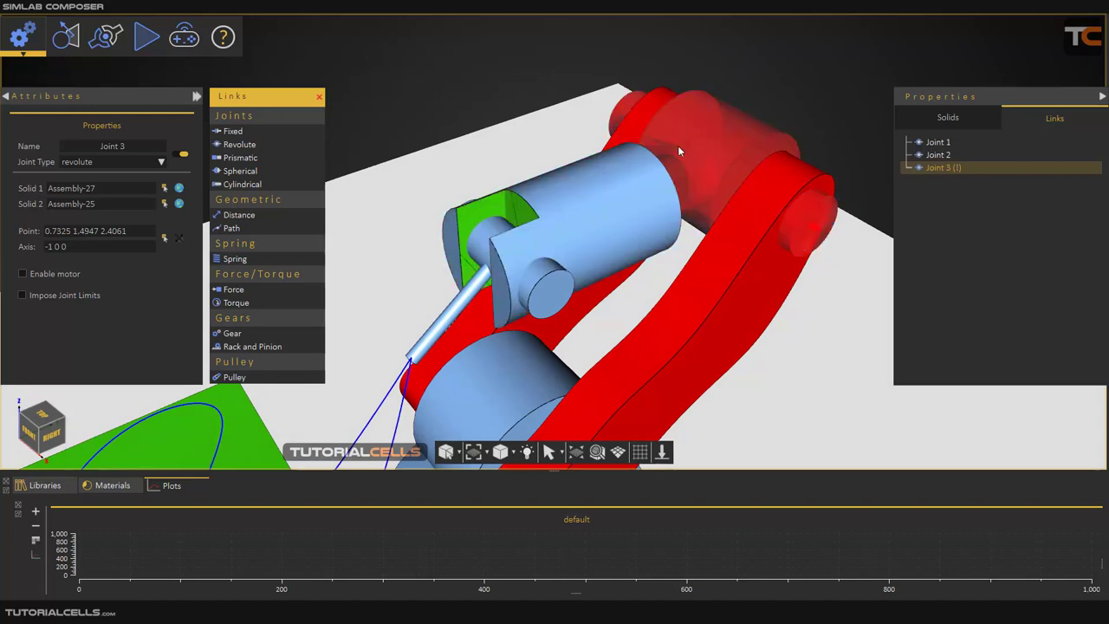
click(274, 146)
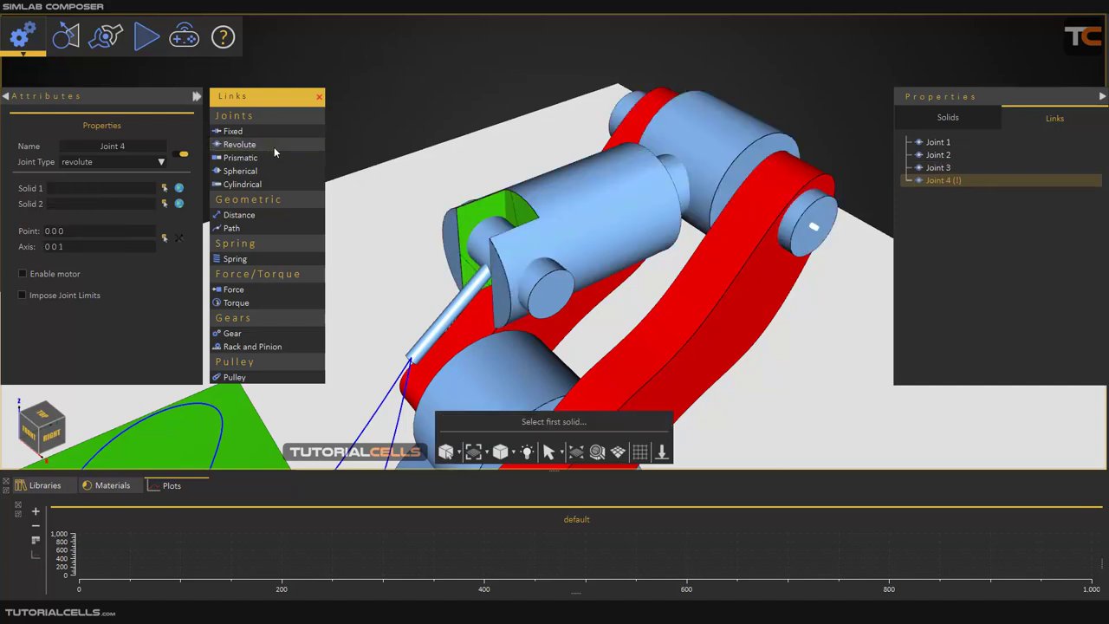
click(630, 197)
click(701, 144)
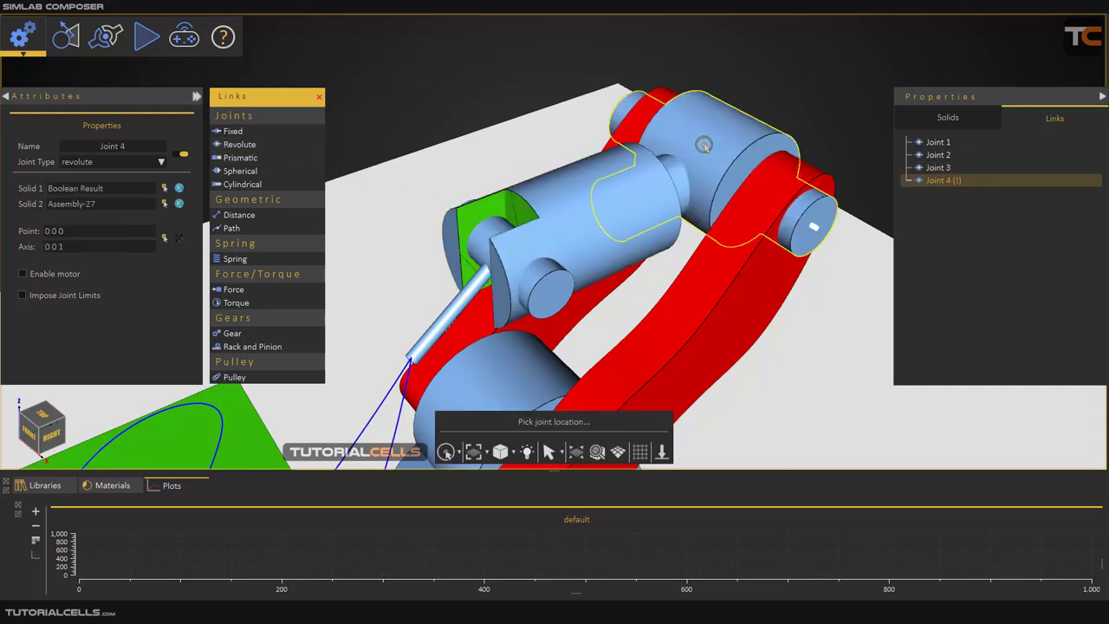
scroll(704, 145, up, 3)
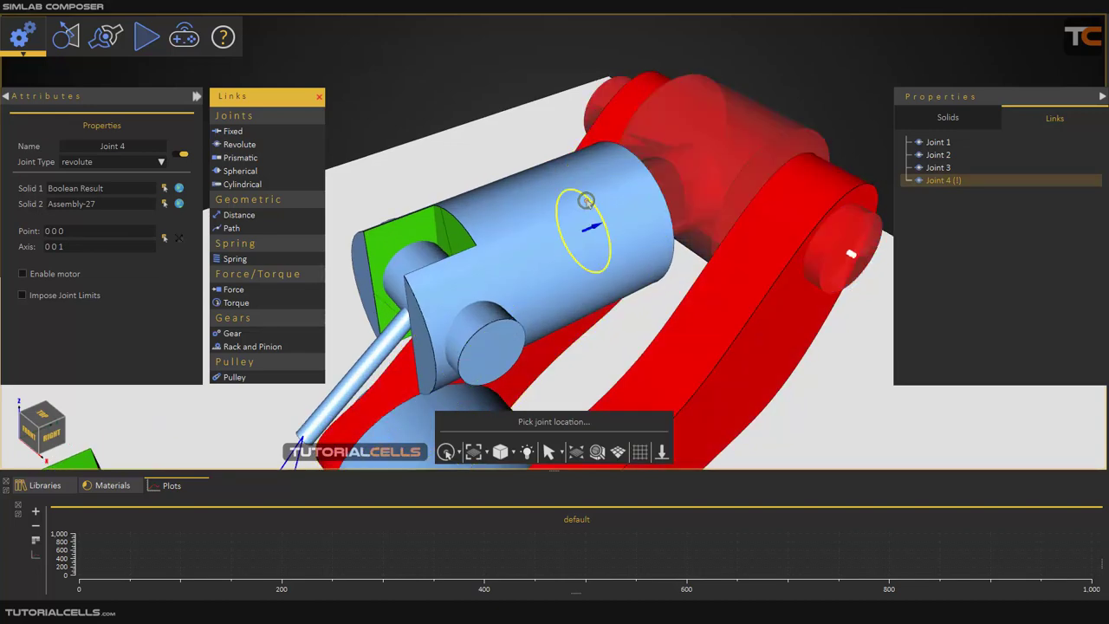
click(586, 200)
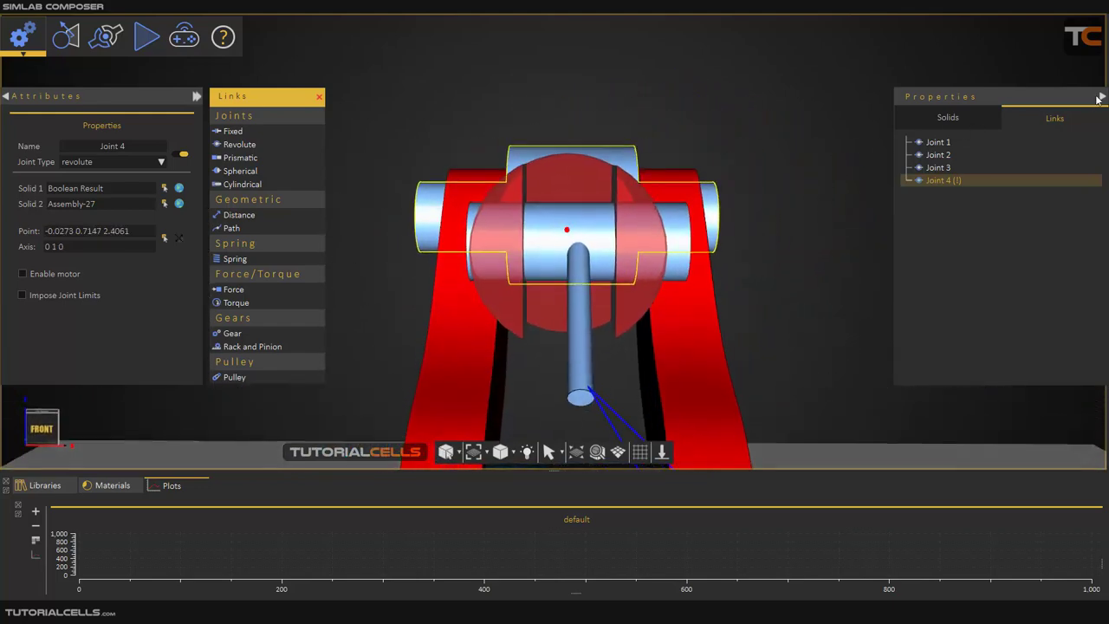
drag(866, 165, 720, 273)
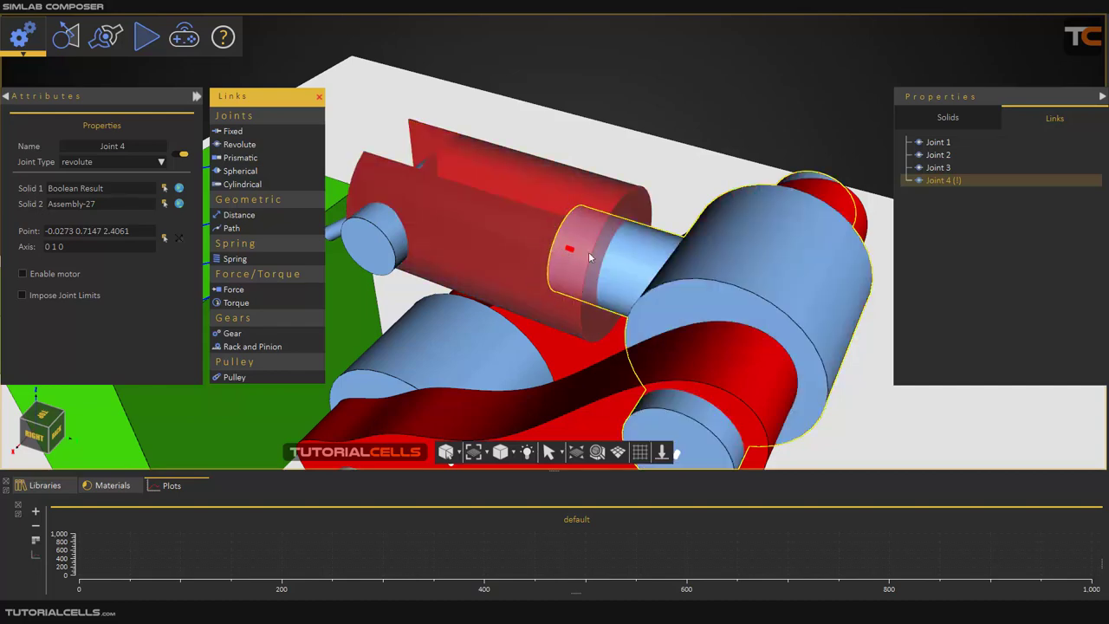
drag(527, 259, 578, 252)
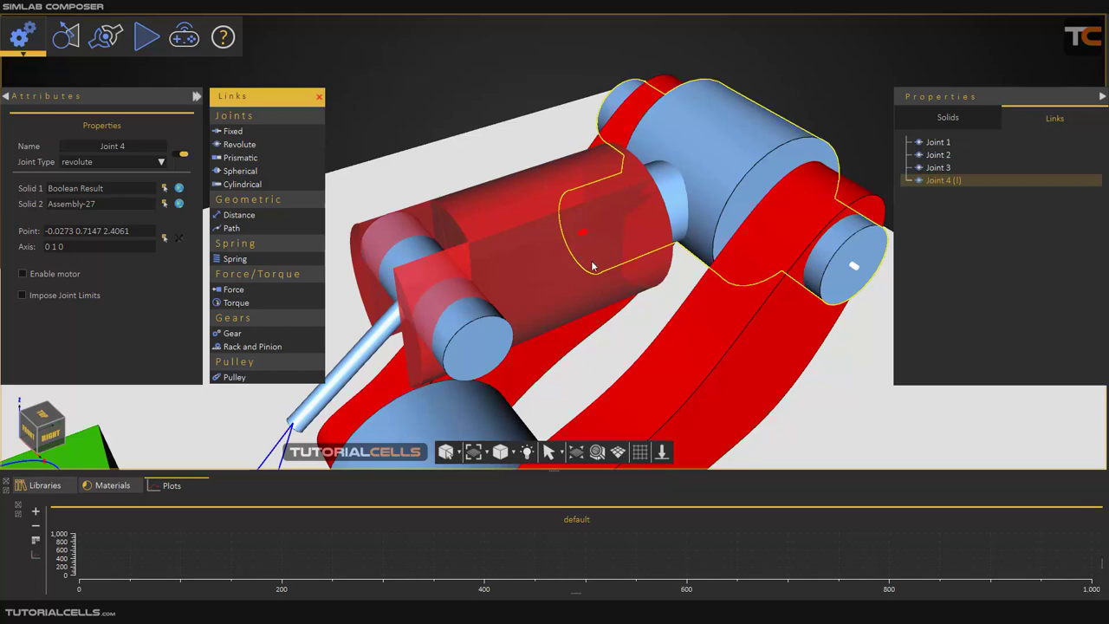
drag(587, 239, 324, 163)
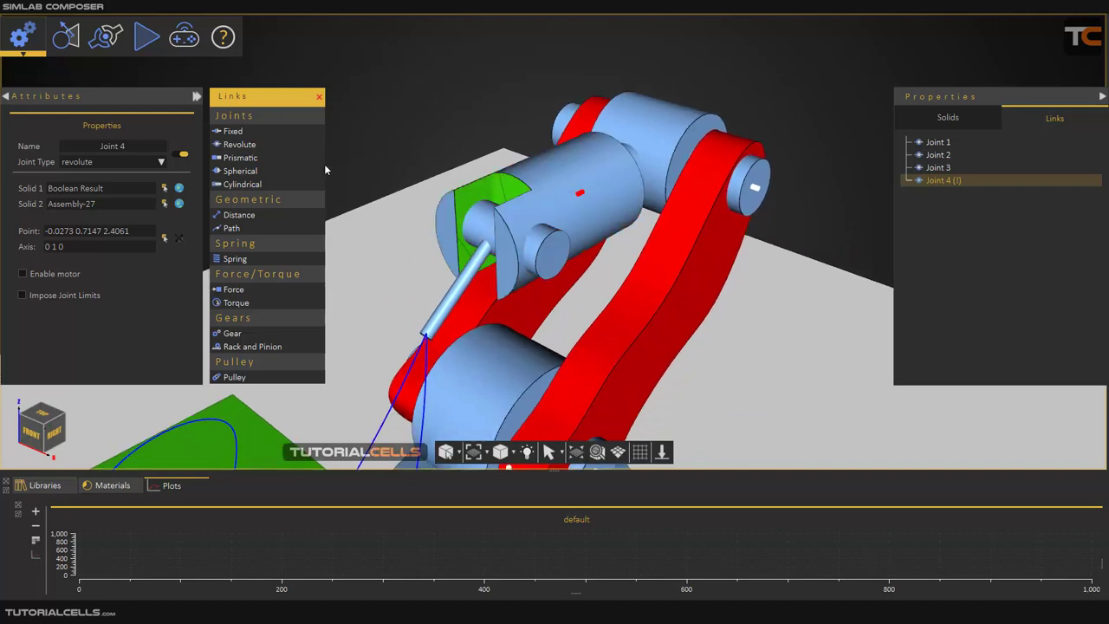
- Add a revolute joint between Boolean Result and welder, centred on the circular end of the welder's cross pin
click(271, 146)
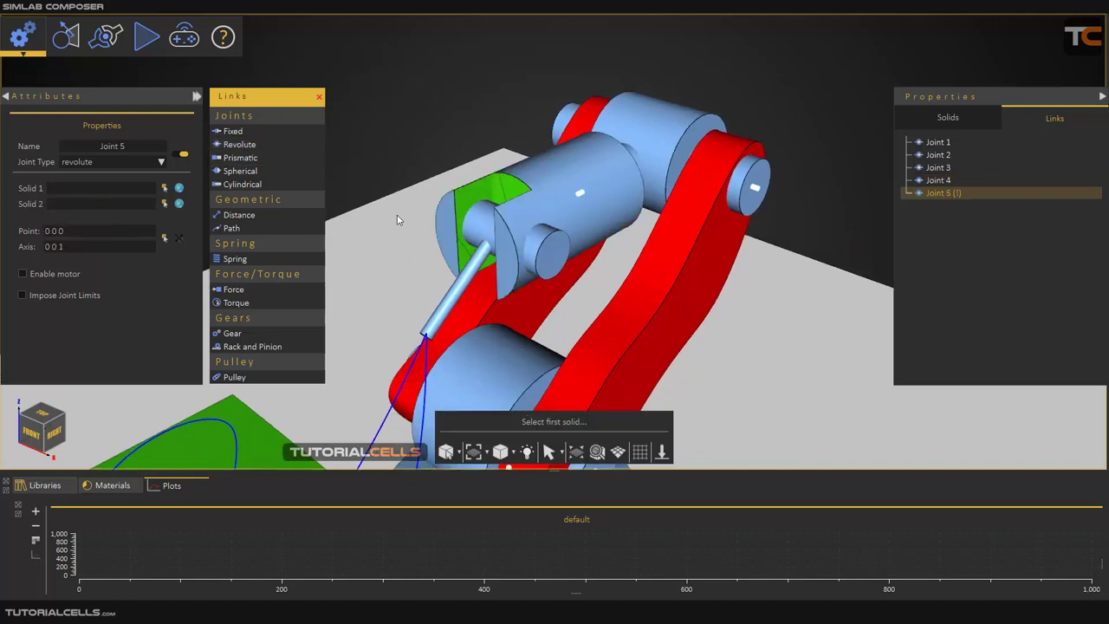
click(510, 215)
click(545, 243)
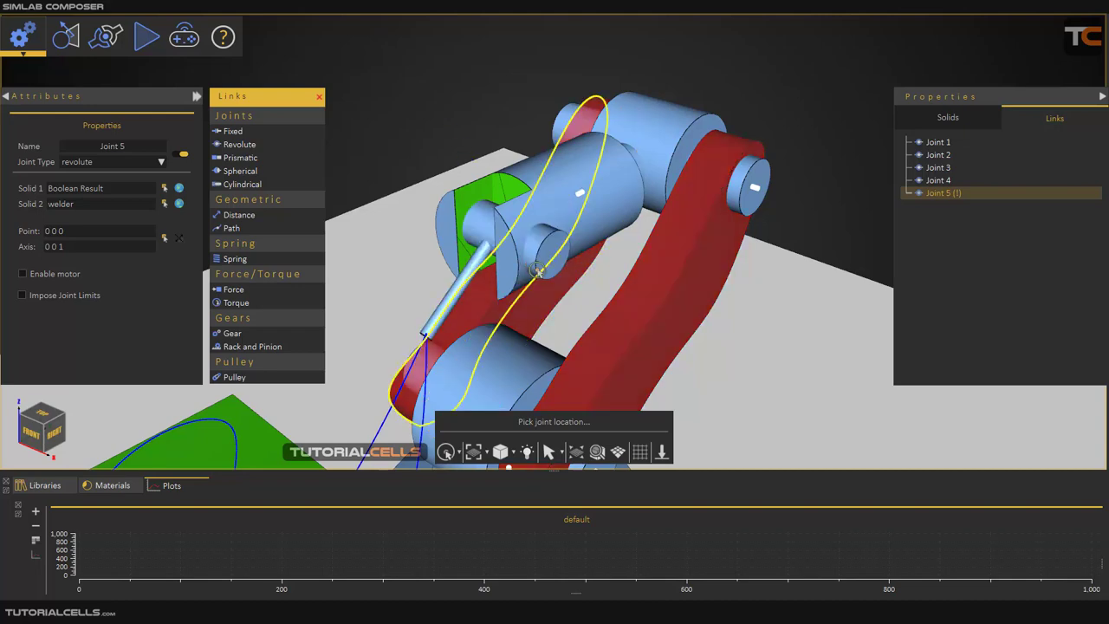
click(538, 258)
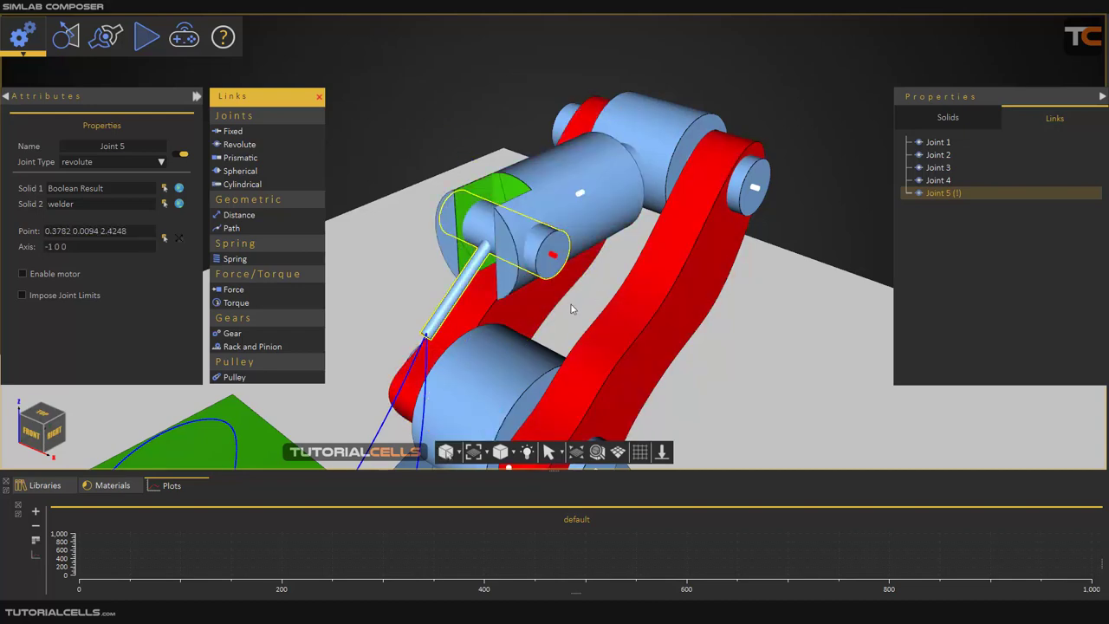
- Examine the welder's tip and the blue curve running from it over the green block
drag(569, 312, 556, 242)
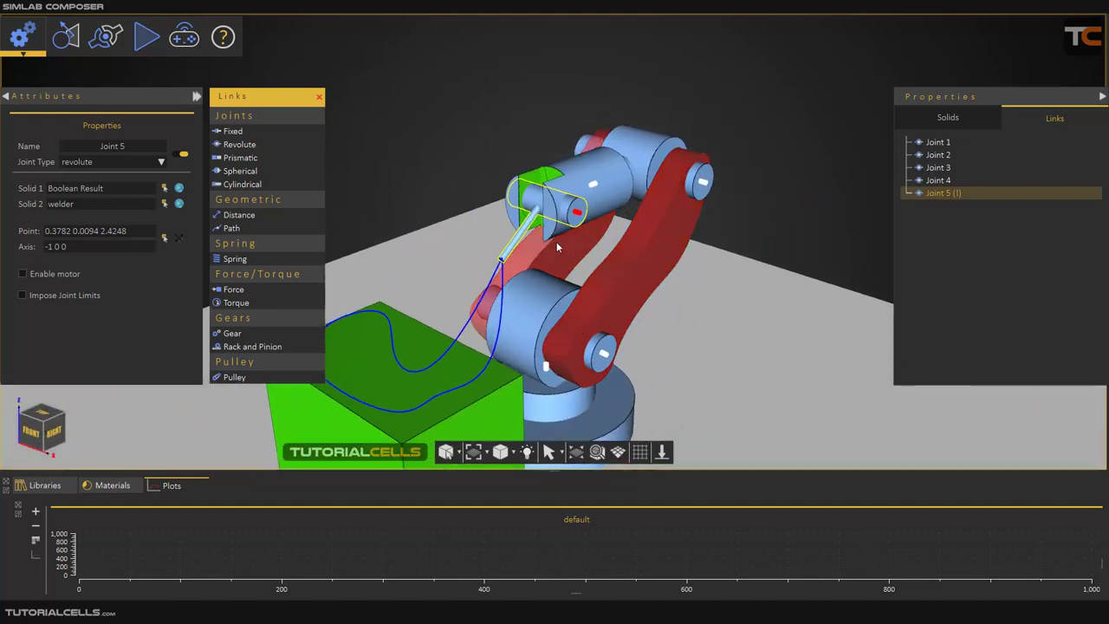
scroll(520, 245, up, 3)
scroll(490, 260, up, 2)
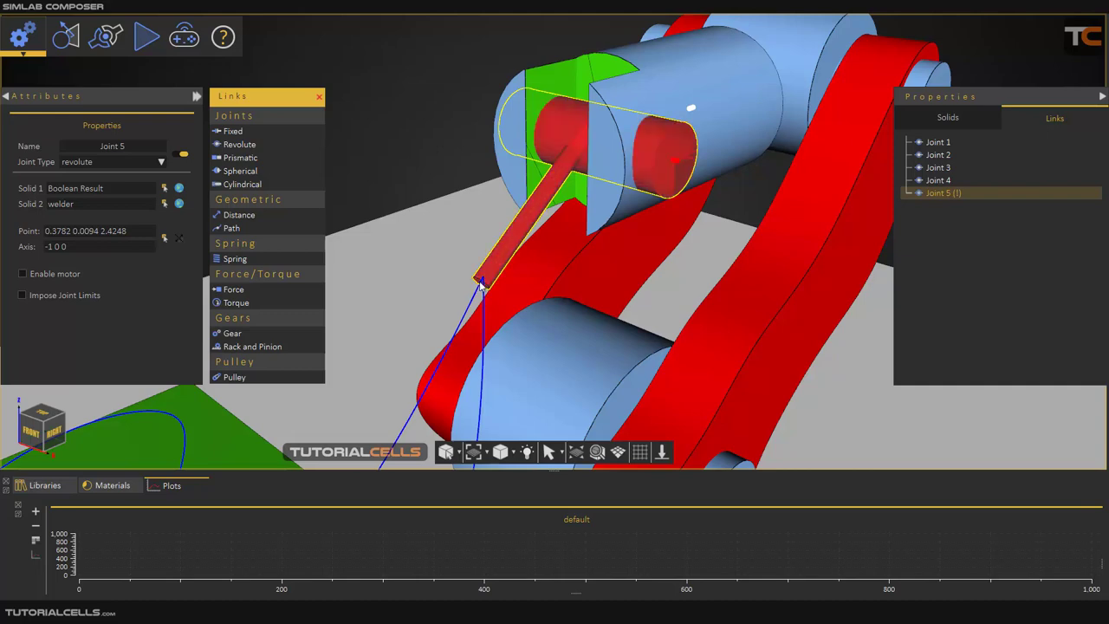
scroll(482, 286, down, 3)
drag(482, 286, 557, 197)
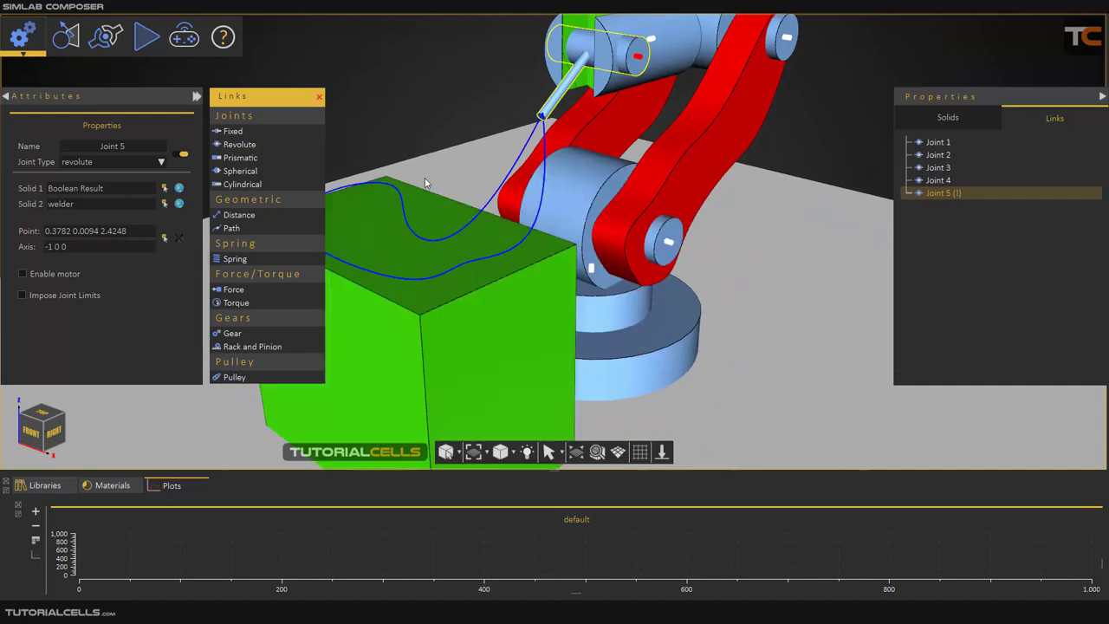
scroll(424, 182, down, 3)
drag(425, 183, 540, 300)
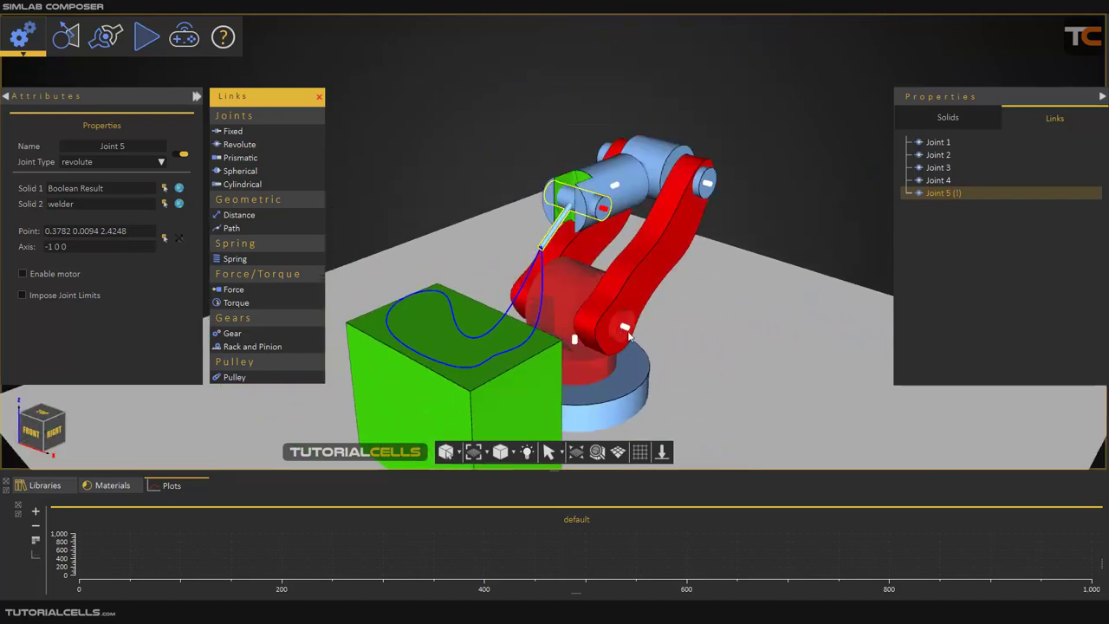
scroll(652, 323, down, 3)
scroll(637, 312, up, 3)
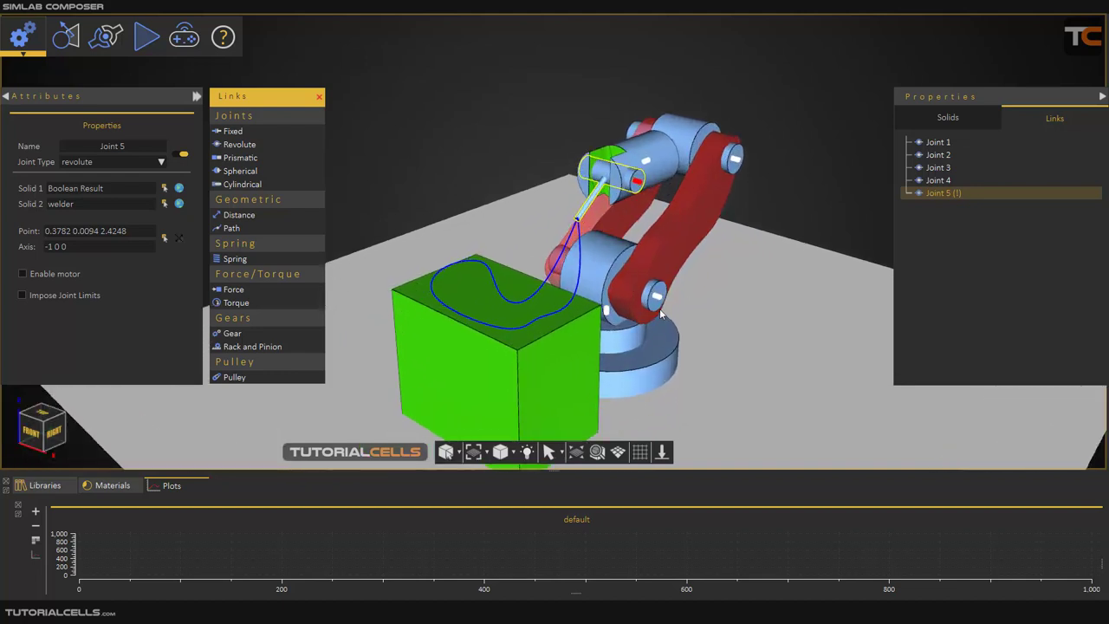
click(506, 176)
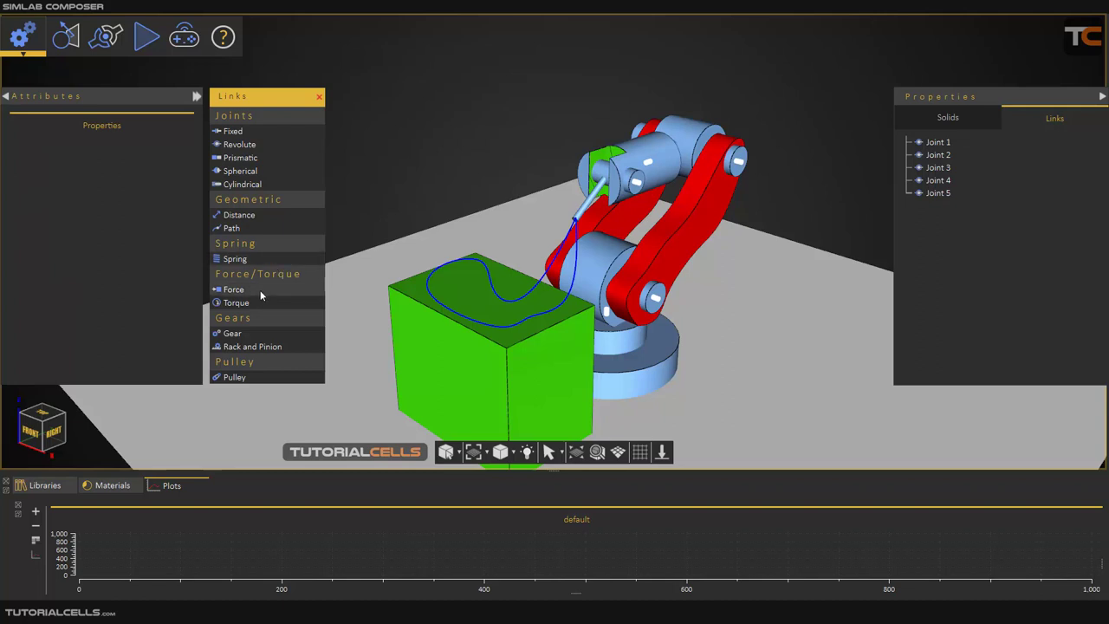
- Add a path joint with welder as the following solid and the ground as the solid containing the path
click(258, 228)
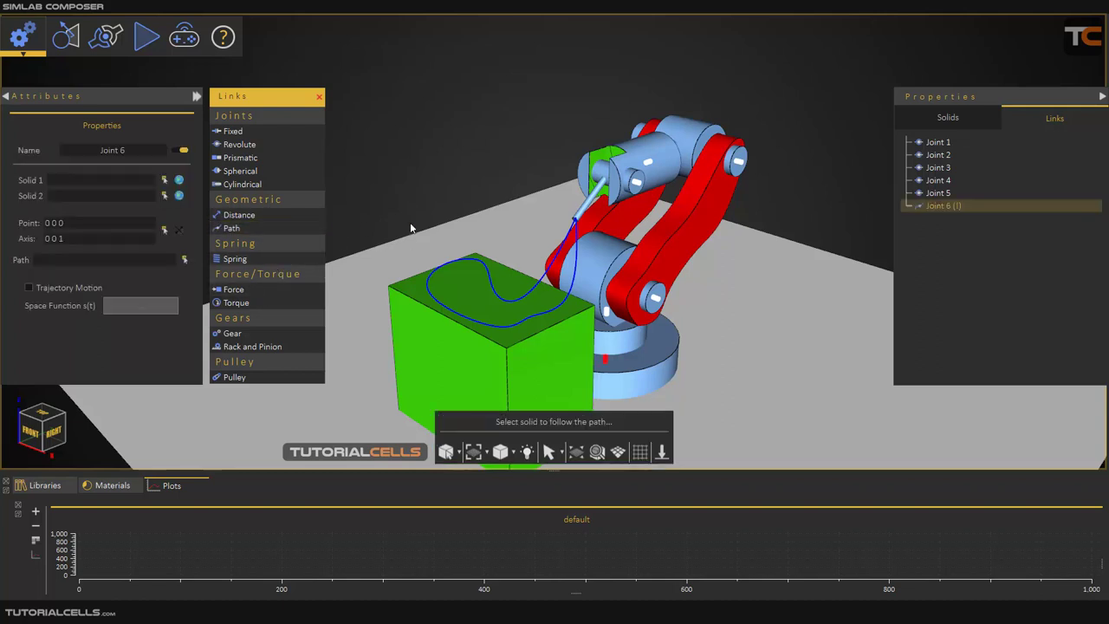
scroll(530, 189, up, 2)
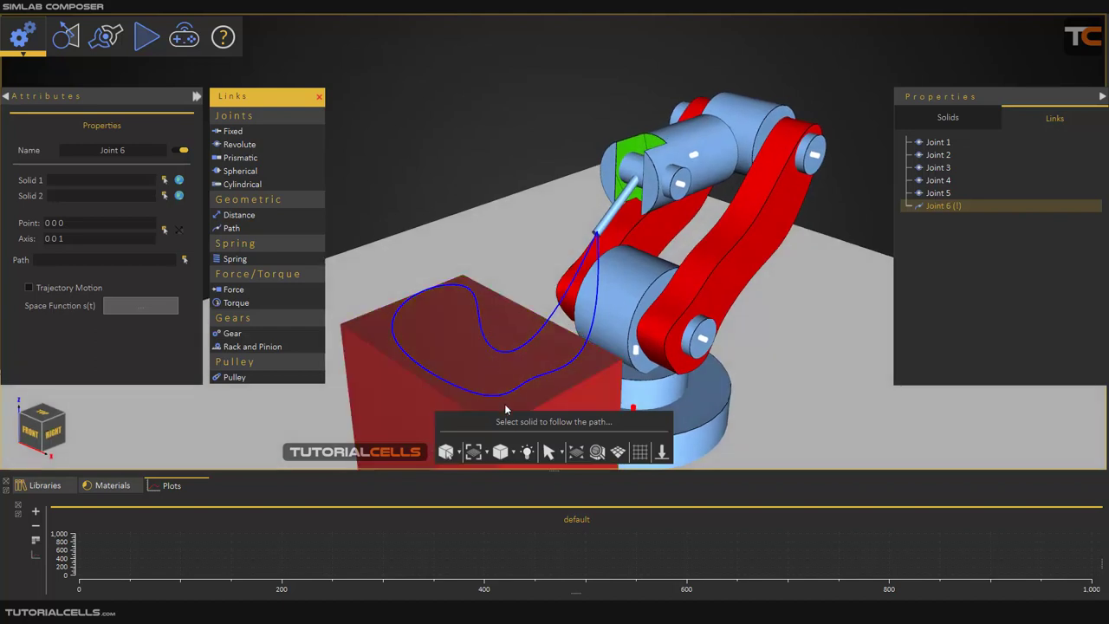
click(604, 227)
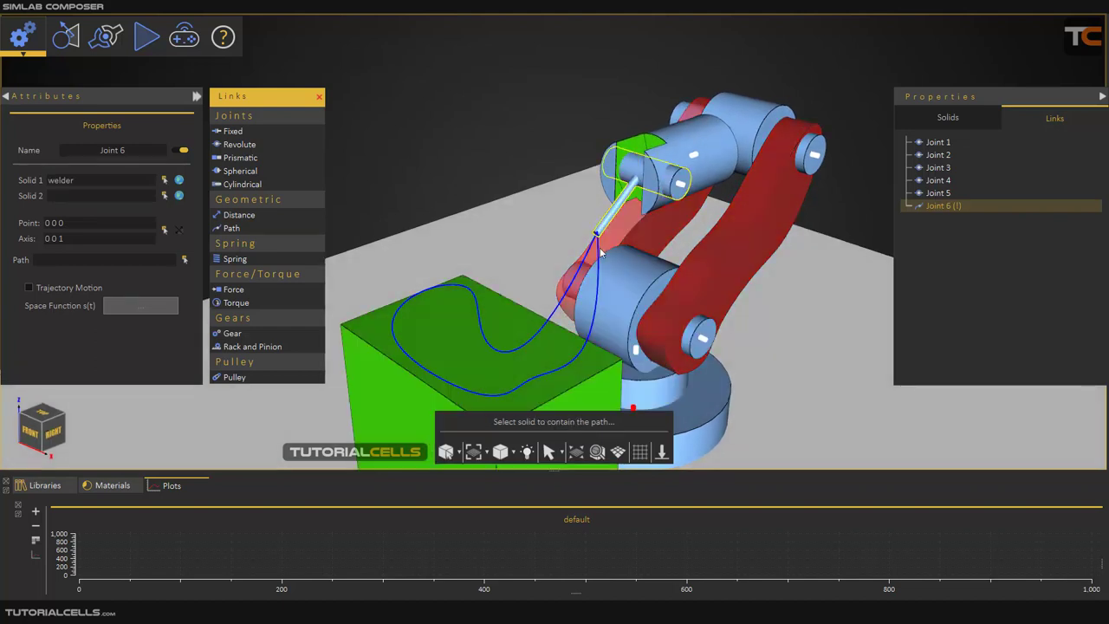
click(602, 372)
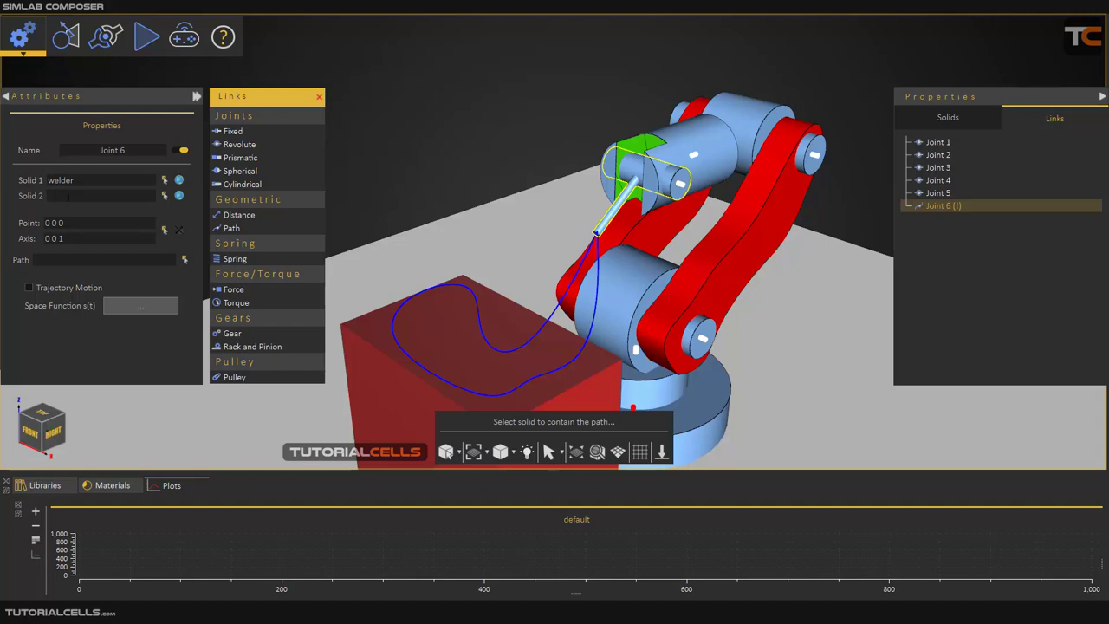
click(178, 197)
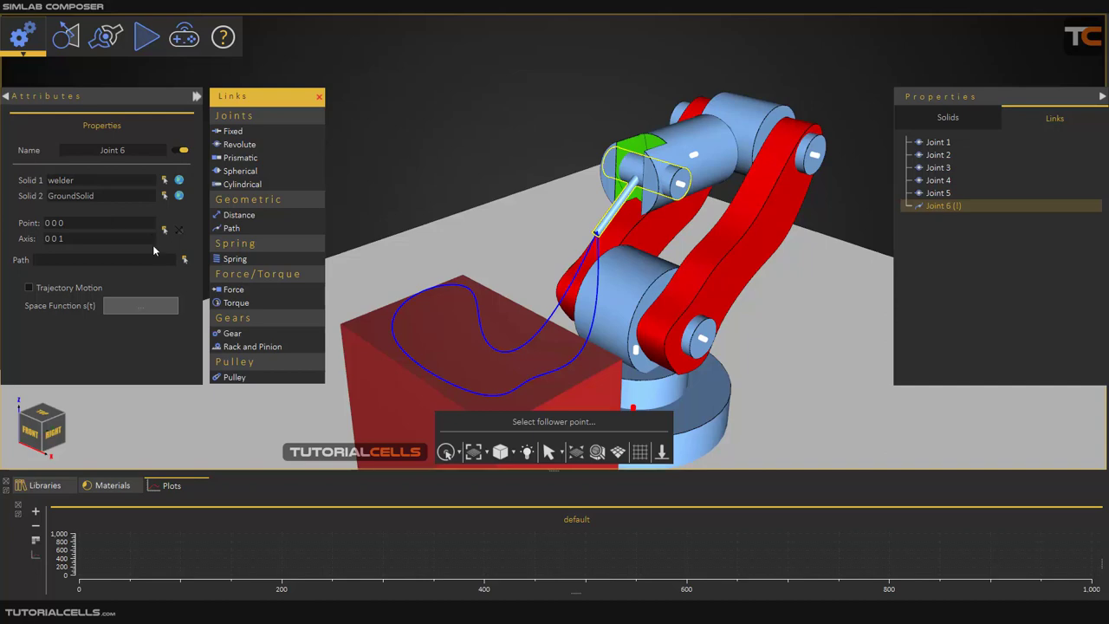
- Place the path joint's follower point at the centre of the welder's tip and choose the blue curve as its path
click(189, 259)
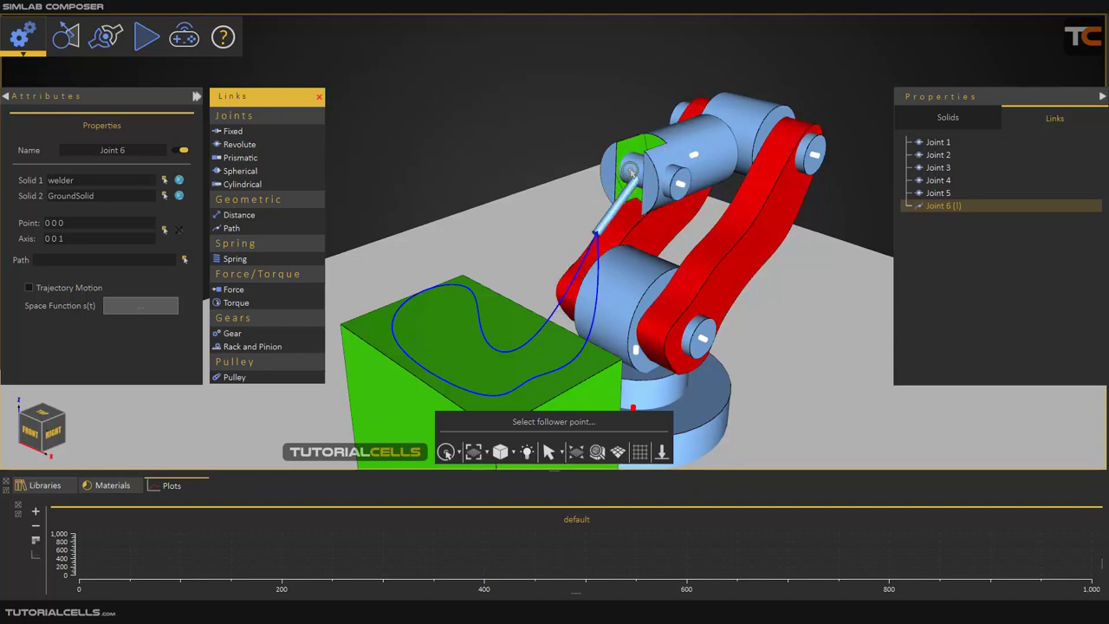
scroll(598, 229, up, 8)
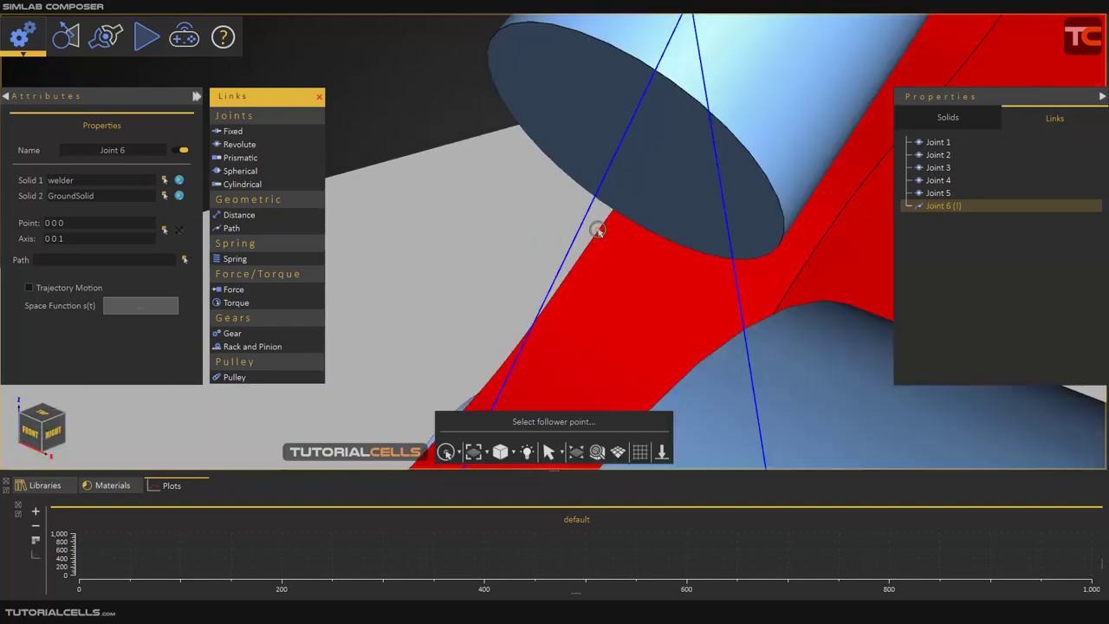
scroll(598, 230, down, 5)
click(589, 202)
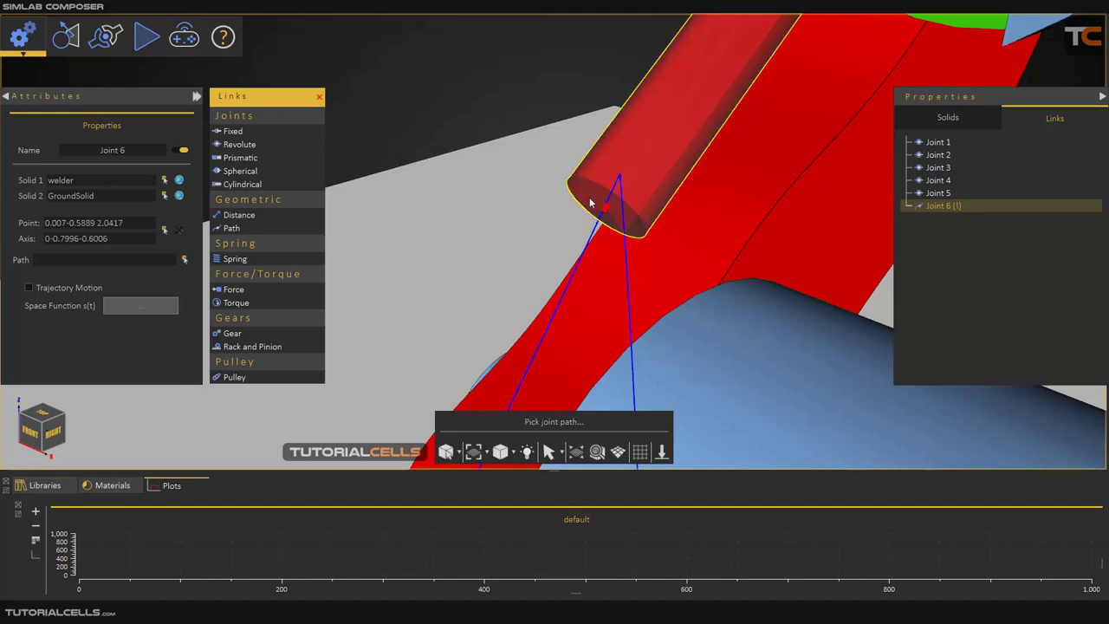
scroll(601, 237, up, 5)
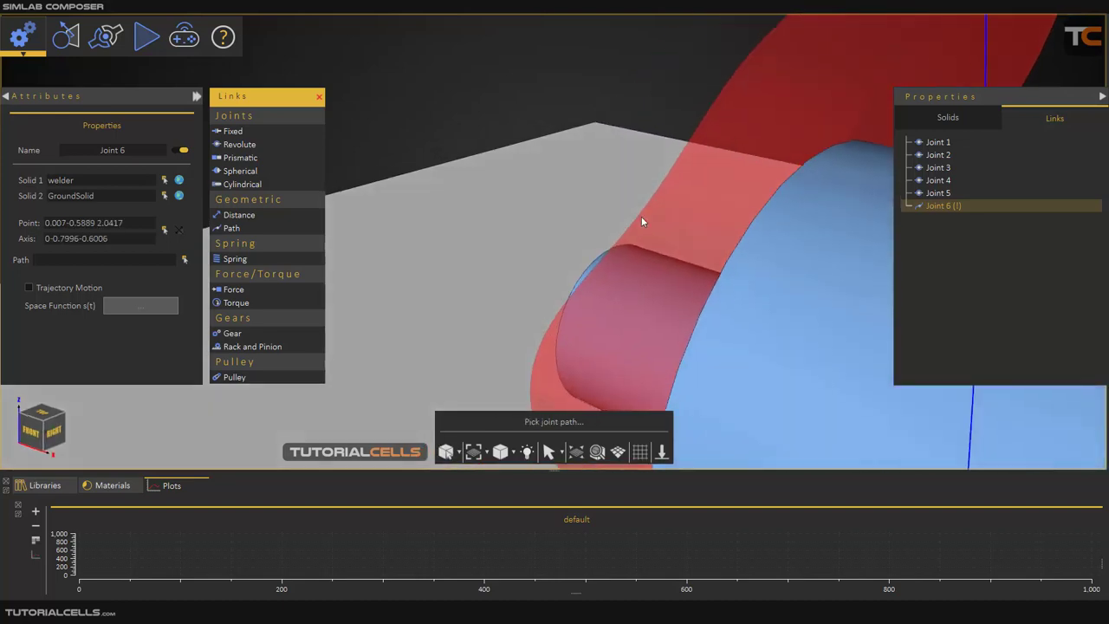
scroll(641, 222, down, 8)
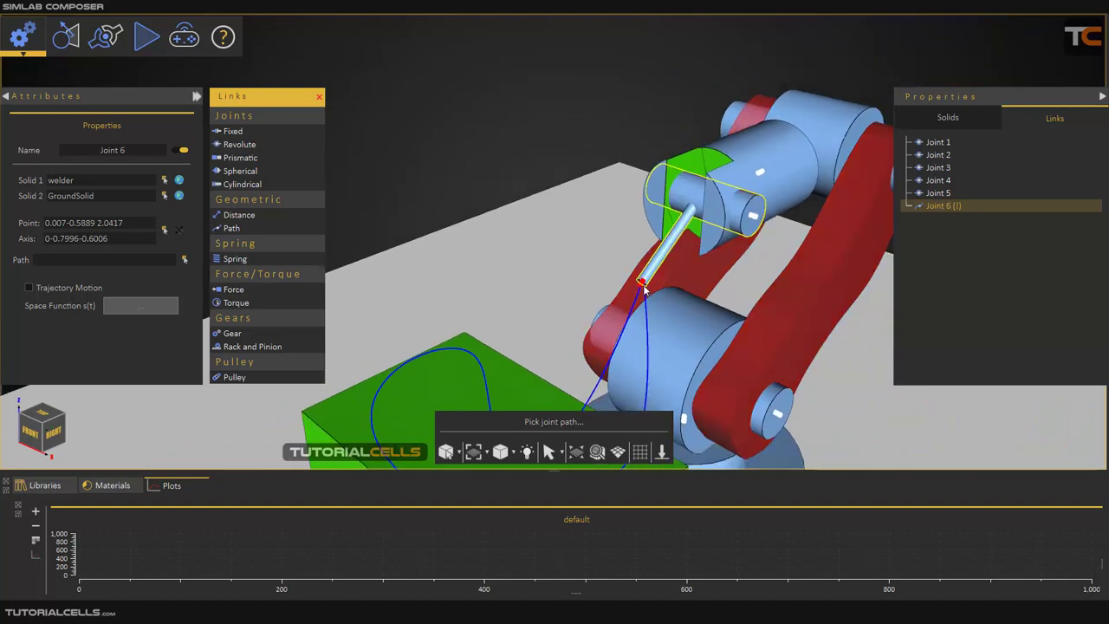
middle_drag(644, 292, 551, 235)
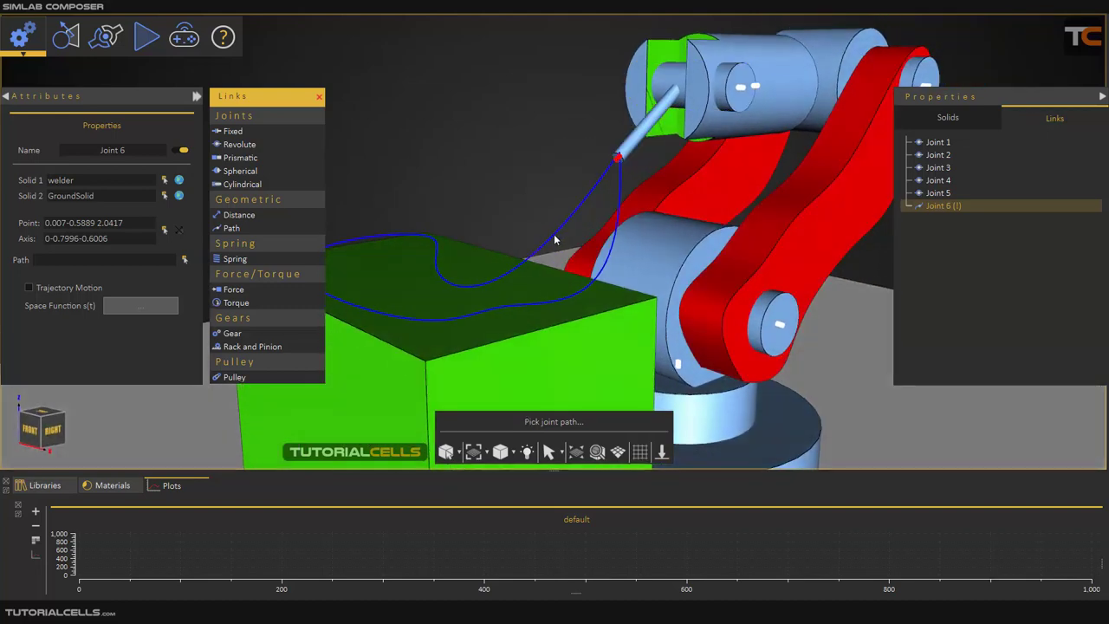
click(556, 240)
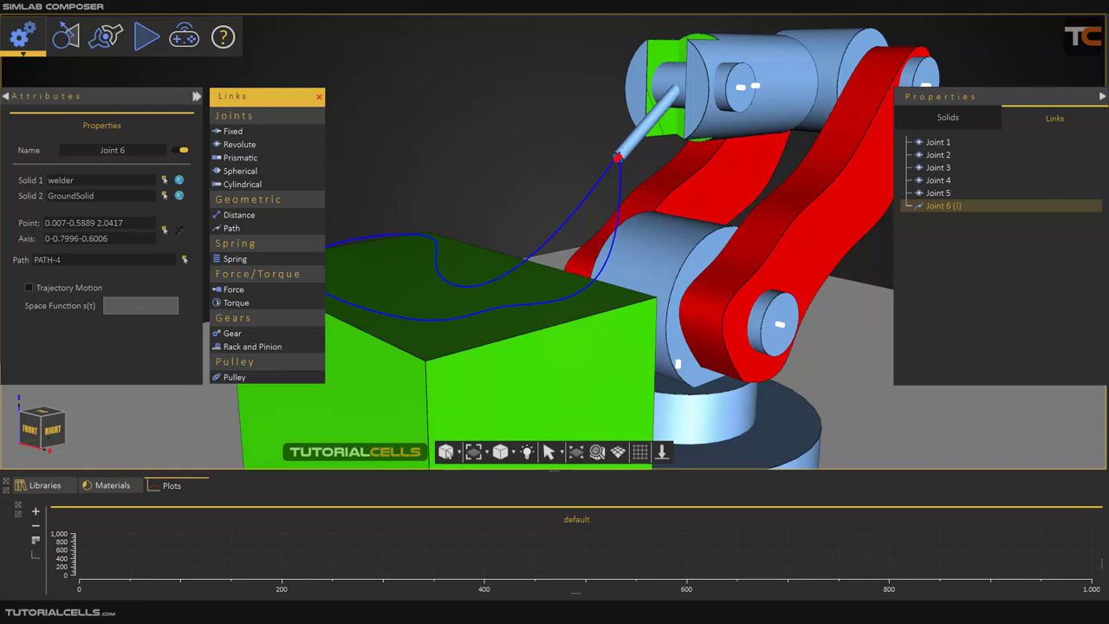
- Run the simulation with the path joint in place, then stop it
scroll(588, 271, down, 5)
scroll(588, 271, up, 3)
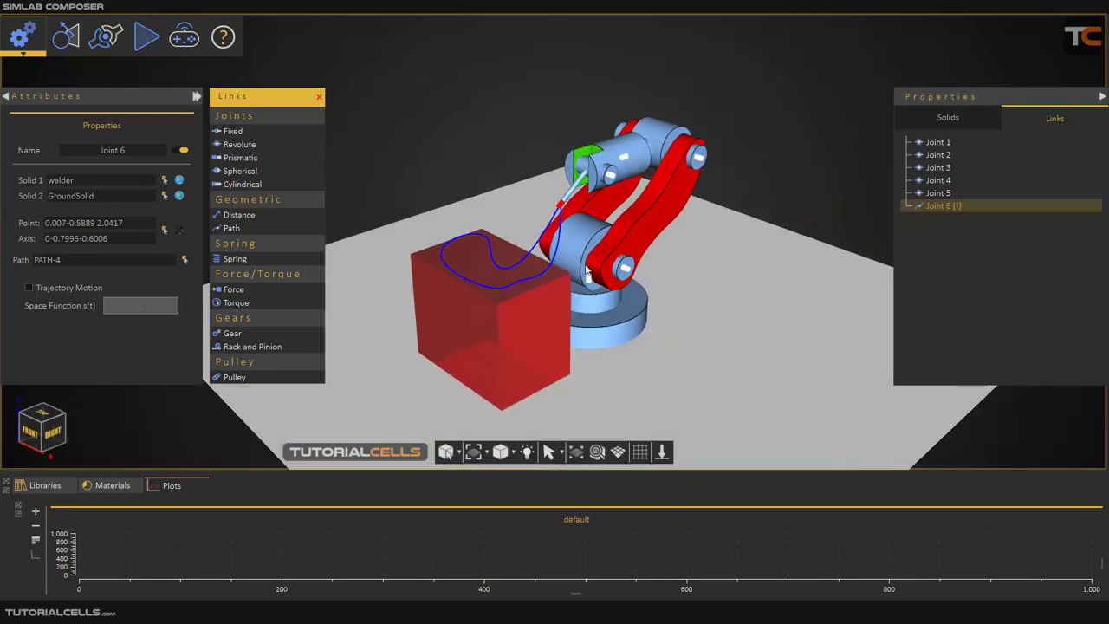
click(587, 271)
click(147, 36)
click(161, 93)
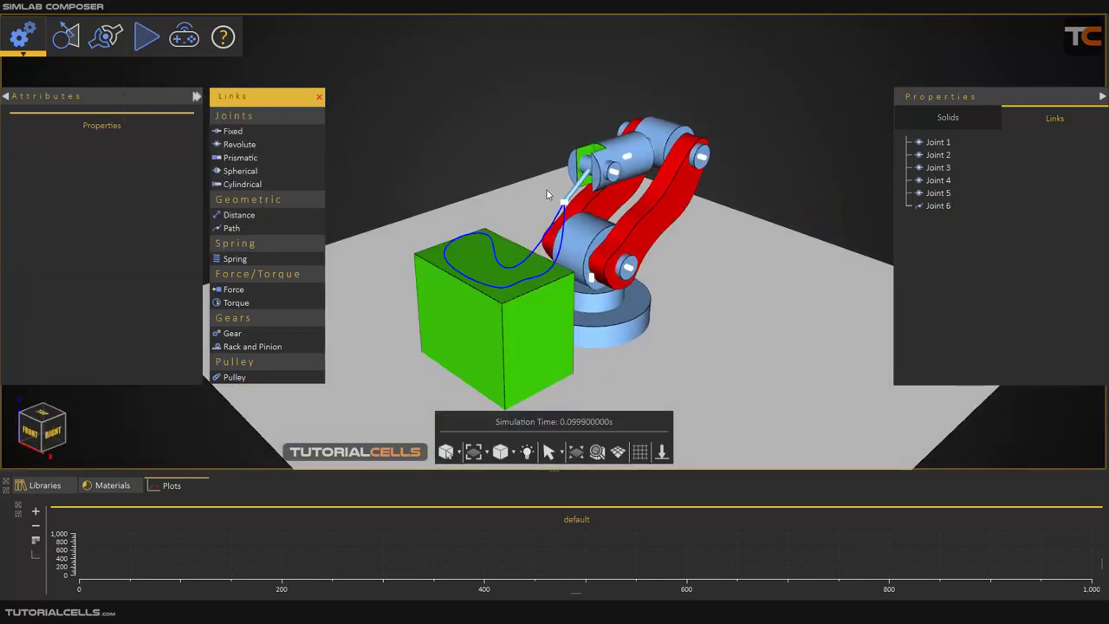
click(146, 37)
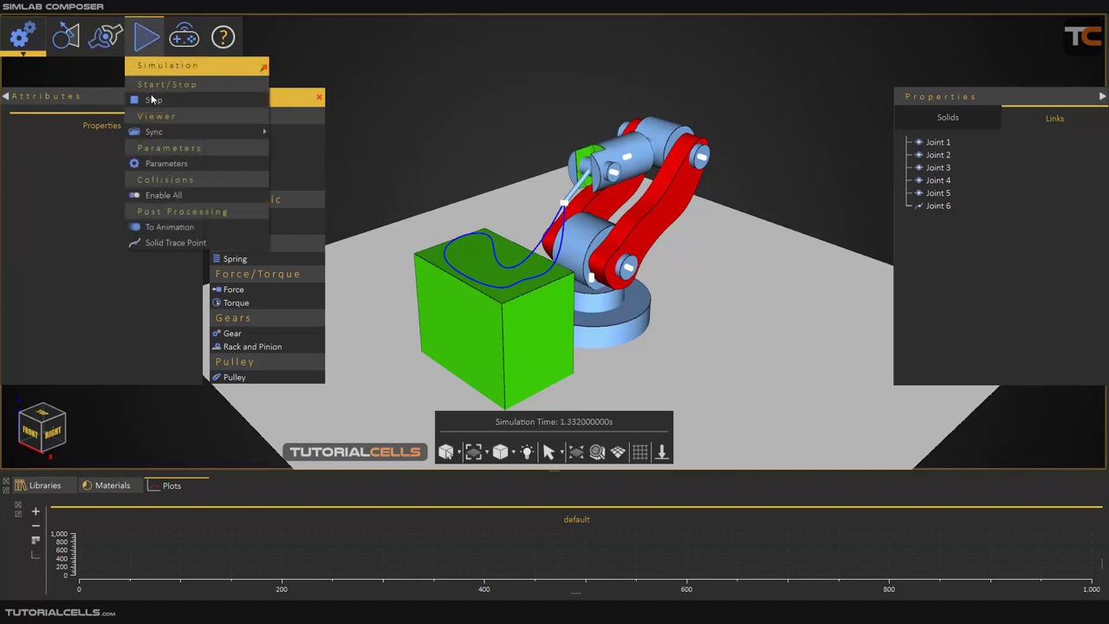
click(153, 100)
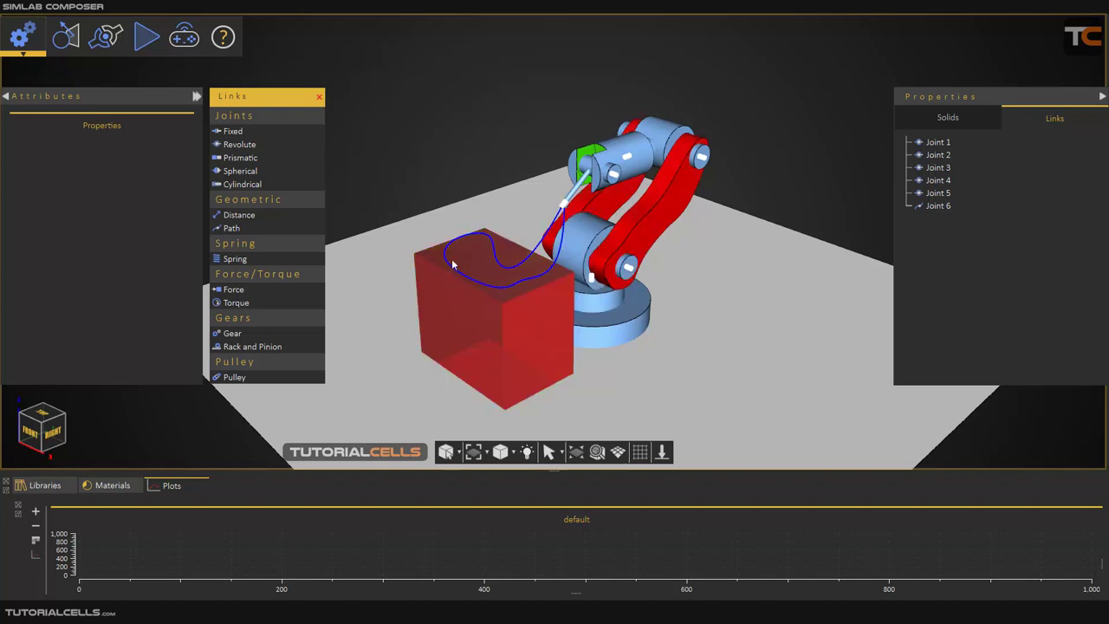
- Enable trajectory motion on the path joint, Joint 6, and choose Ramp as its space function
click(926, 206)
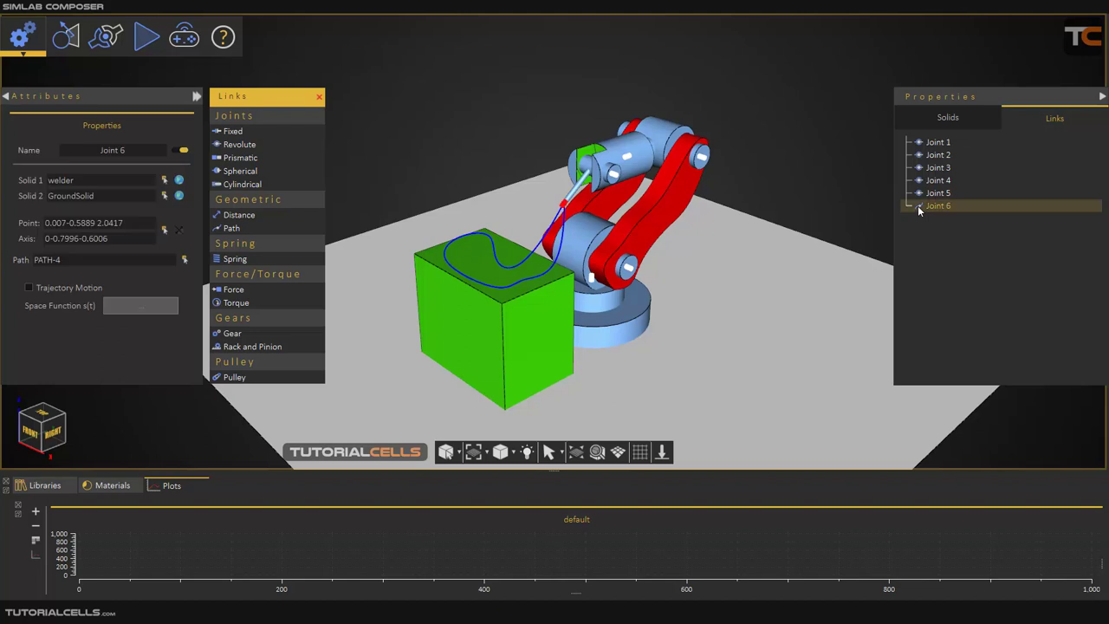
click(45, 293)
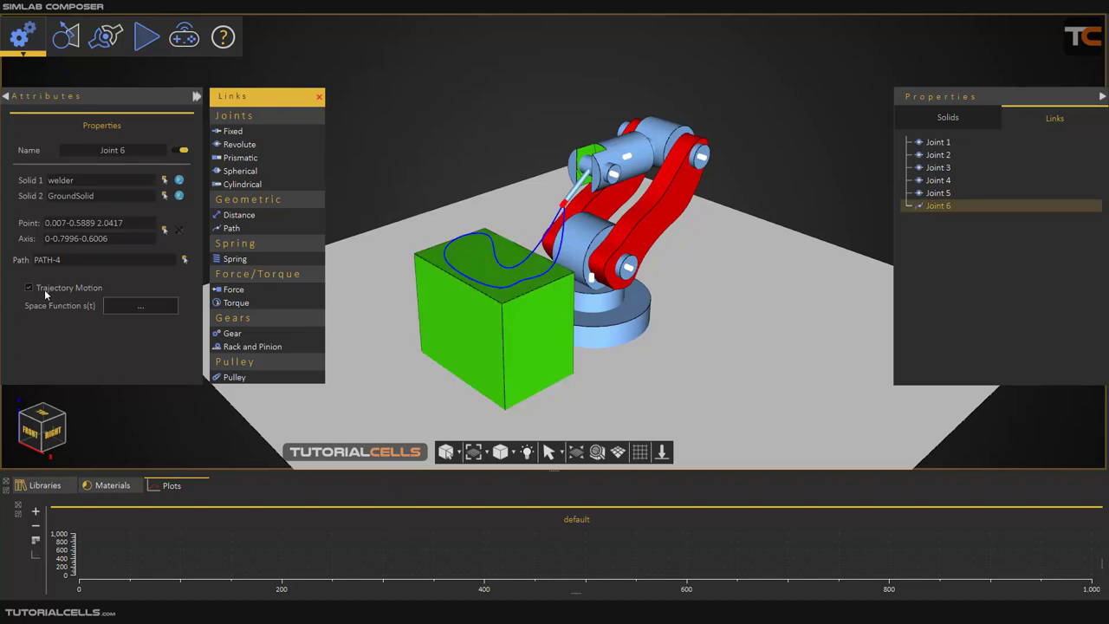
click(138, 306)
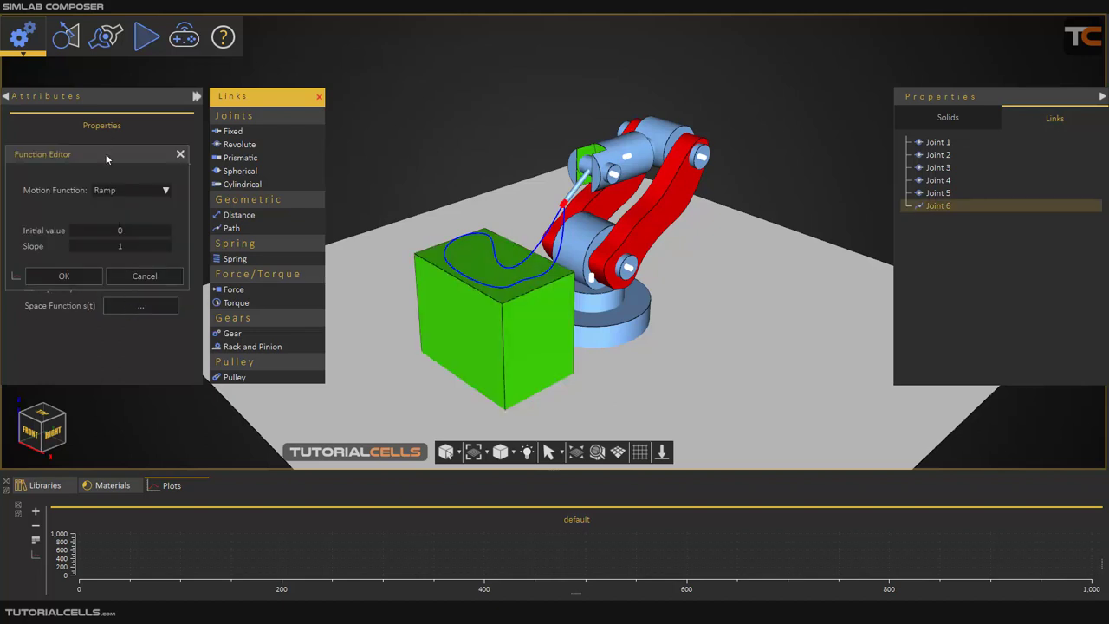
drag(105, 153, 477, 97)
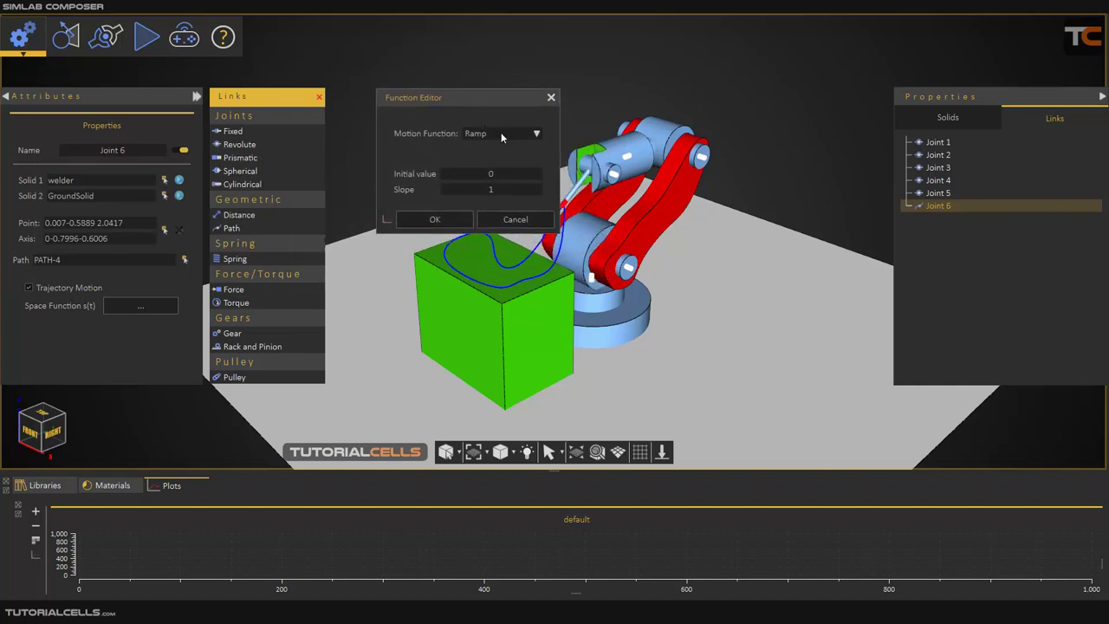
click(502, 135)
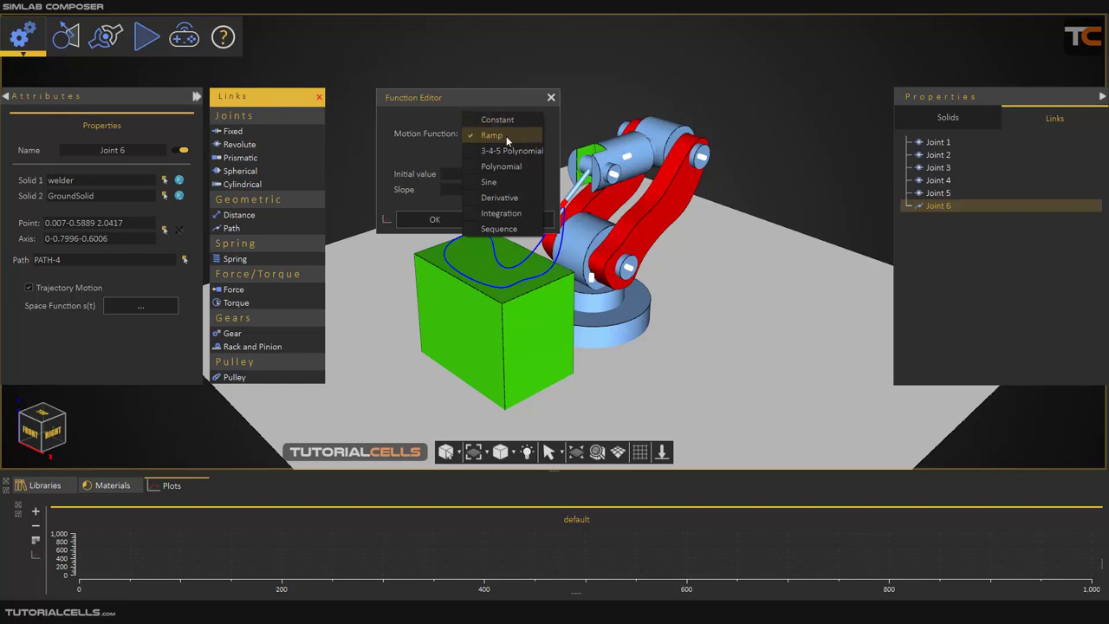
click(507, 137)
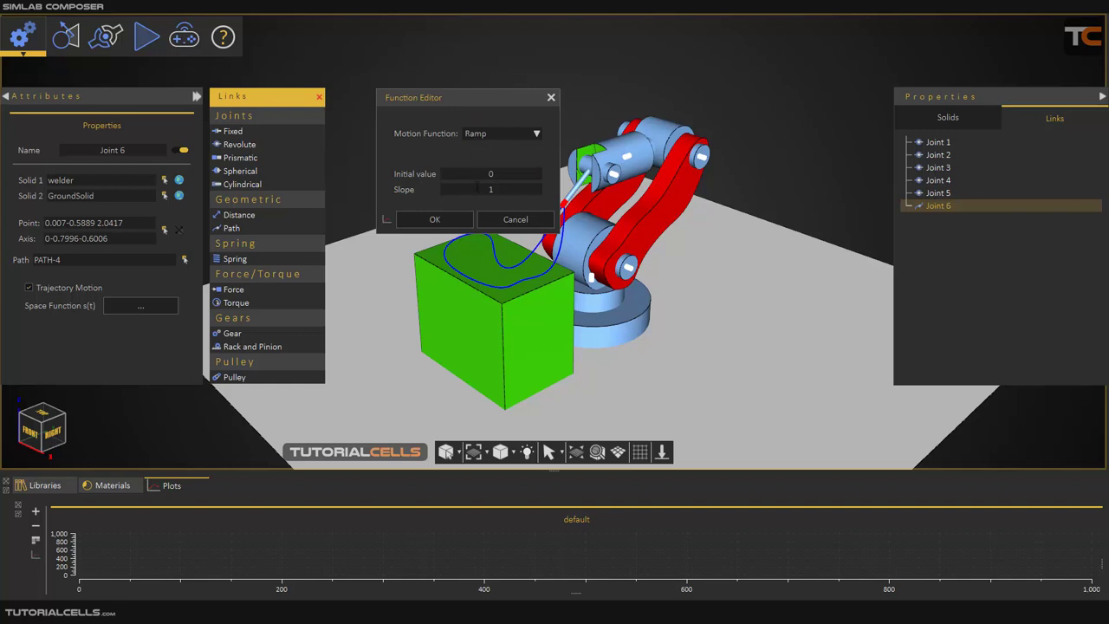
- Preview the ramp function's plot, then accept the function with initial value 0 and slope 1
click(386, 219)
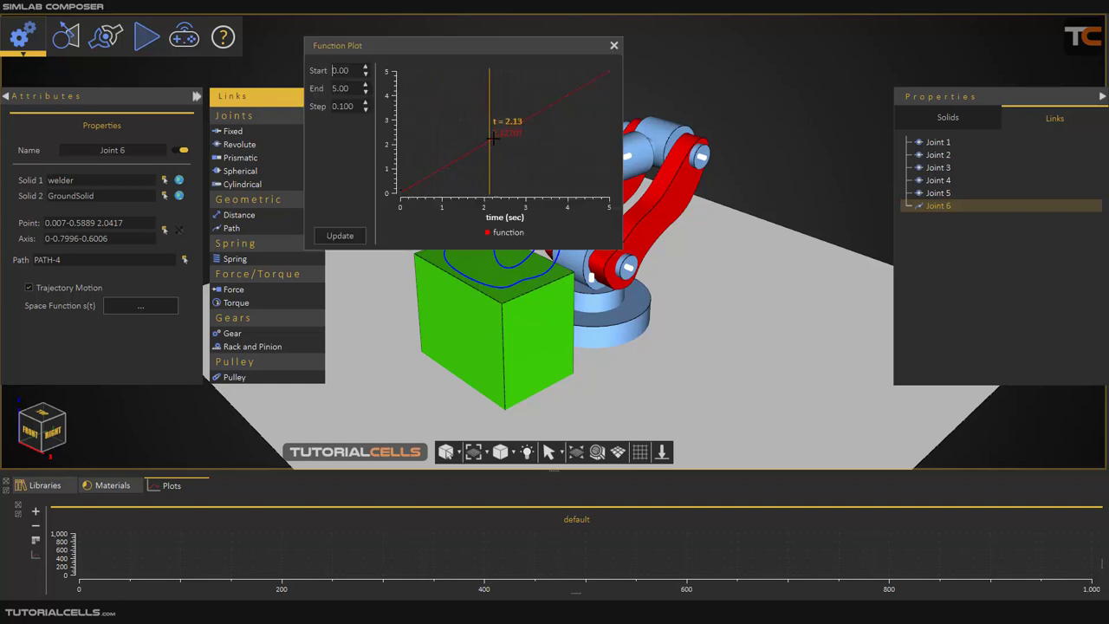
click(614, 46)
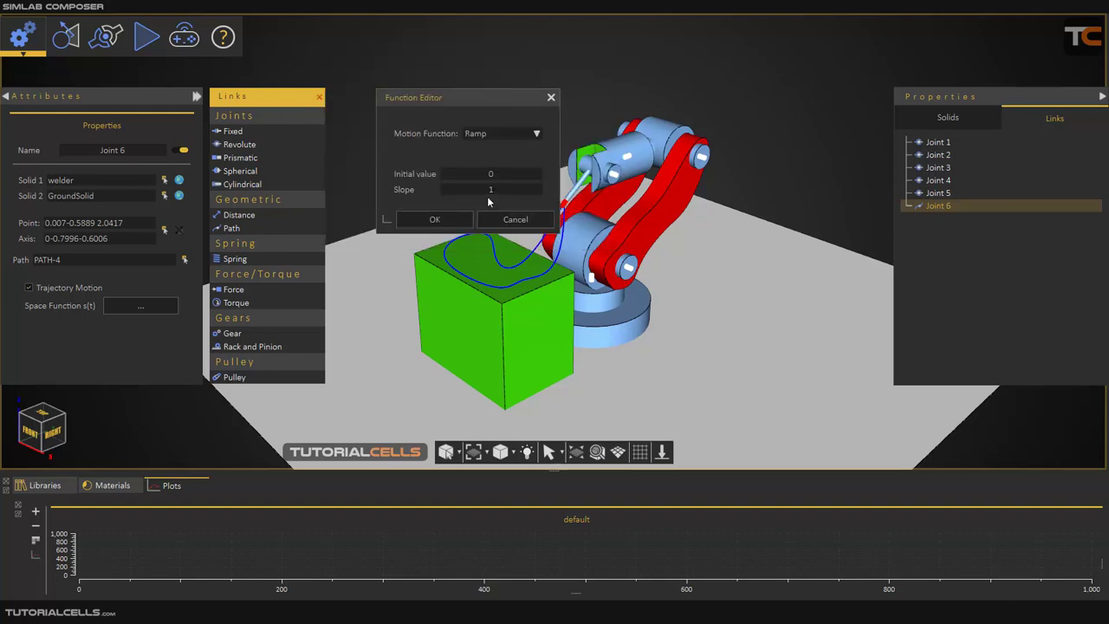
drag(474, 108, 773, 185)
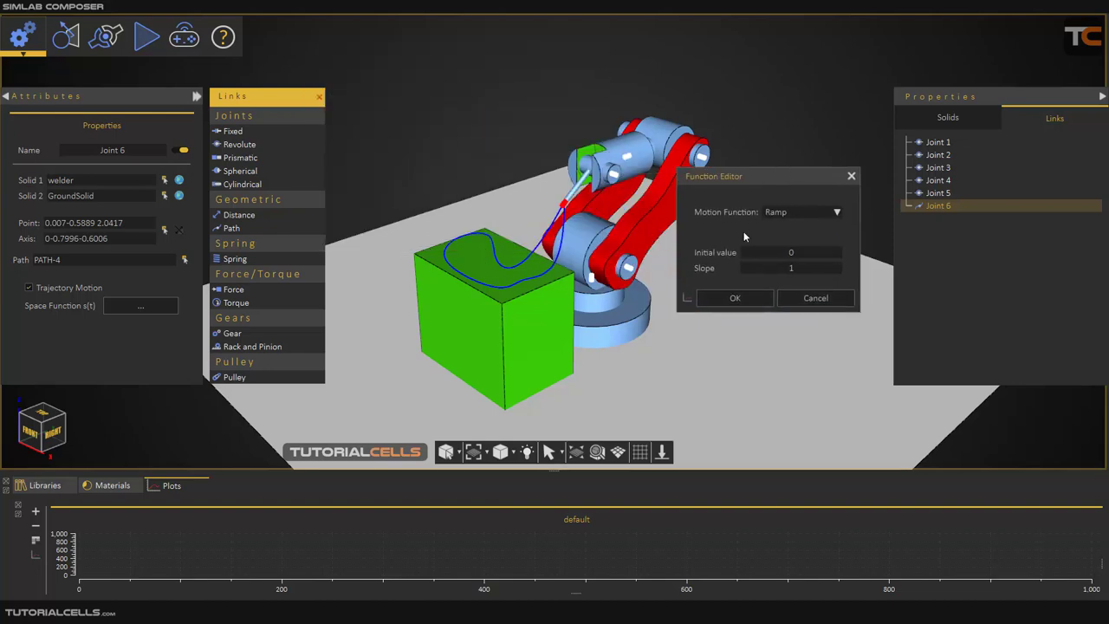
click(799, 214)
click(799, 213)
click(734, 297)
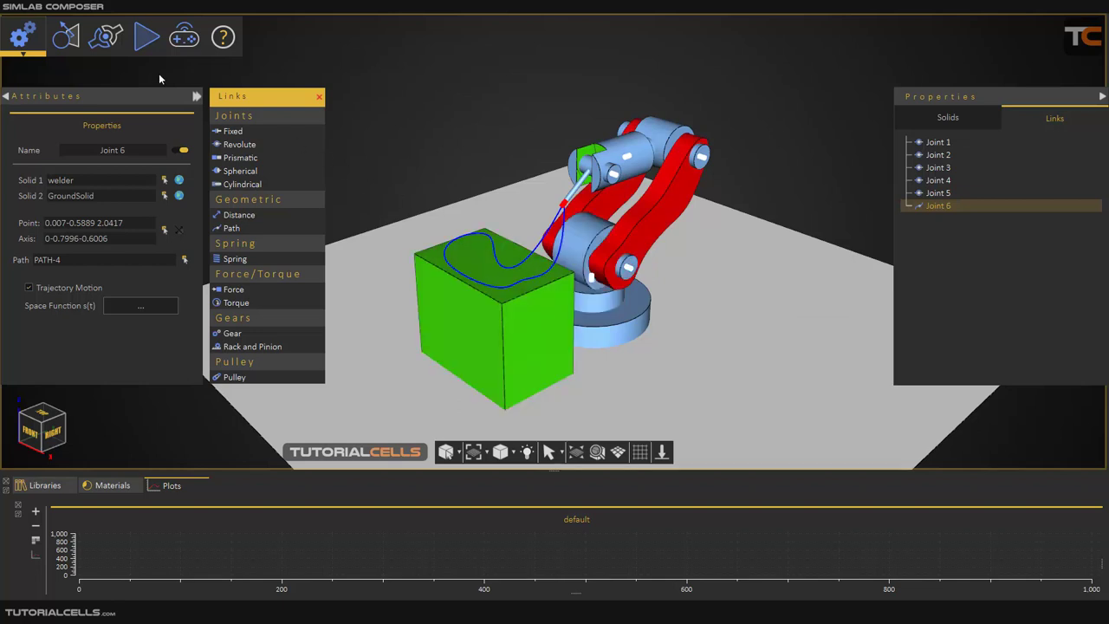
- Run the simulation with trajectory motion enabled on the path joint, then stop it
click(146, 39)
click(156, 100)
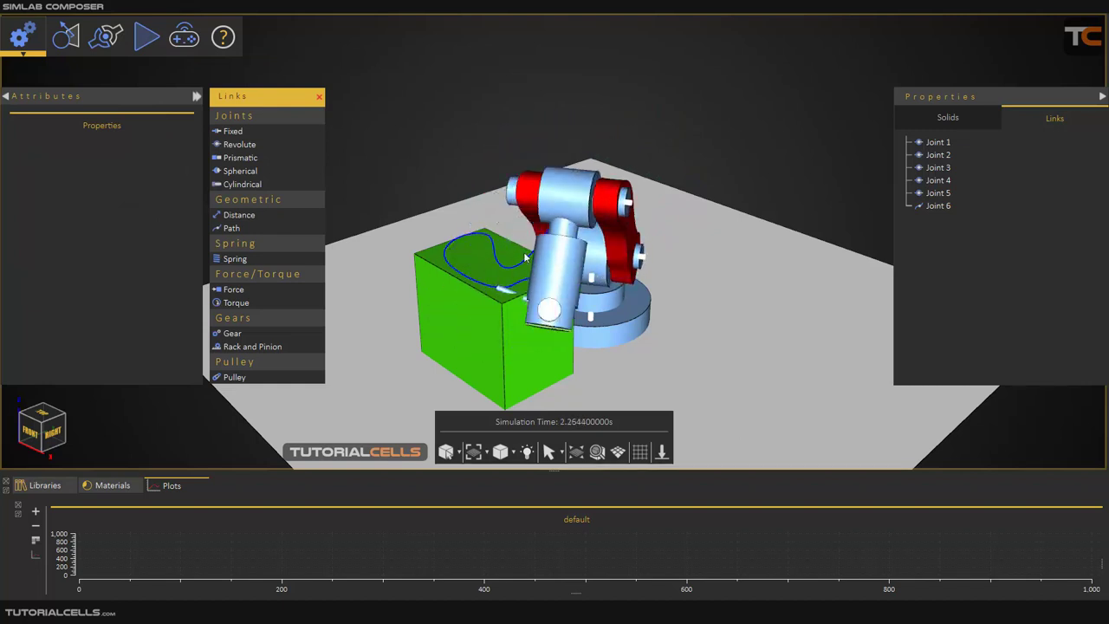
click(146, 39)
click(155, 101)
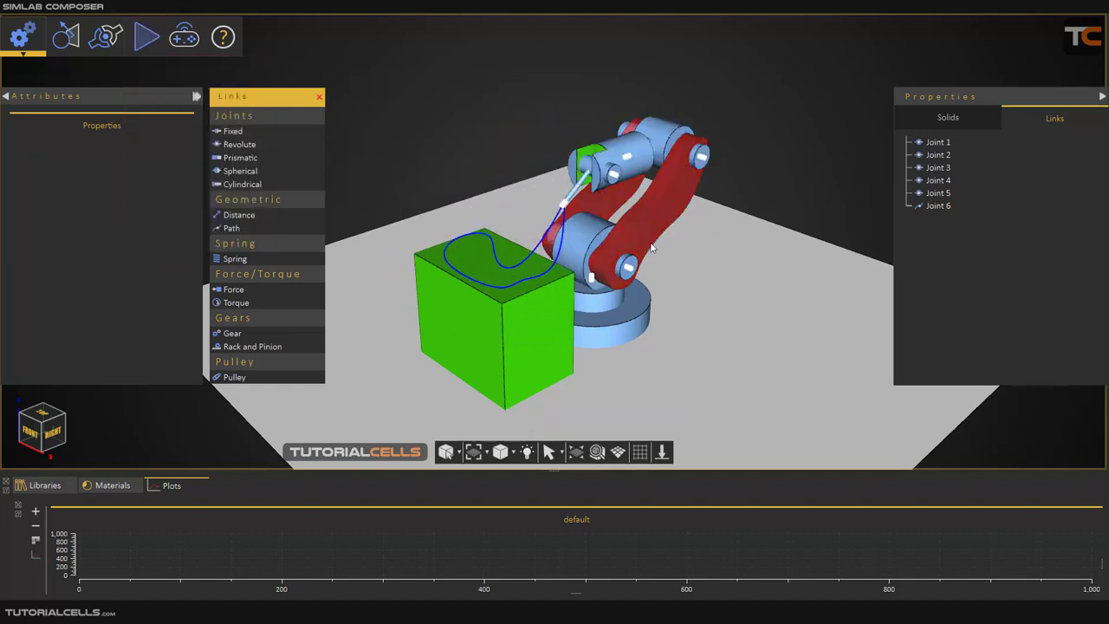
- Impose joint limits from -50 to 50 degrees on Joint 1, between b2 and the base
click(935, 143)
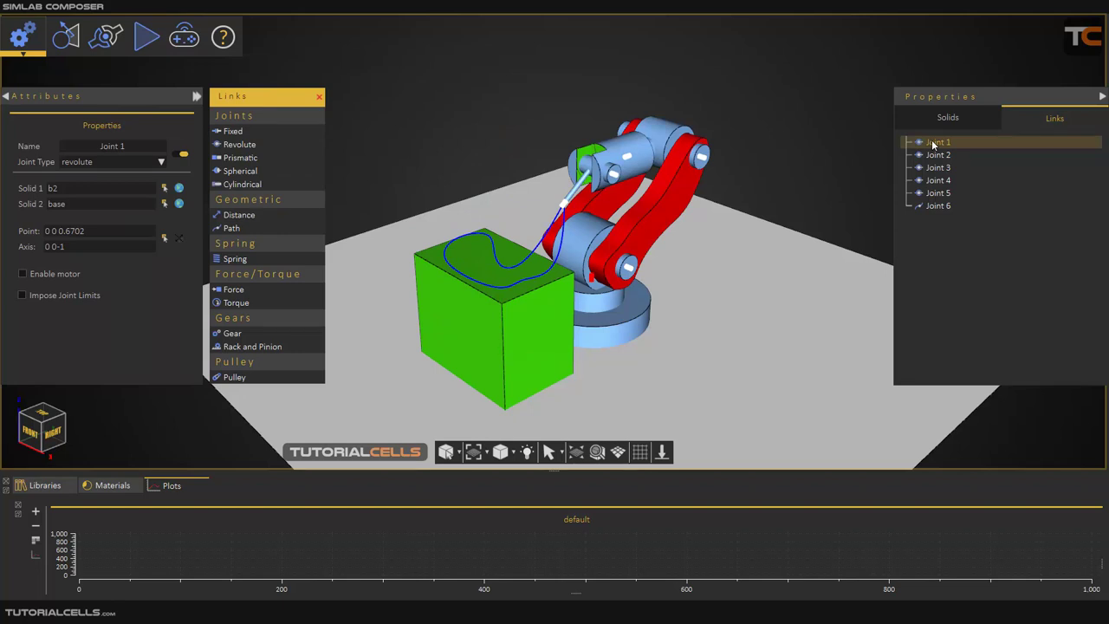
click(40, 298)
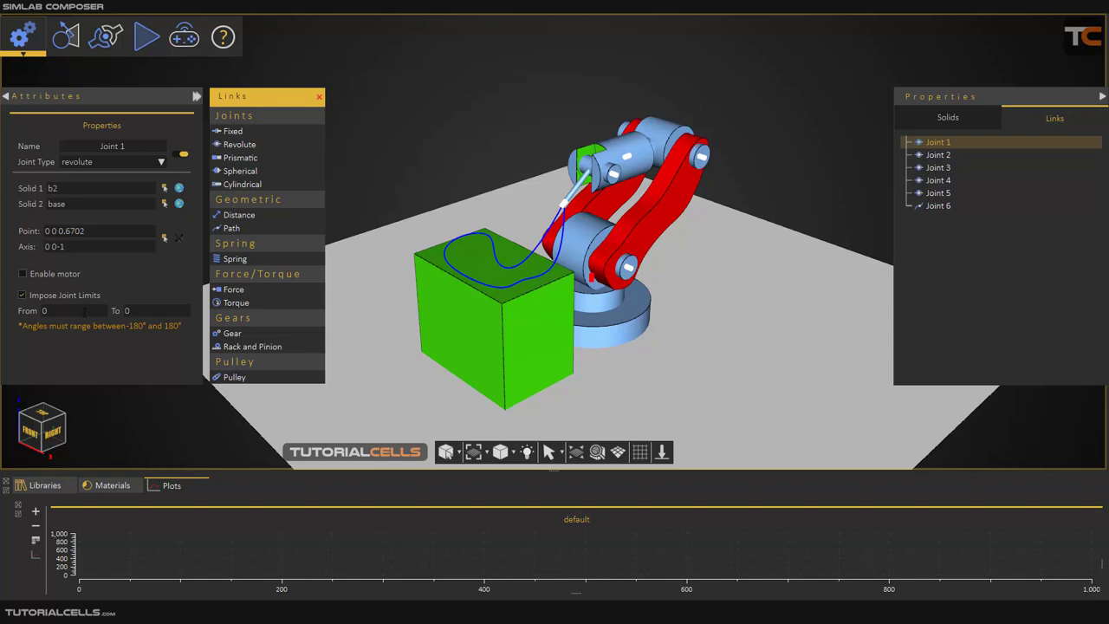
double_click(83, 310)
text(-50)
double_click(143, 310)
text(50)
- Impose joint limits from -130 to 130 degrees on Joint 2, between b2 and Assembly-25
click(934, 156)
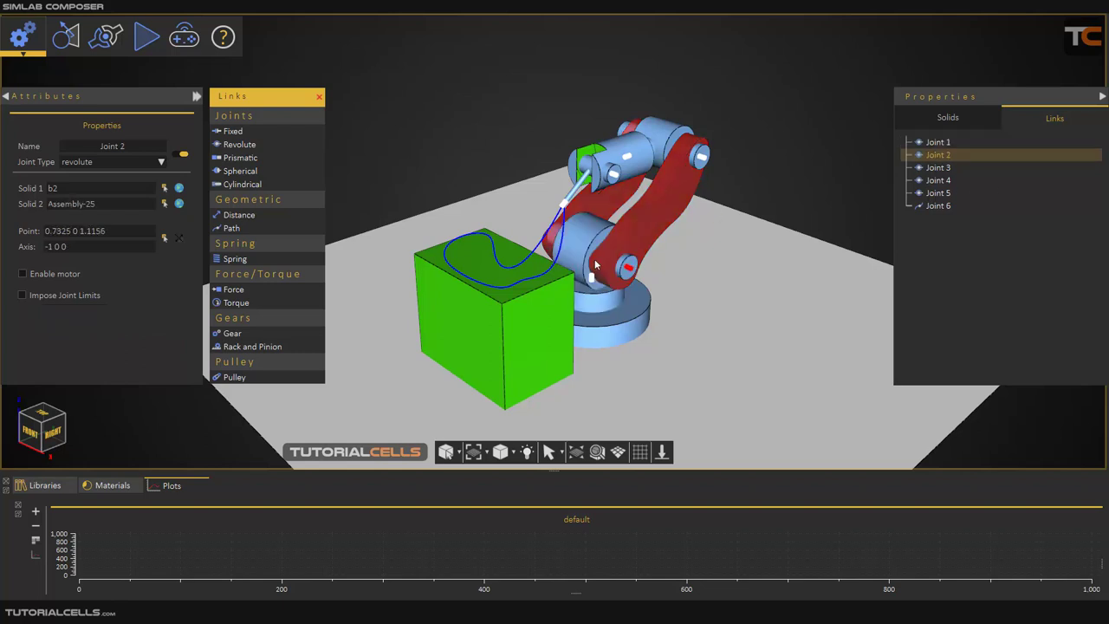
click(46, 295)
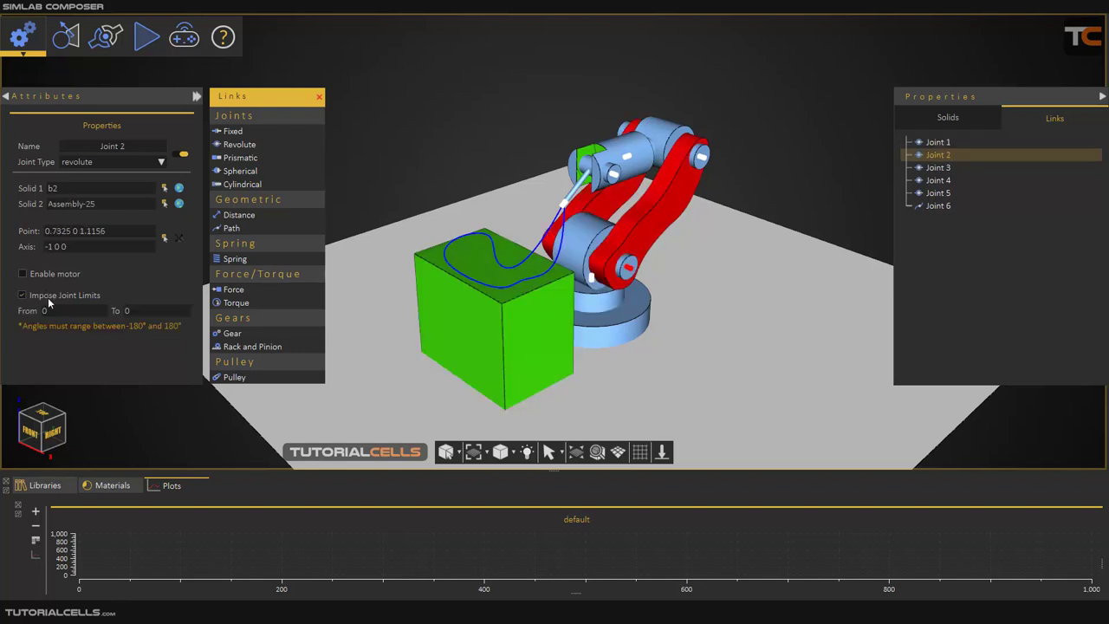
double_click(44, 310)
text(-130)
double_click(136, 309)
text(130)
key(Return)
- Impose joint limits from -50 to 50 degrees on Joint 3, between Assembly-27 and Assembly-25
click(938, 167)
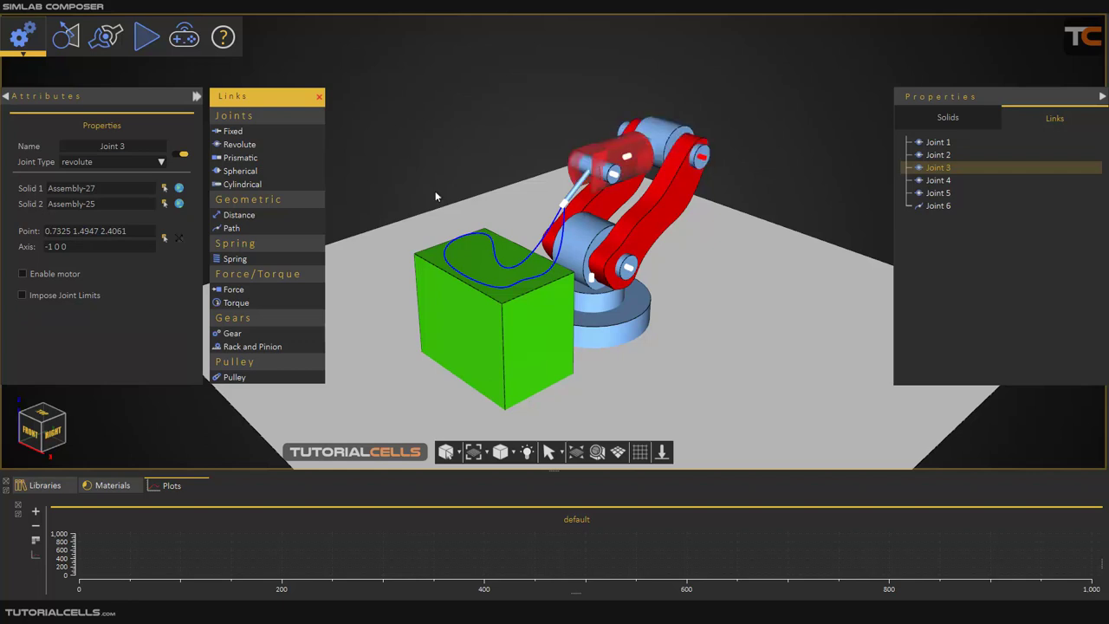
click(24, 295)
click(47, 311)
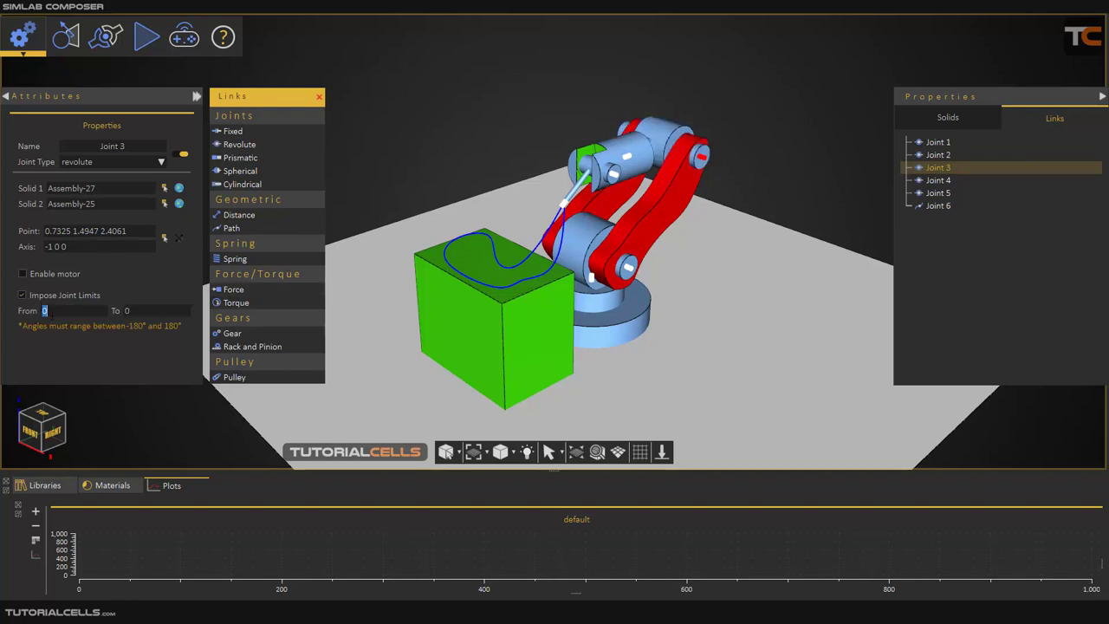
text(-50)
click(143, 310)
text(50)
- Impose joint limits from -20 to 20 degrees on Joint 4, between Boolean Result and Assembly-27
click(932, 181)
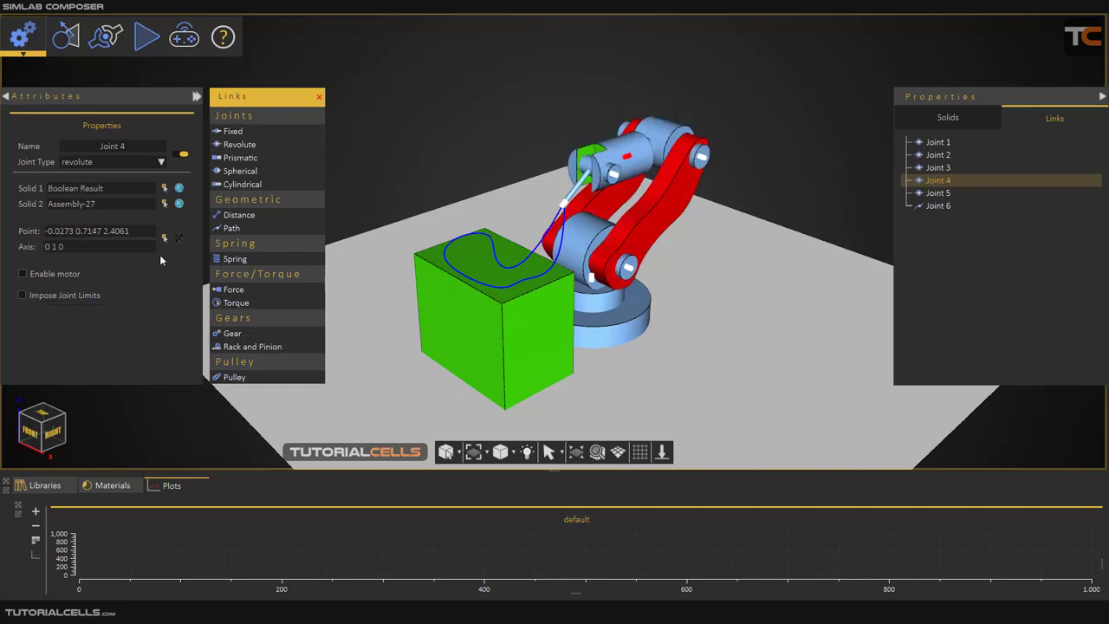
click(86, 295)
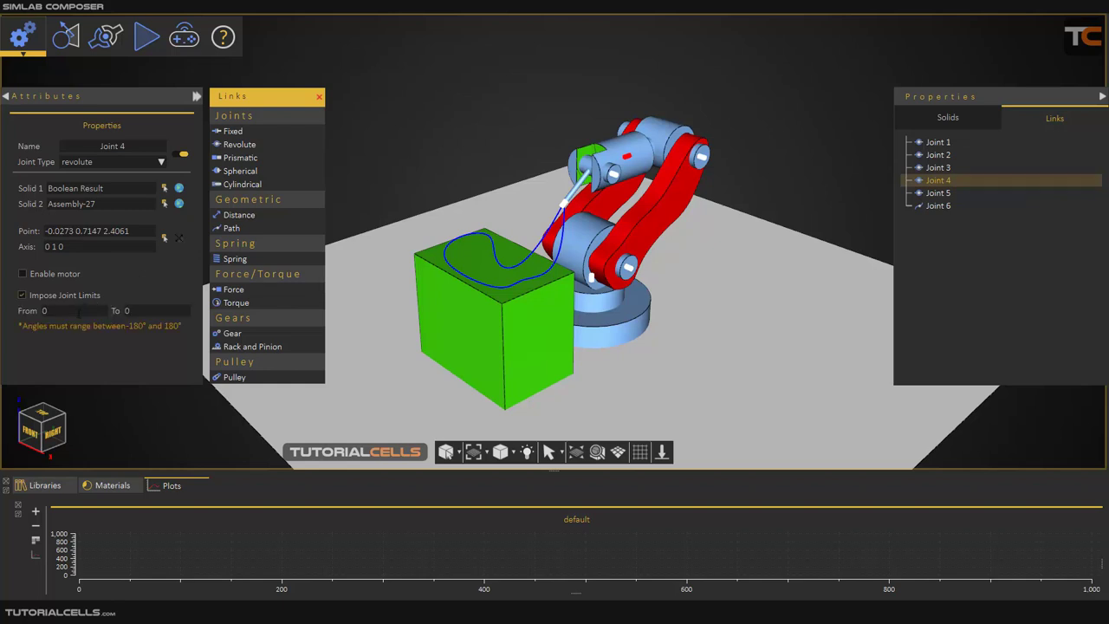
double_click(44, 310)
text(-20)
double_click(121, 311)
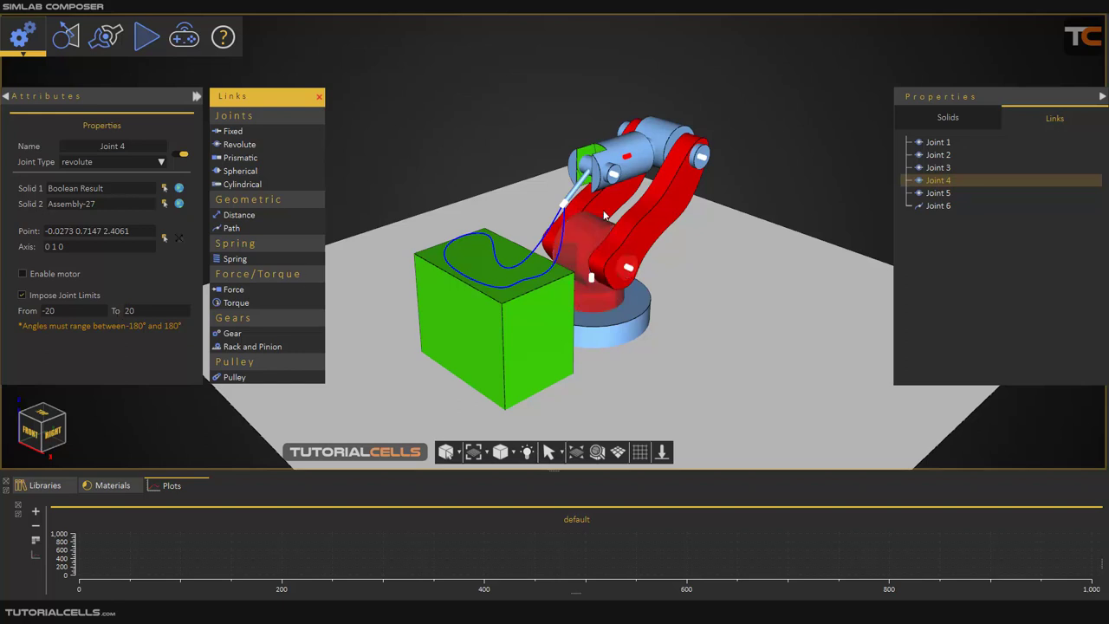
- Impose joint limits from -20 to 20 degrees on Joint 5, between Boolean Result and the welder
click(927, 193)
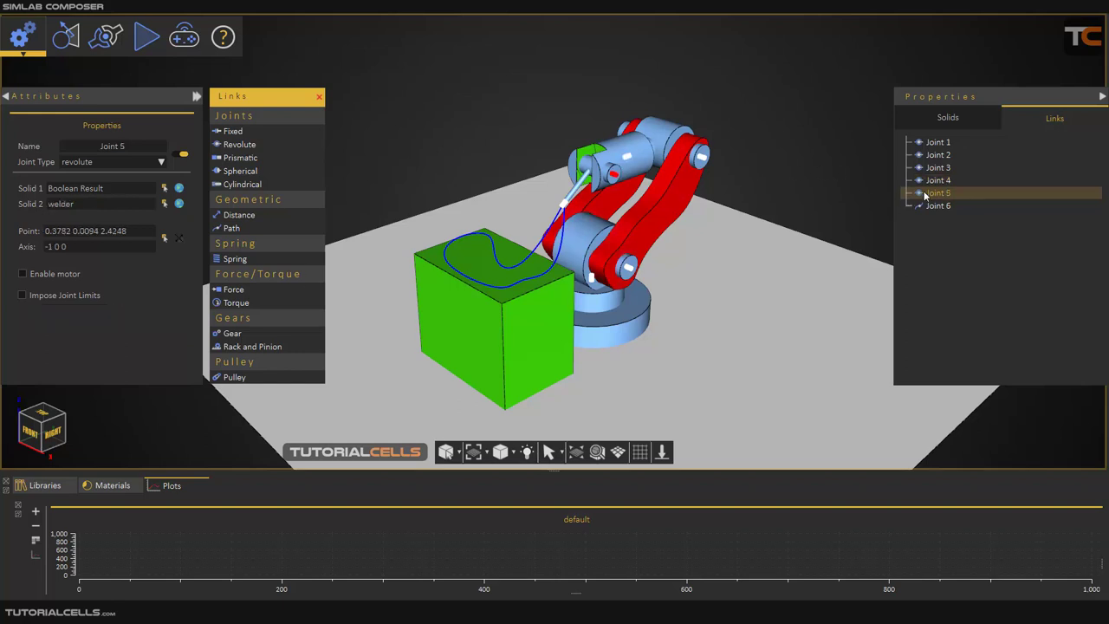
click(23, 295)
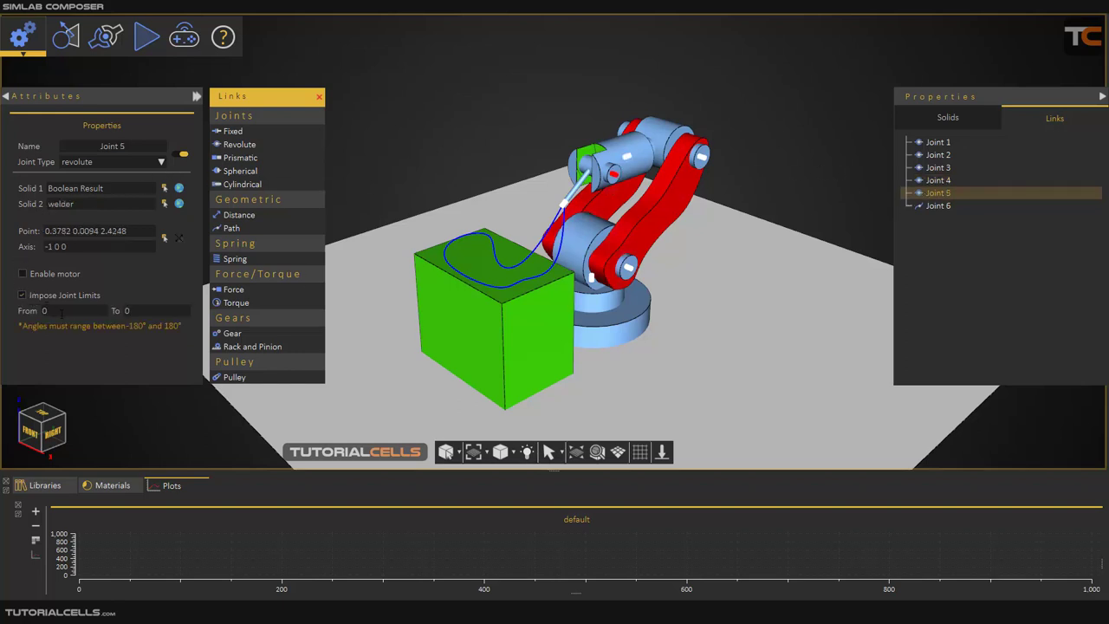
double_click(61, 313)
text(-20)
key(Tab)
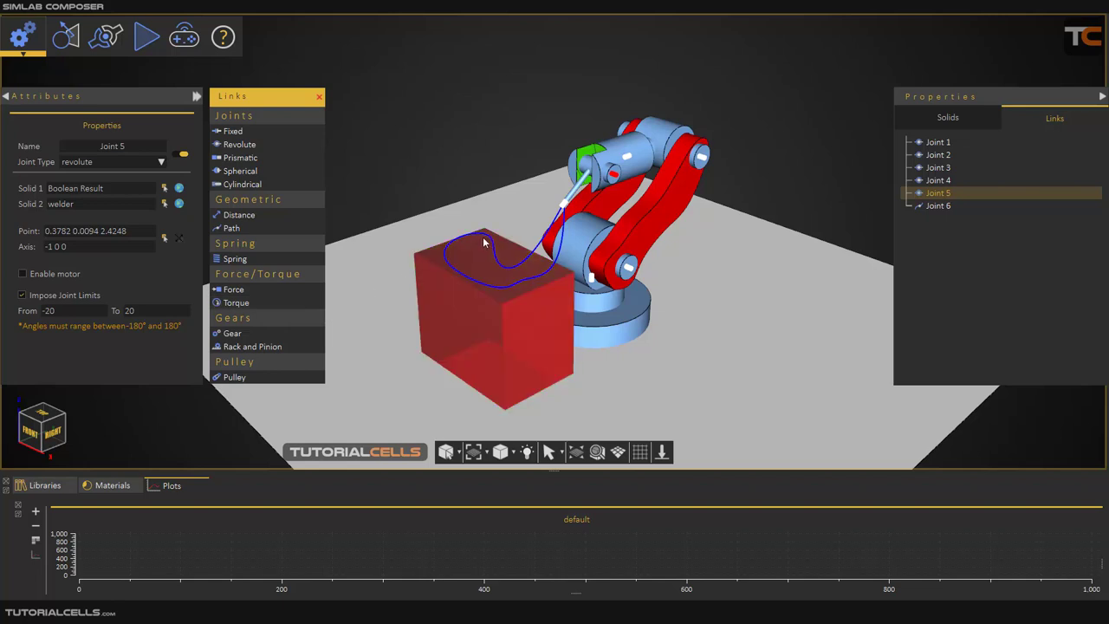
- Run the simulation with the limits imposed on all five revolute joints, then stop it
click(146, 38)
click(154, 99)
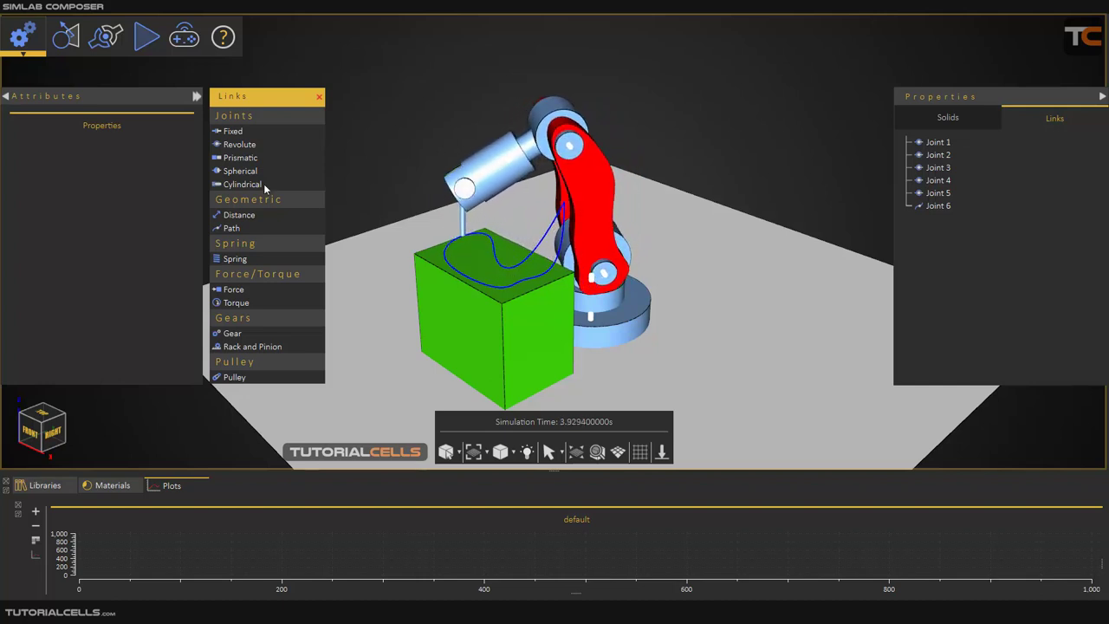
click(146, 36)
click(157, 102)
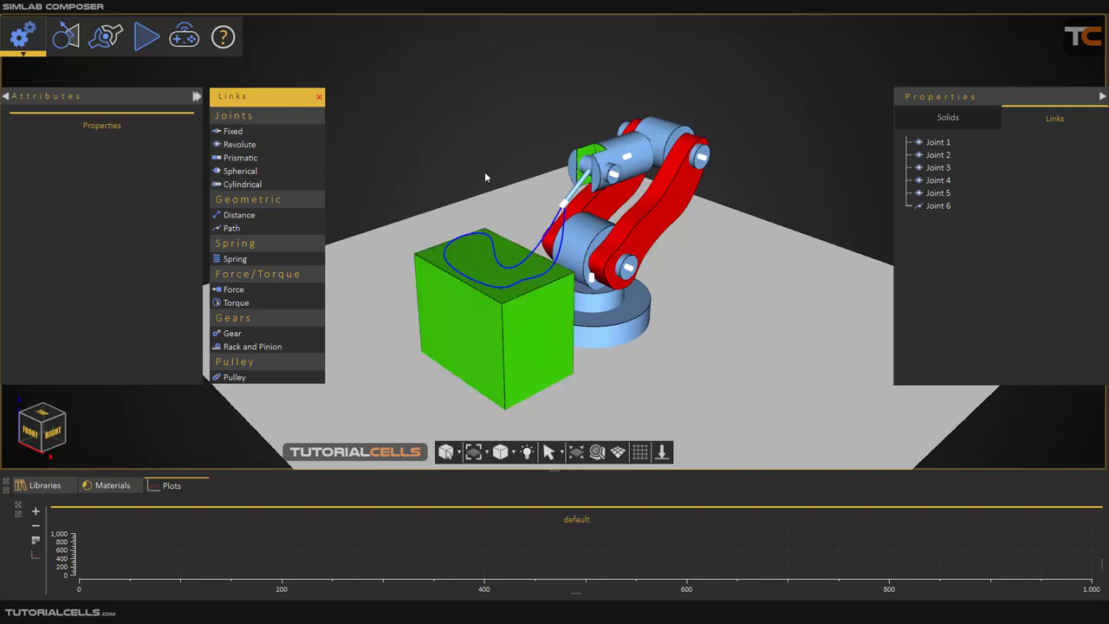
- Review the simulation parameters for time step, result recording interval and gravity, then accept them
middle_drag(485, 176, 488, 171)
click(147, 36)
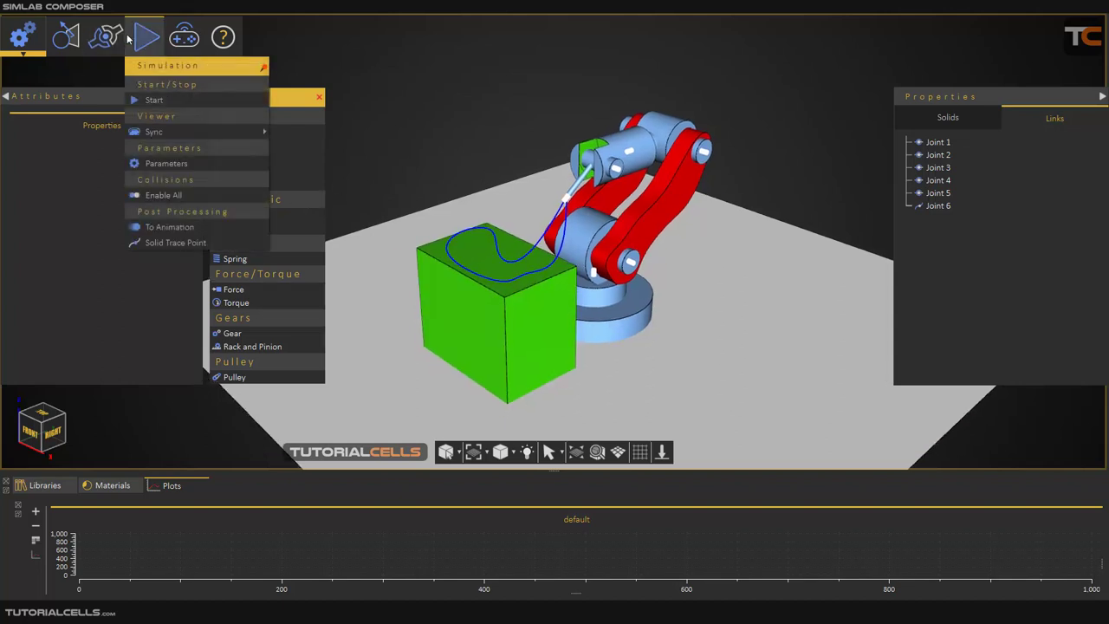
click(167, 164)
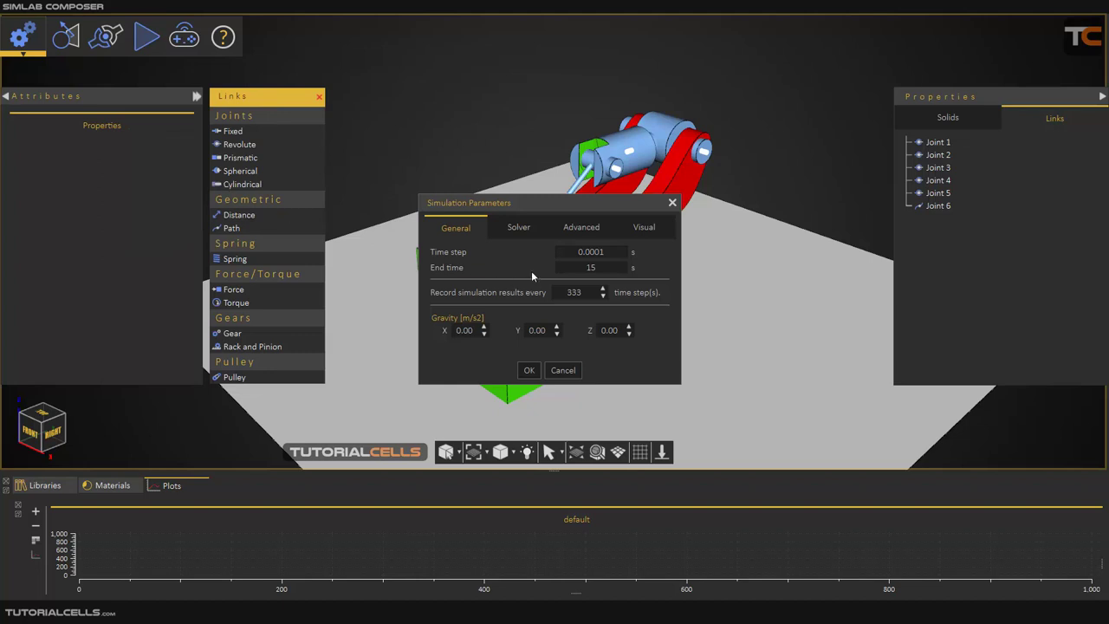
drag(568, 294, 589, 294)
drag(566, 255, 650, 256)
drag(620, 330, 569, 336)
click(529, 370)
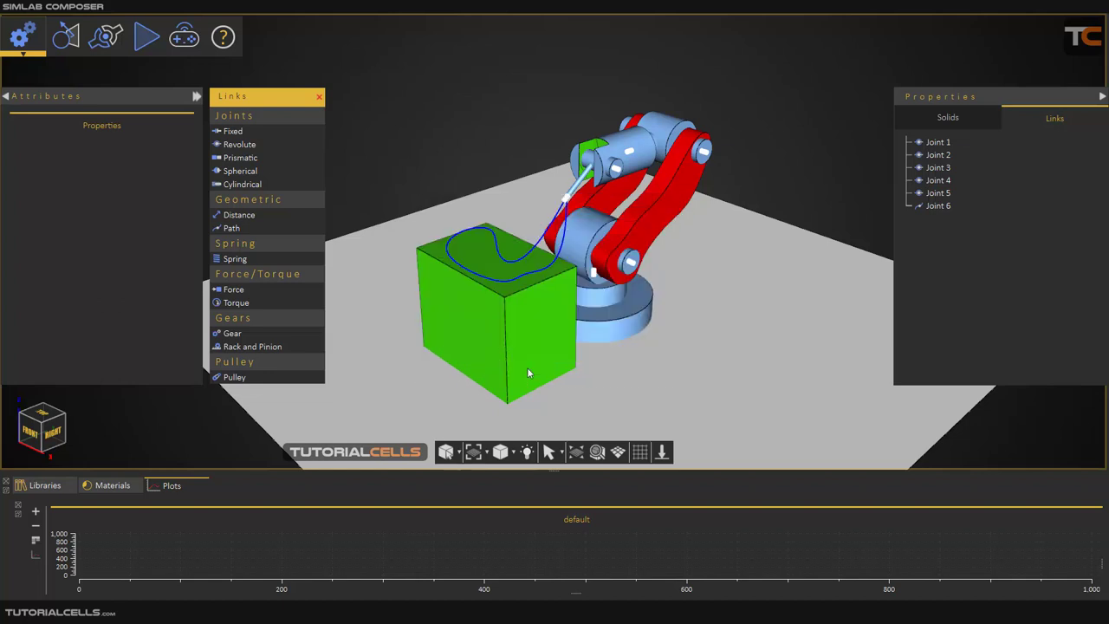
- Delete the path joint, Joint 6, from the links, keeping the five revolute joints
scroll(600, 283, down, 3)
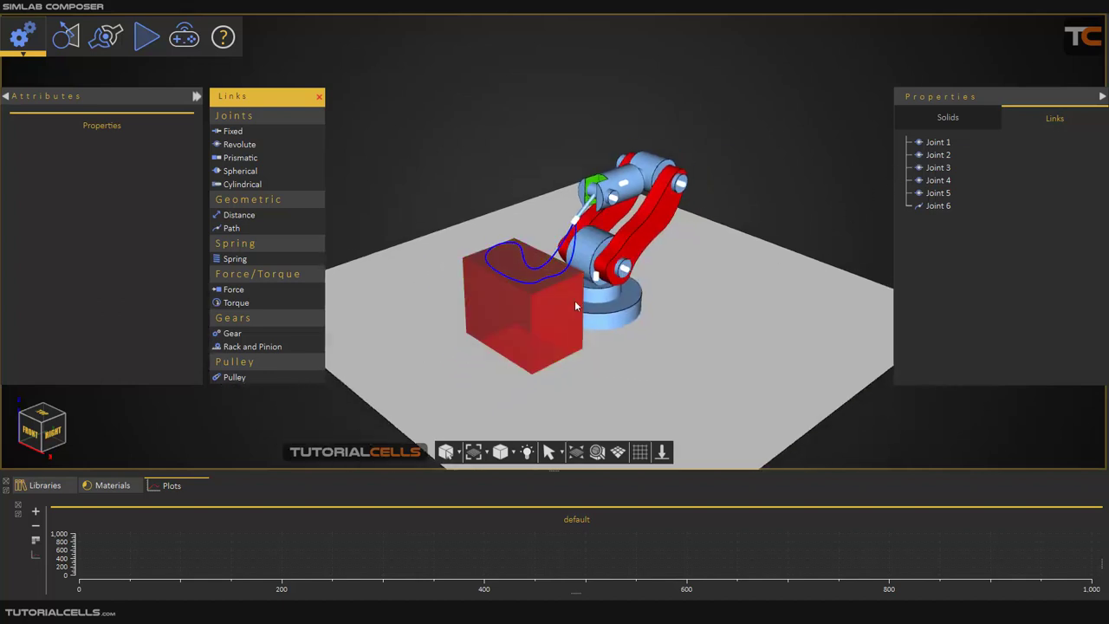
click(938, 206)
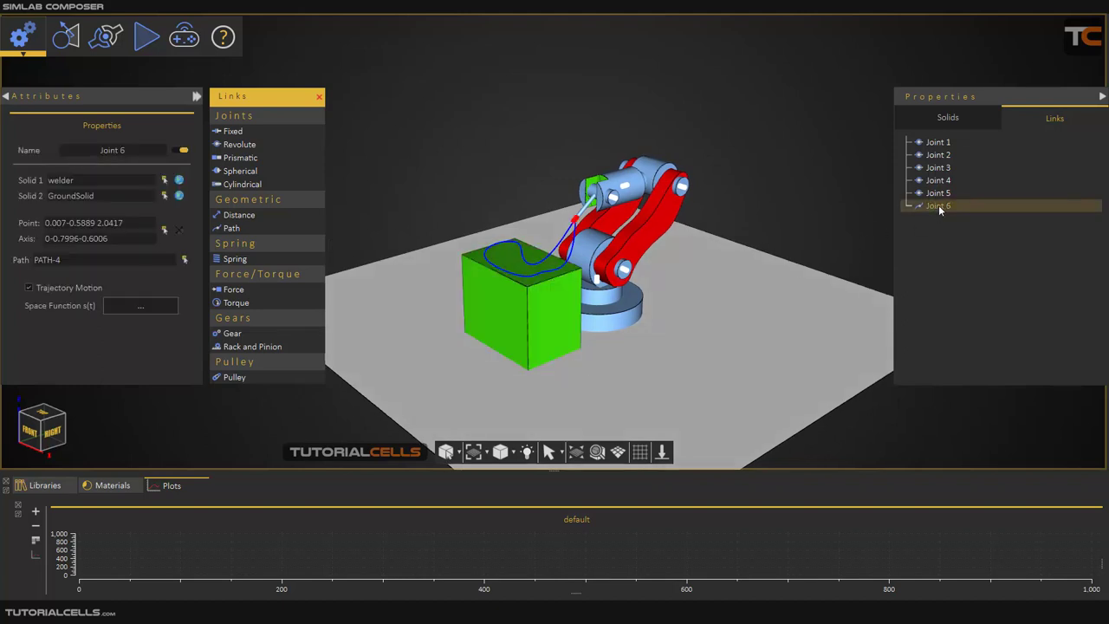
key(Delete)
scroll(586, 297, up, 1)
scroll(586, 297, down, 3)
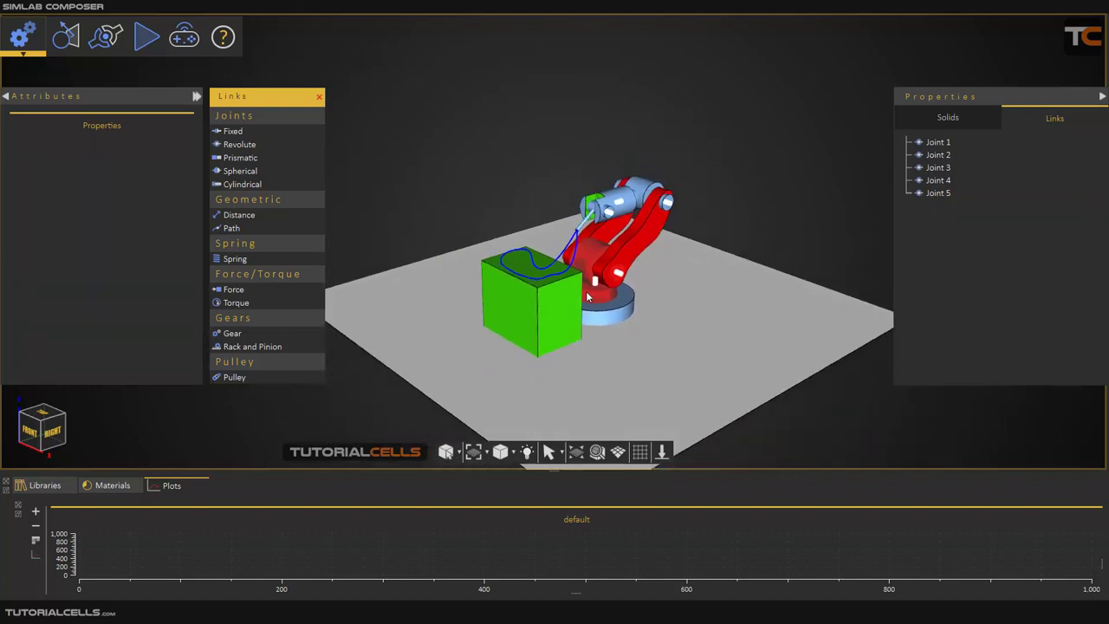
scroll(576, 281, up, 3)
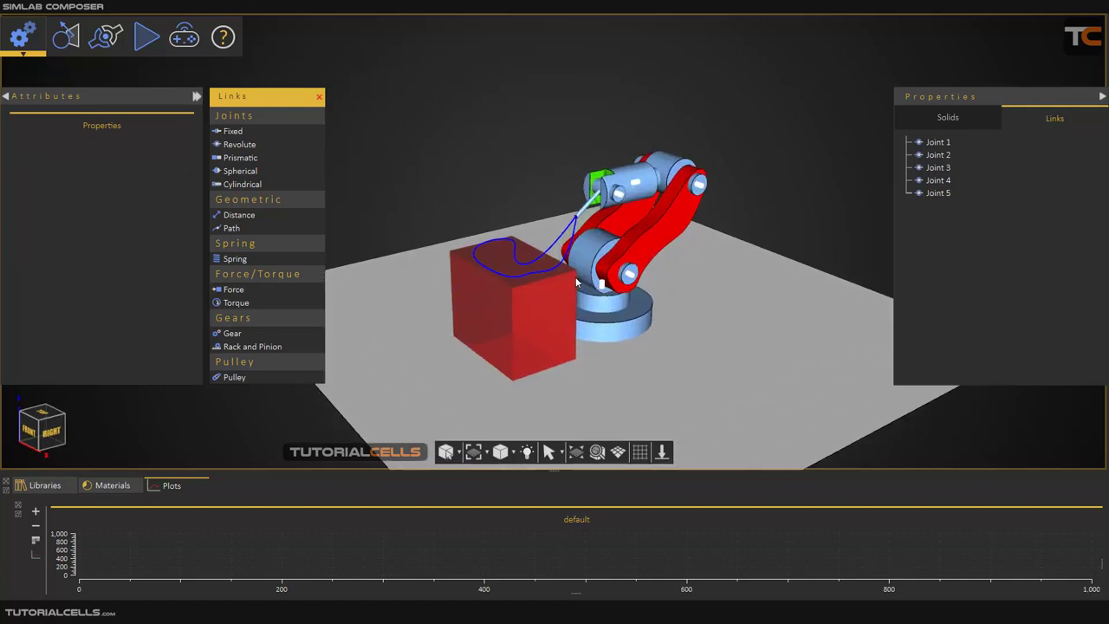
click(574, 282)
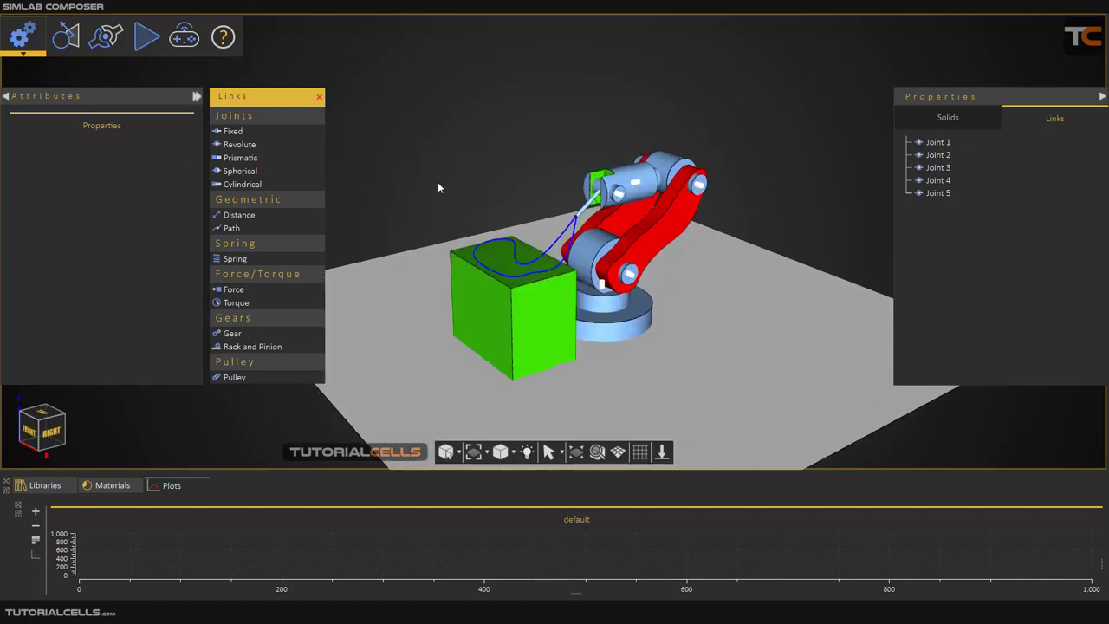
drag(438, 187, 477, 192)
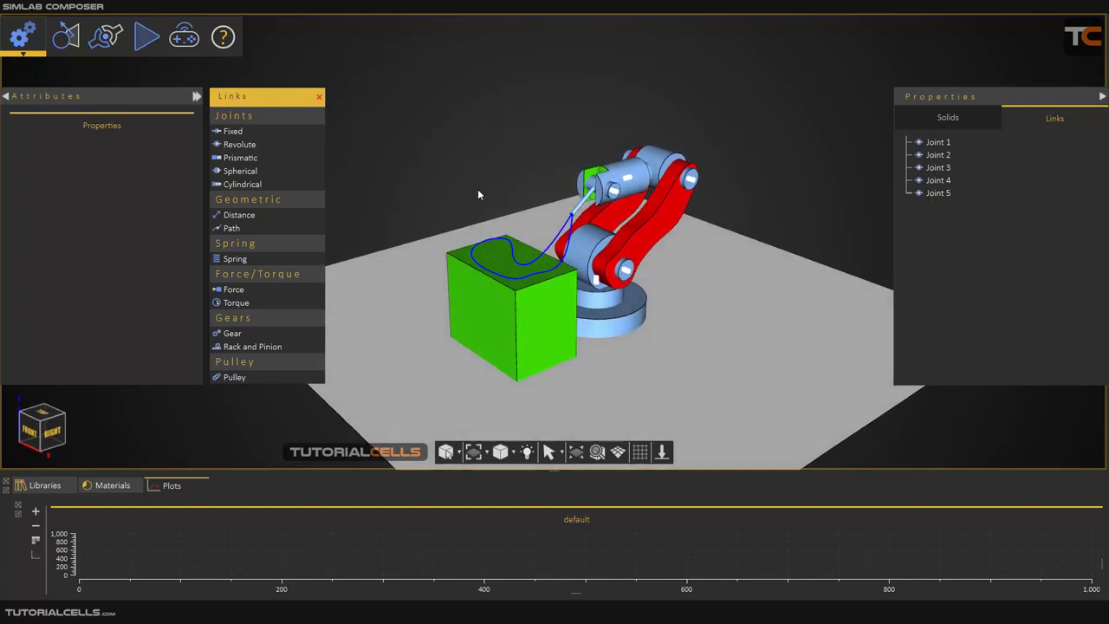
click(194, 49)
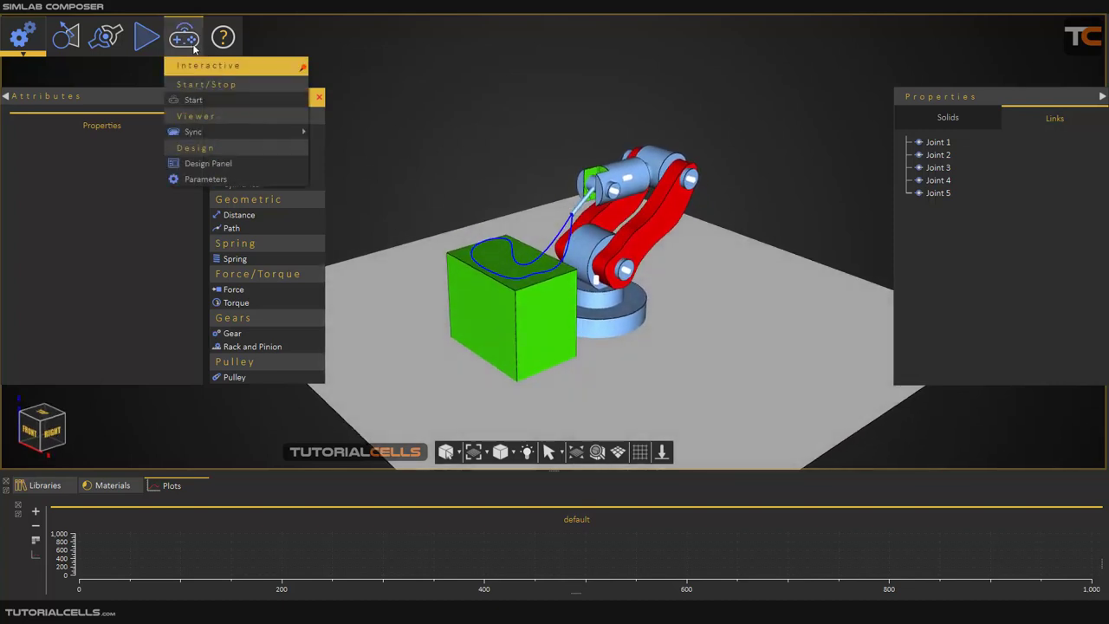
mouse_move(206, 132)
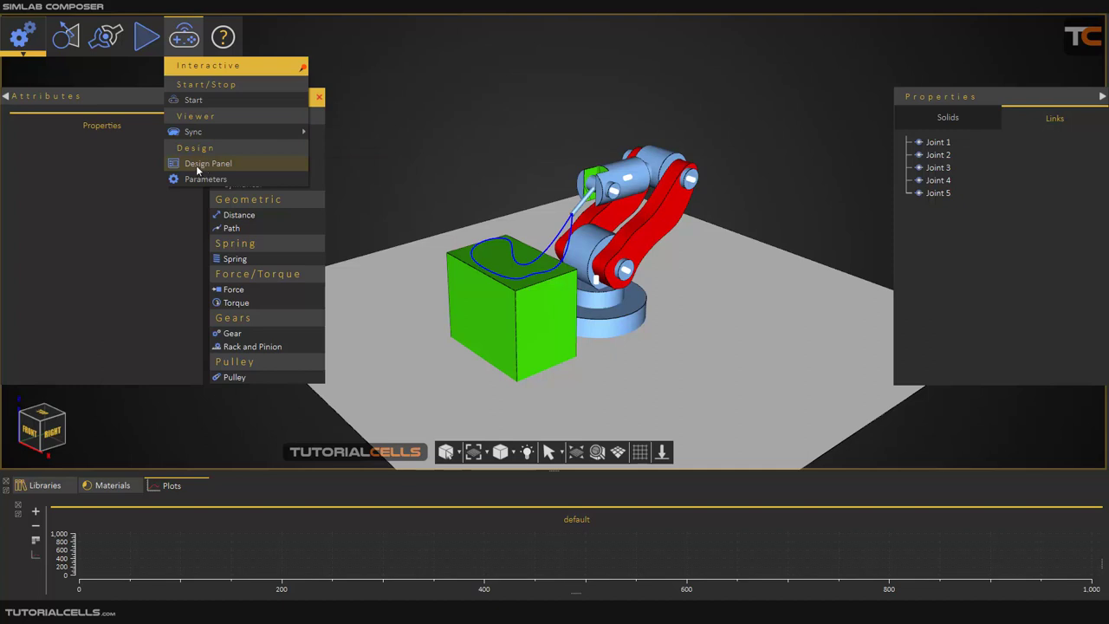
click(399, 142)
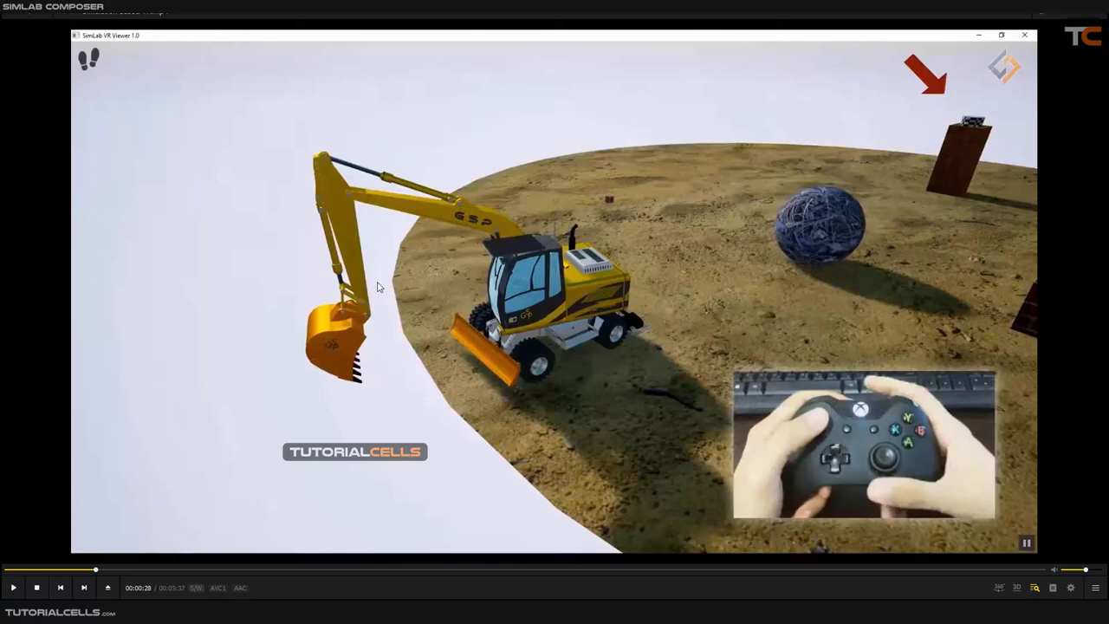
- Switch to the media player and watch part of the demo of an excavator driven by a game controller, then pause it
key(space)
scroll(563, 359, down, 15)
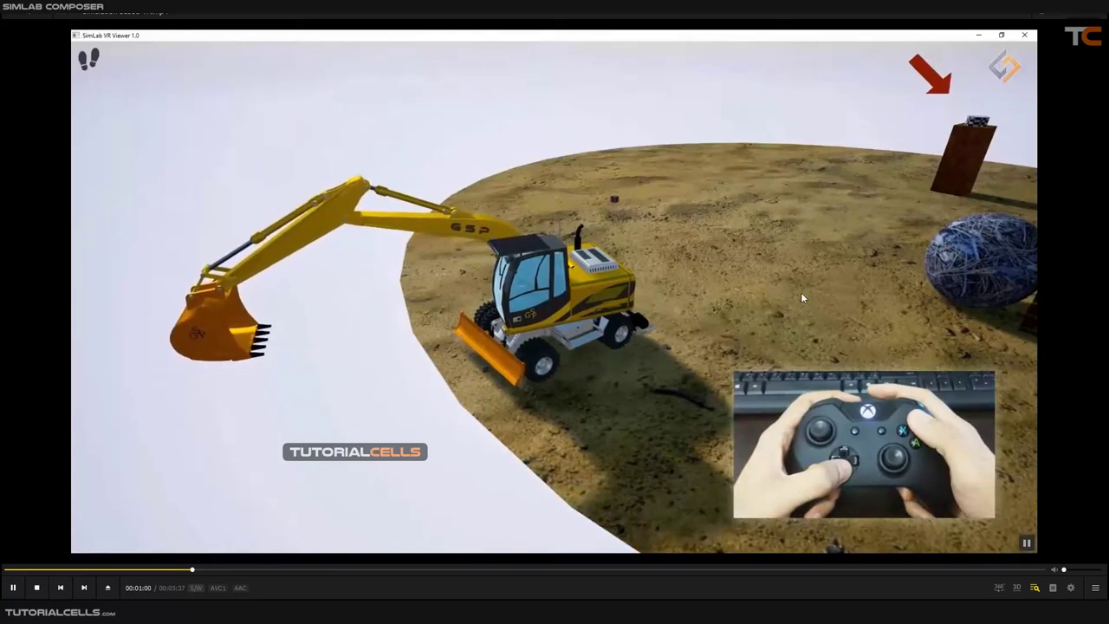
key(space)
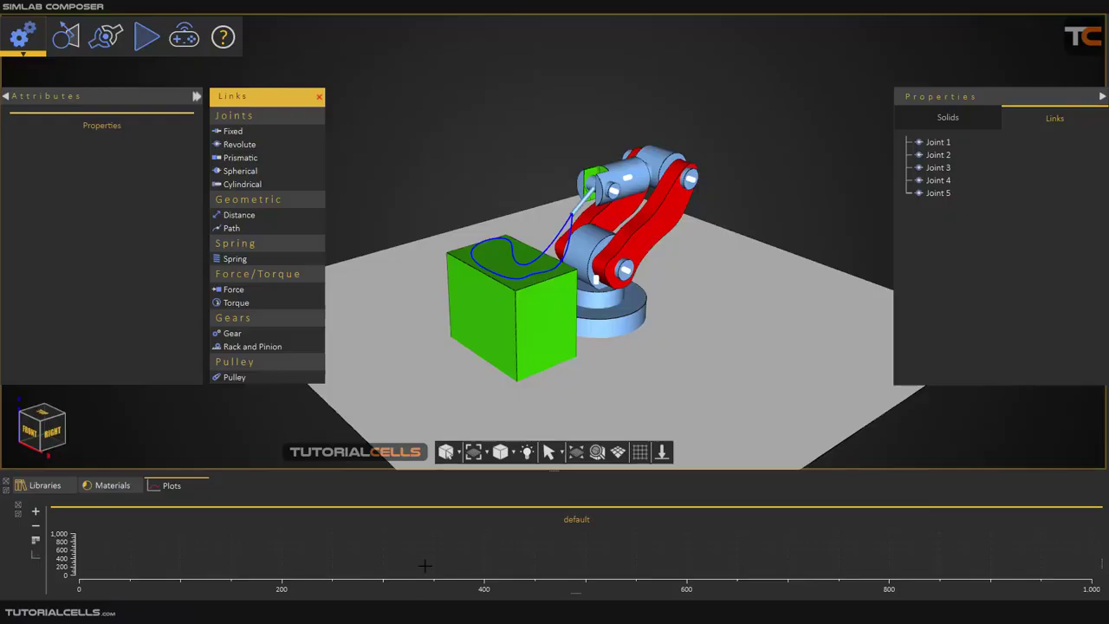
- Inspect the attributes of Joint 1, between b2 and the base, then clear the selection
scroll(650, 251, up, 3)
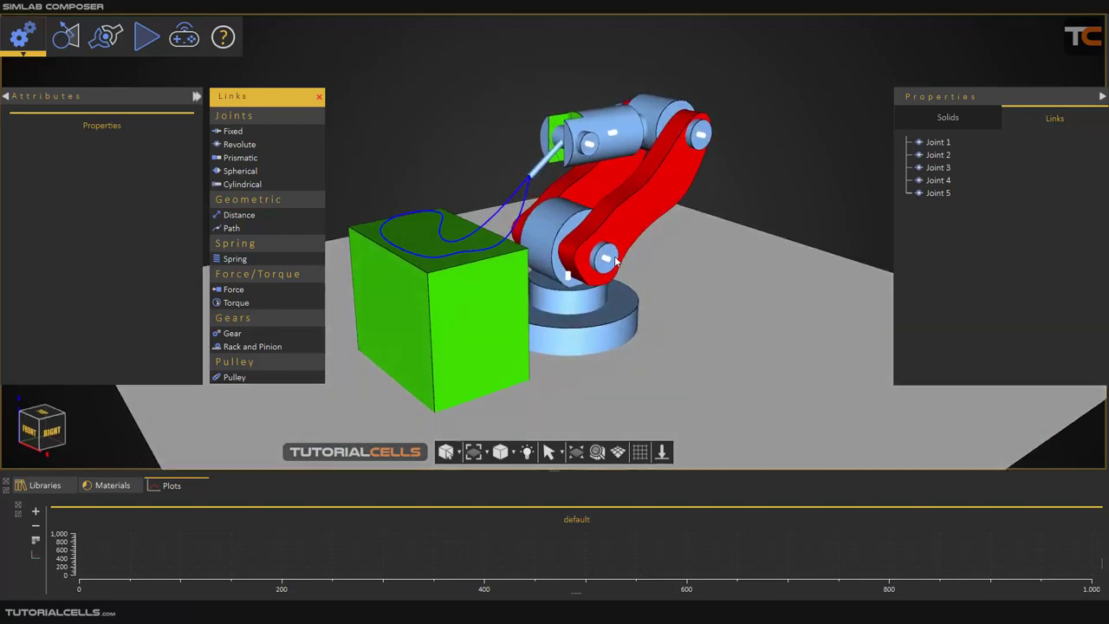
click(564, 278)
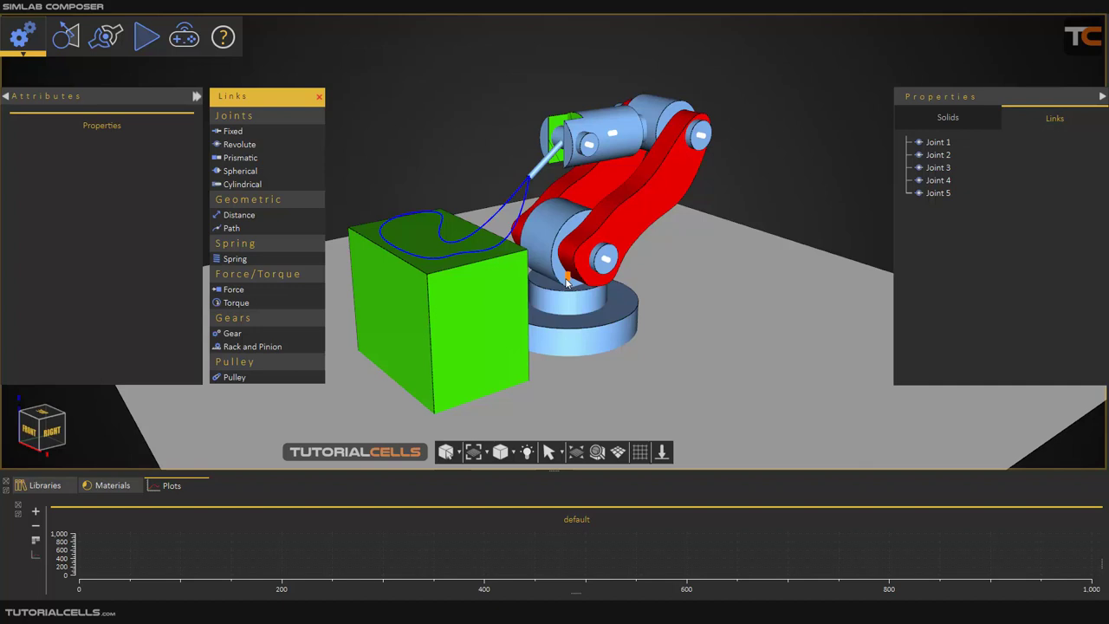
click(566, 279)
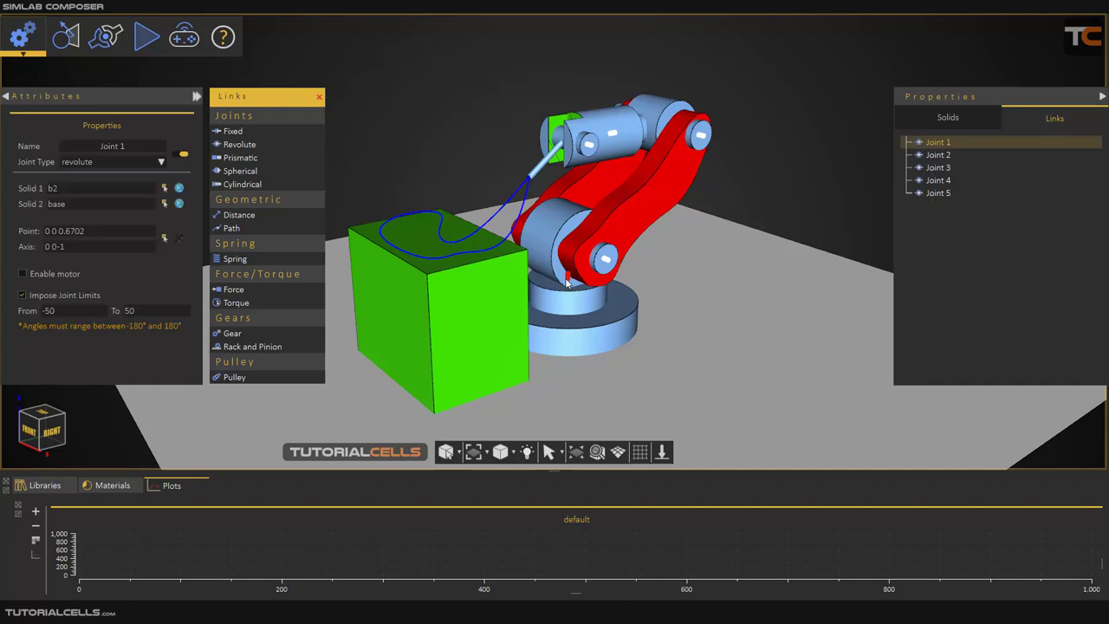
click(485, 160)
- Add Joint 1 to the interactive physics entities and enable its Control Function
click(173, 39)
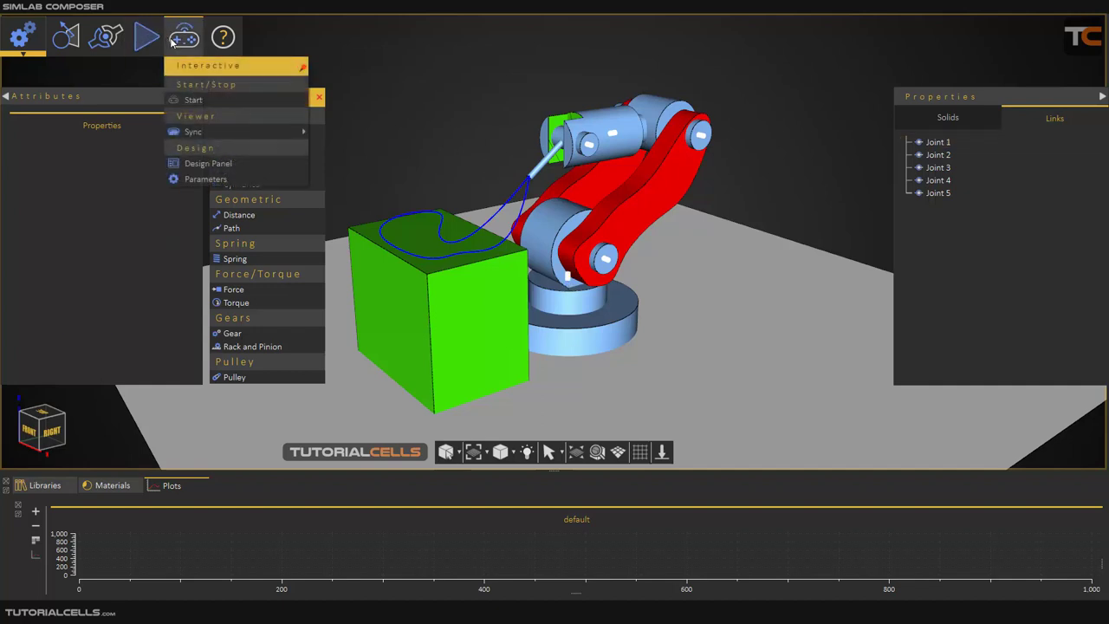
click(240, 163)
drag(473, 199, 766, 180)
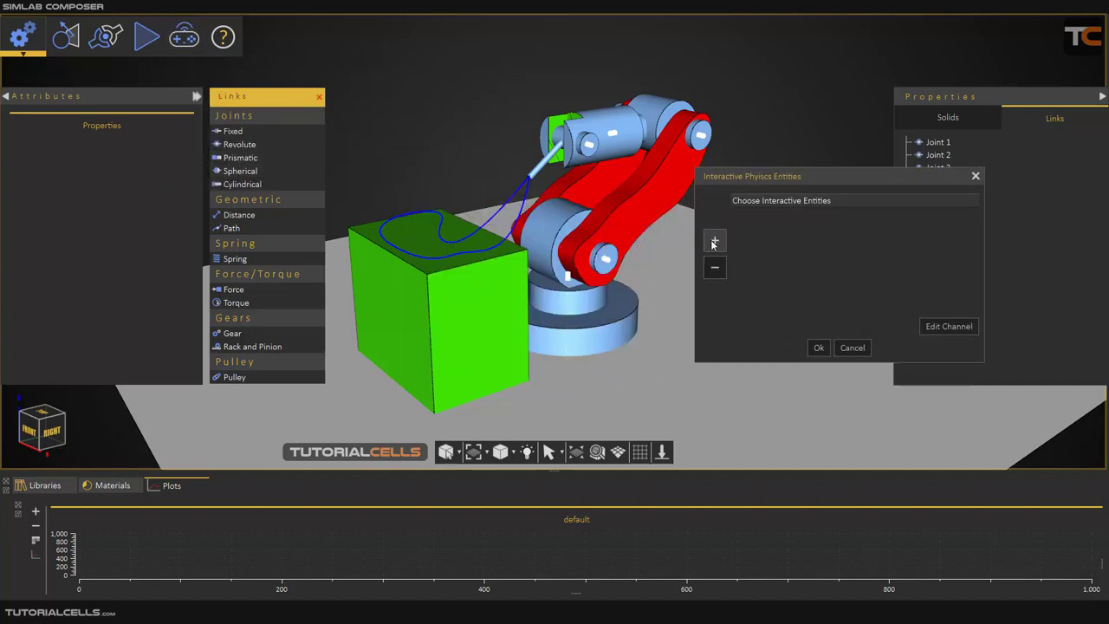
click(714, 242)
click(568, 278)
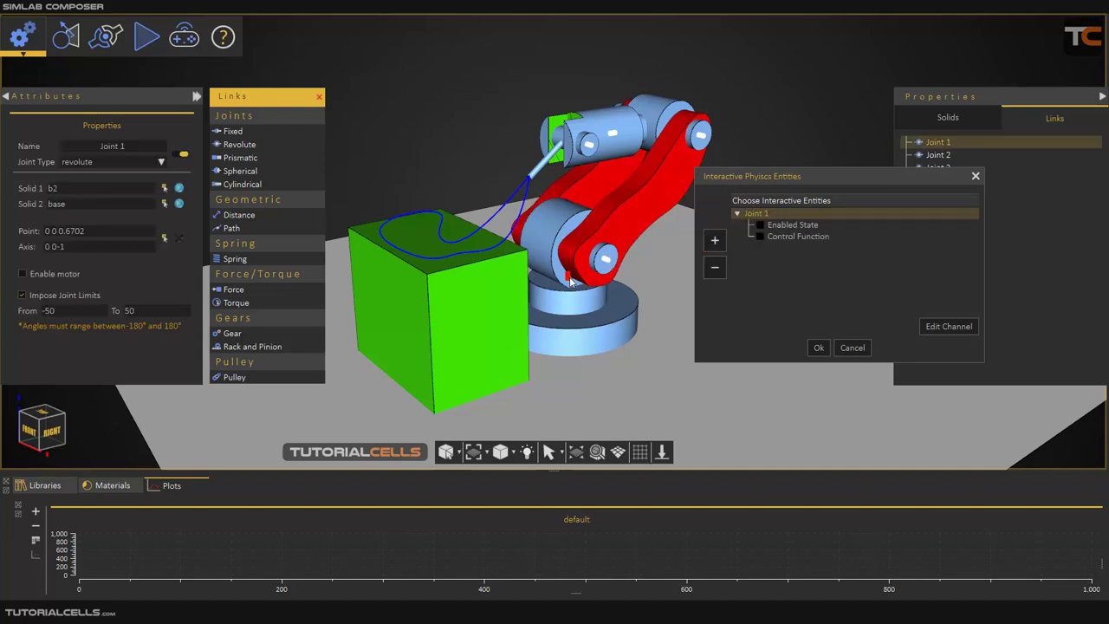
click(760, 237)
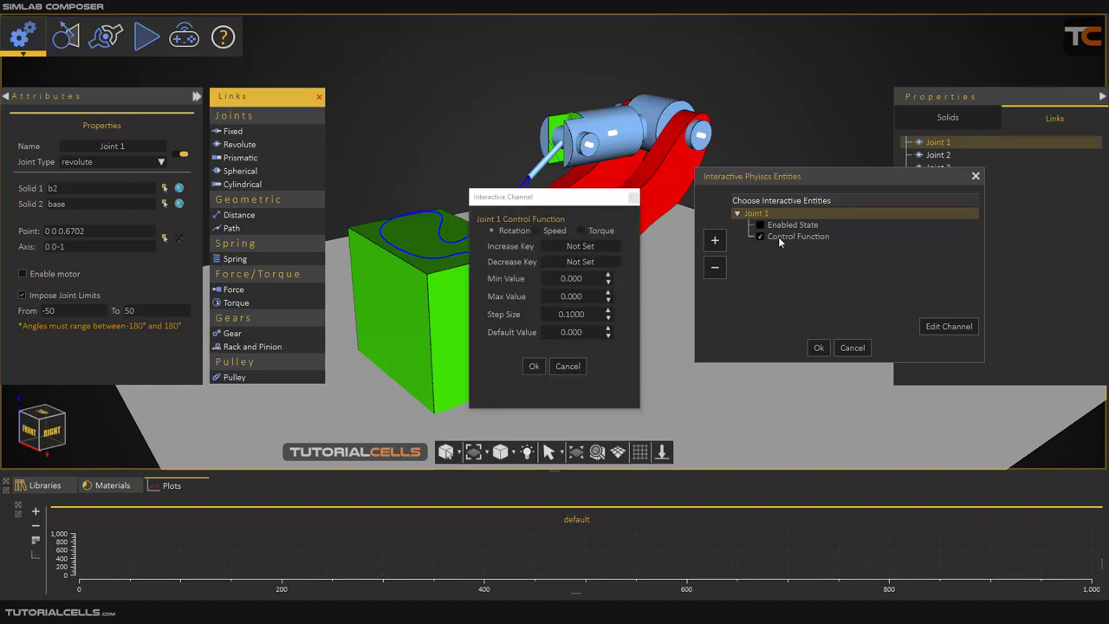
- Assign W as the increase key and Q as the decrease key for Joint 1's rotation control
drag(529, 201, 528, 179)
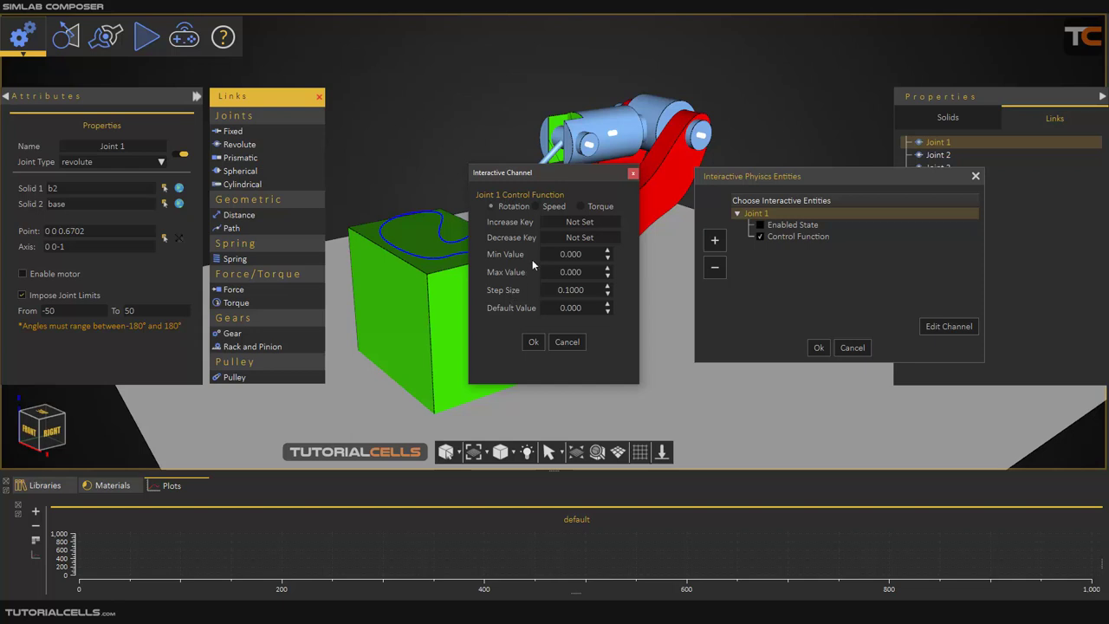
drag(566, 221, 594, 221)
key(w)
drag(565, 238, 594, 237)
key(q)
drag(538, 172, 415, 170)
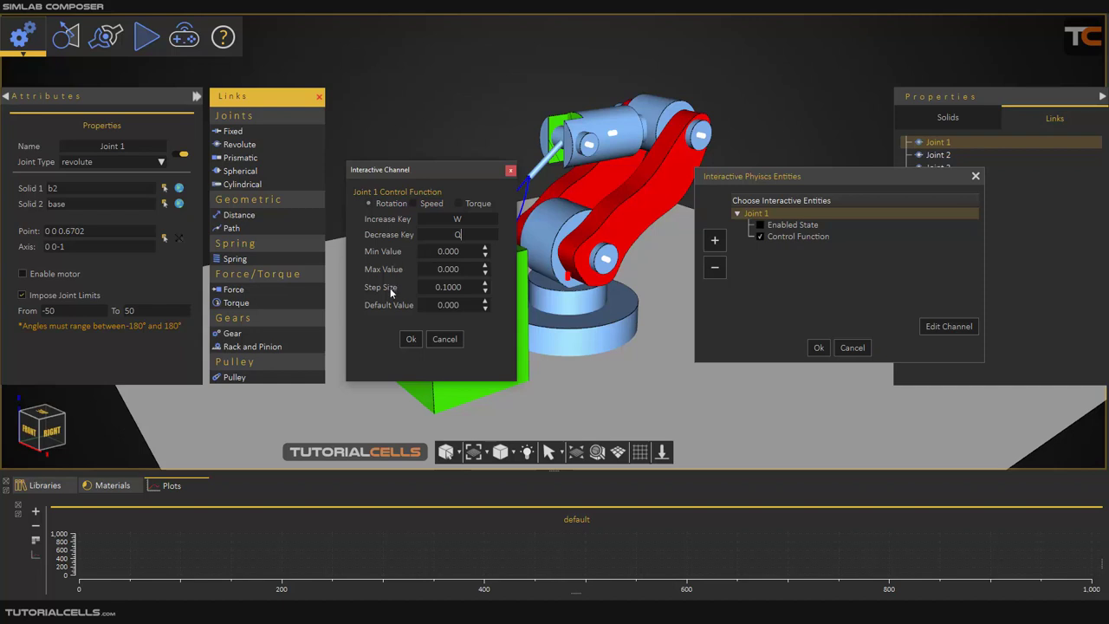
- Set Joint 1's control range to a maximum of 20 and a minimum of -20, and accept the channel and entities
drag(421, 288, 462, 286)
drag(435, 269, 459, 270)
text(20)
drag(437, 251, 475, 258)
text(-)
click(410, 339)
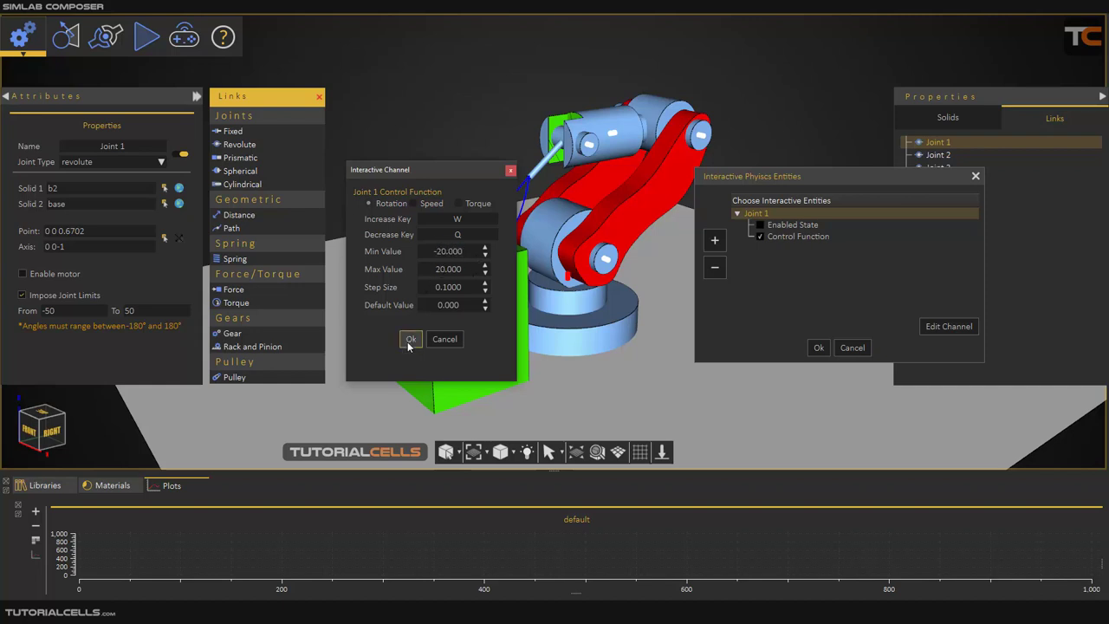
click(818, 347)
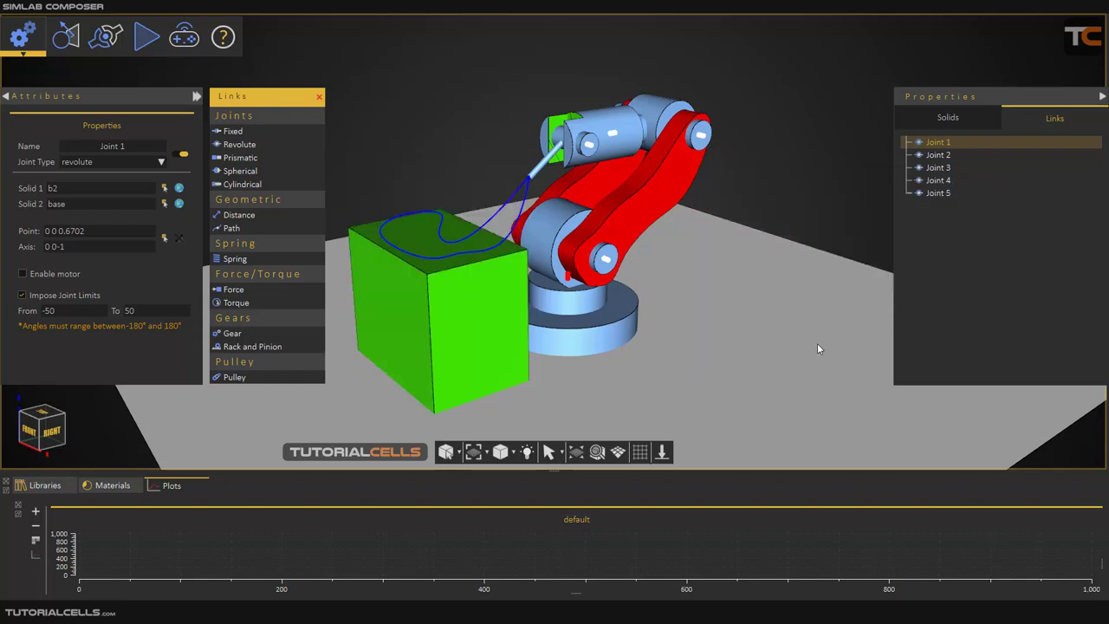
- Detach the Interactive commands as a floating palette, then run the interactive simulation with Joint 1's control and stop it
drag(598, 329, 620, 290)
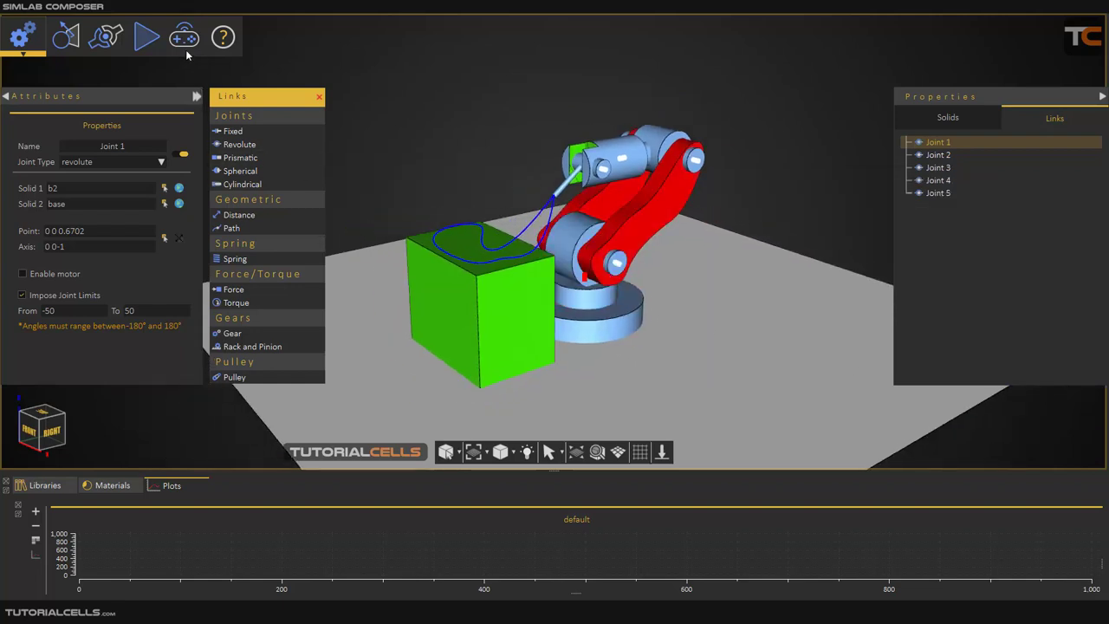
click(146, 36)
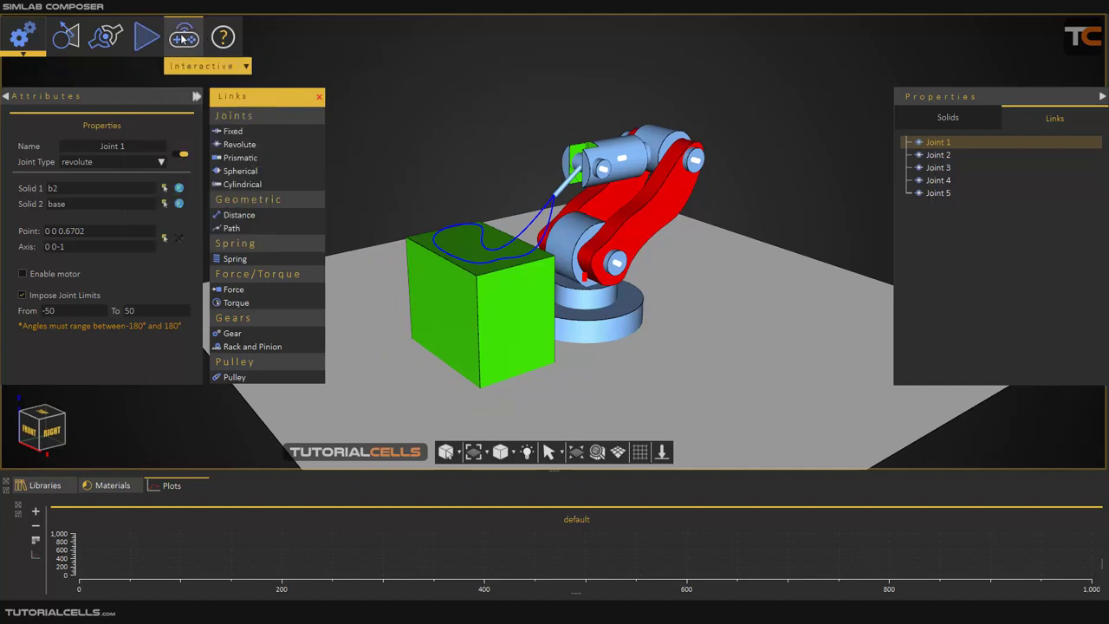
click(183, 38)
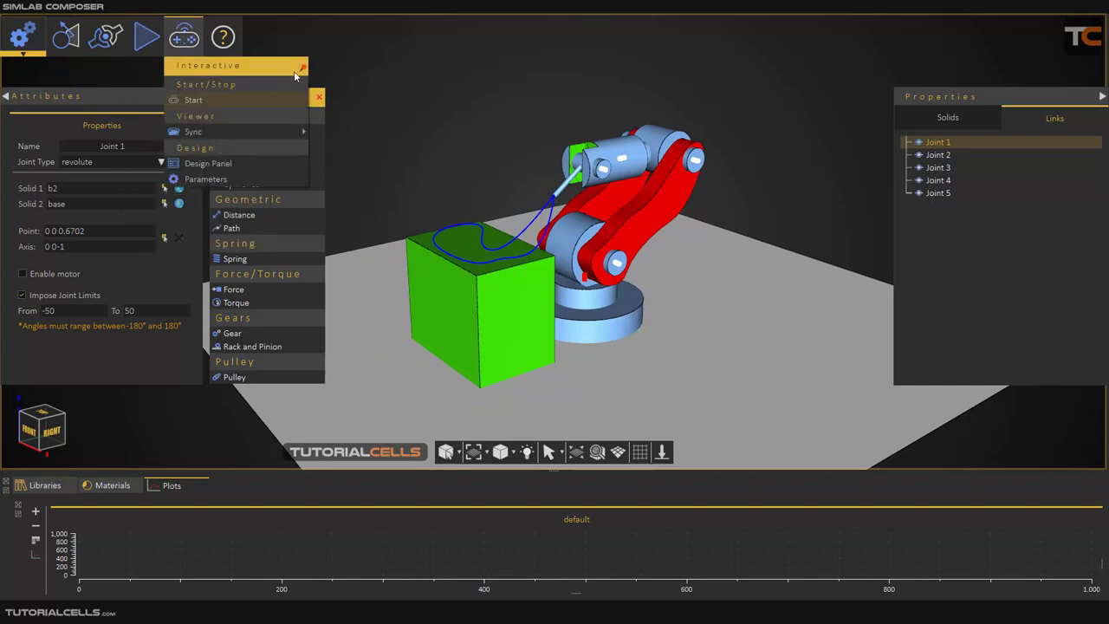
drag(265, 69, 879, 347)
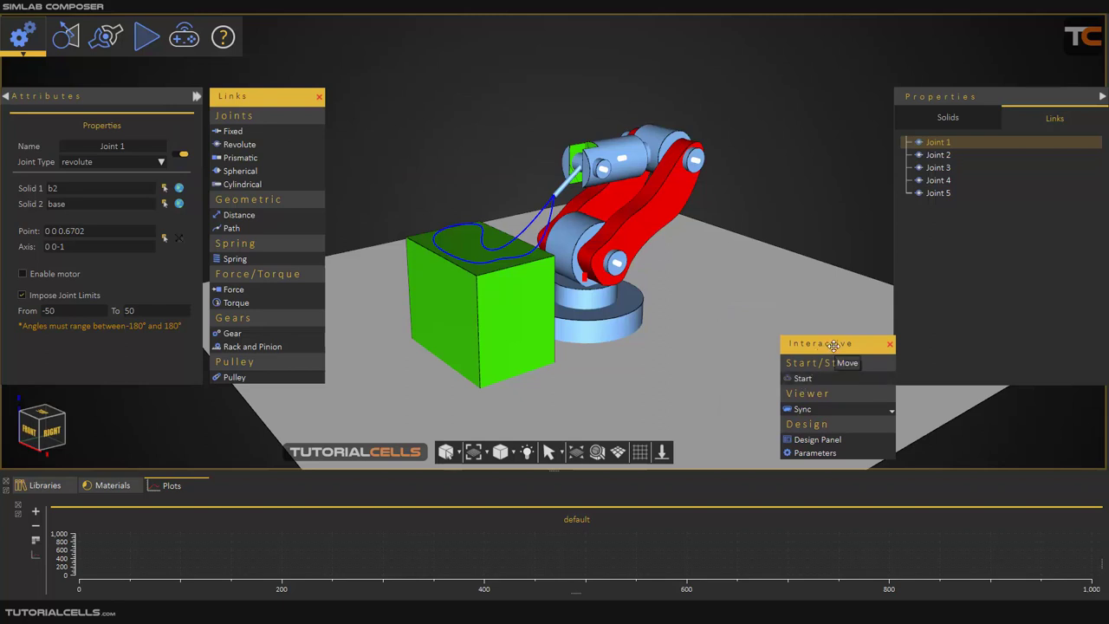
click(802, 378)
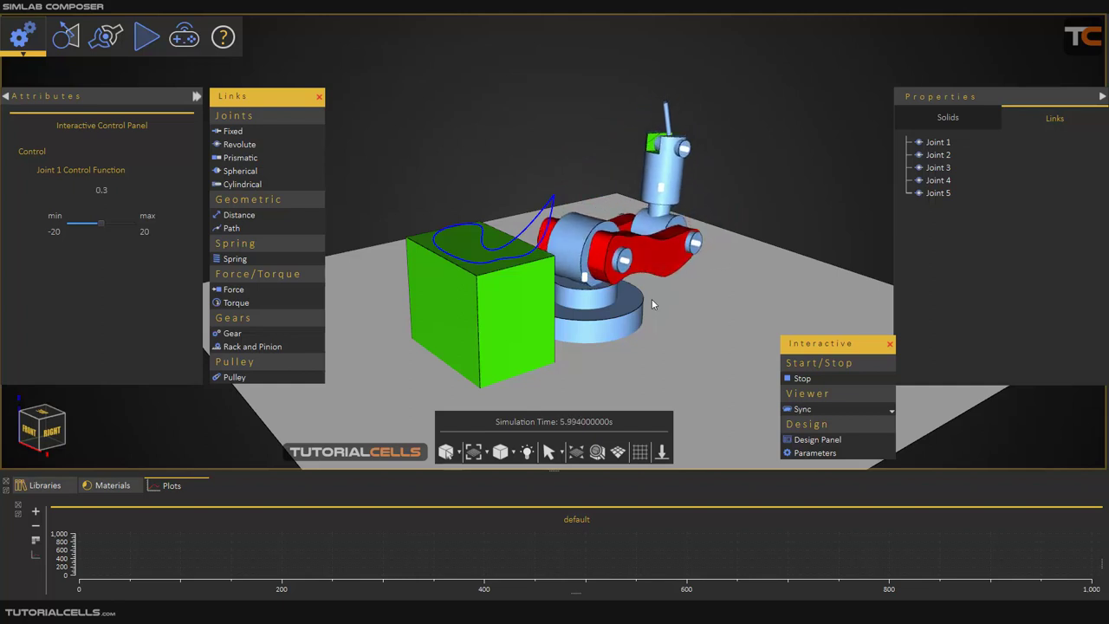
click(801, 378)
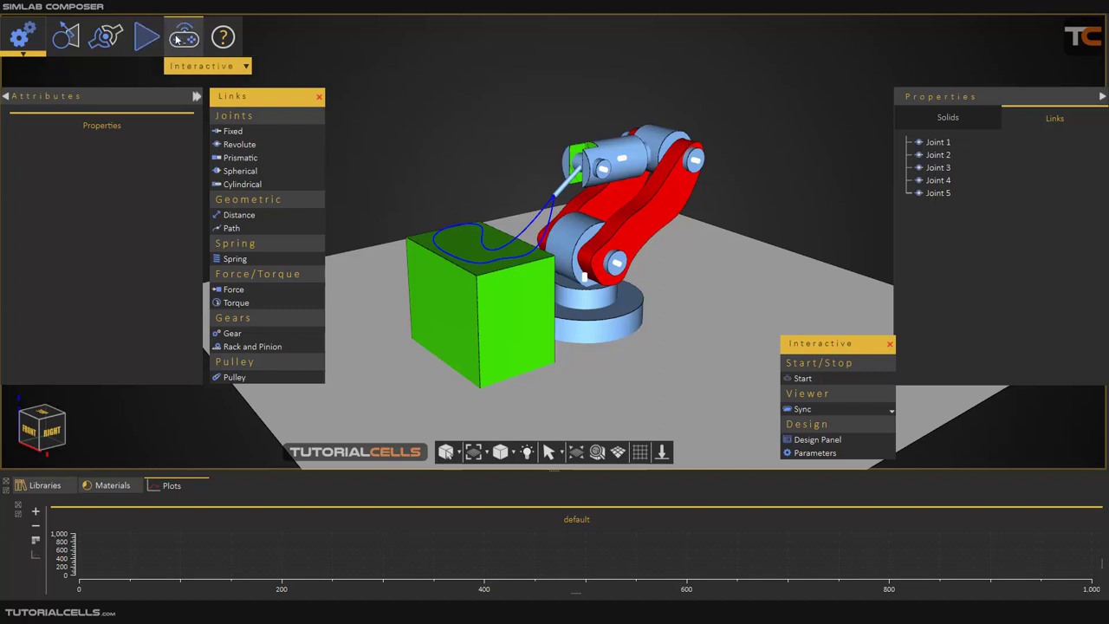
- Add Joint 2, at the lower pivot between b2 and the red links, to the interactive physics entities
click(807, 439)
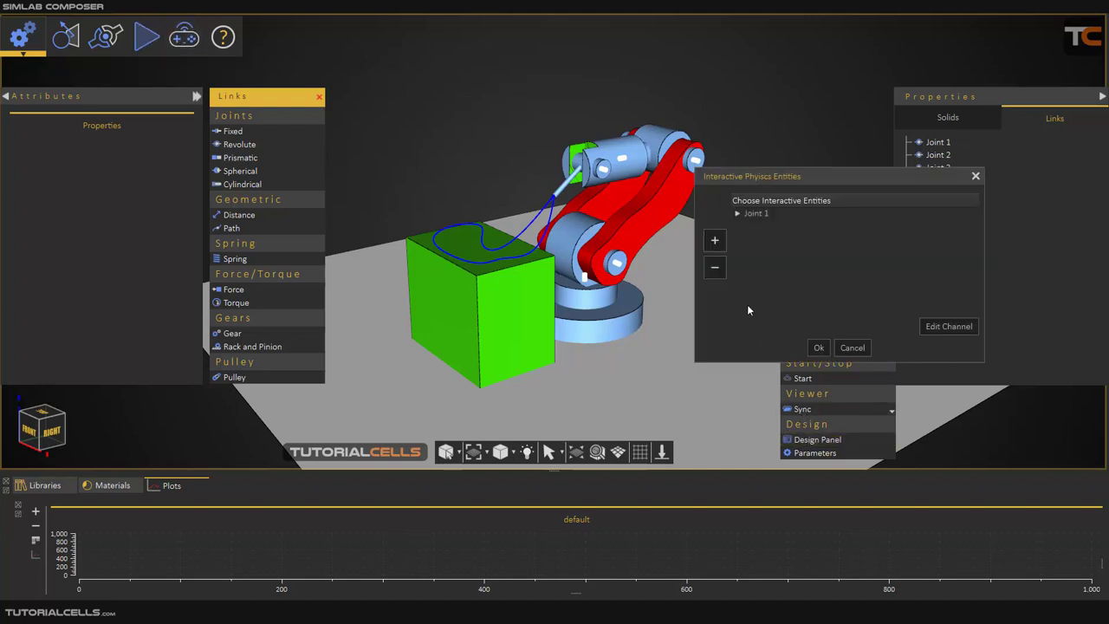
click(714, 240)
click(616, 266)
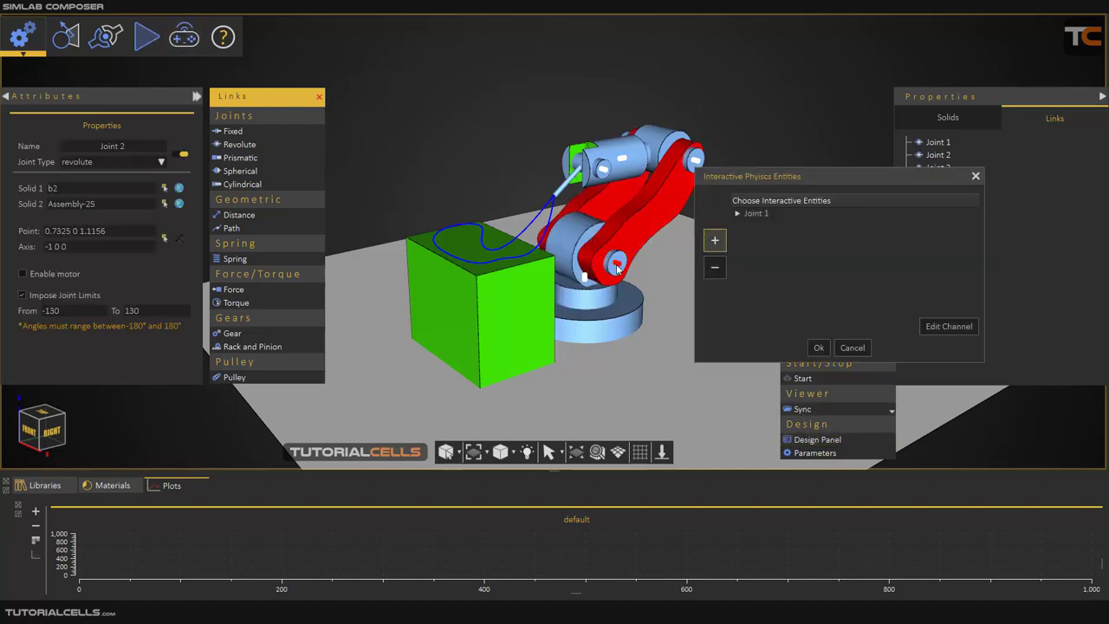
double_click(767, 227)
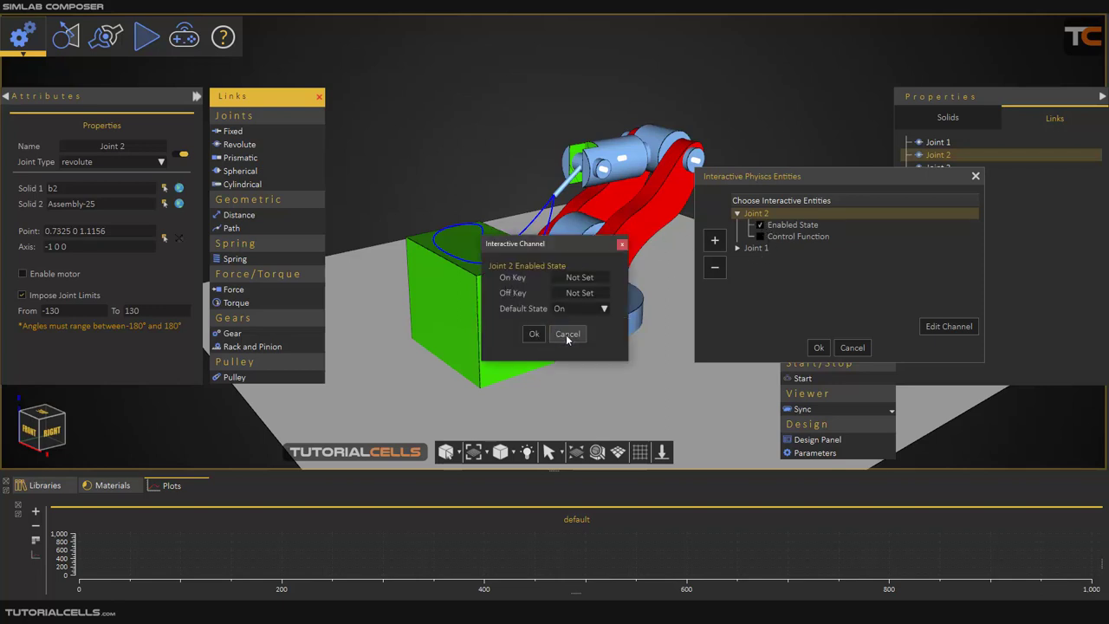
click(567, 334)
click(760, 226)
- Enable Joint 2's Control Function for rotation, with S as the increase key and A as the decrease key
double_click(761, 238)
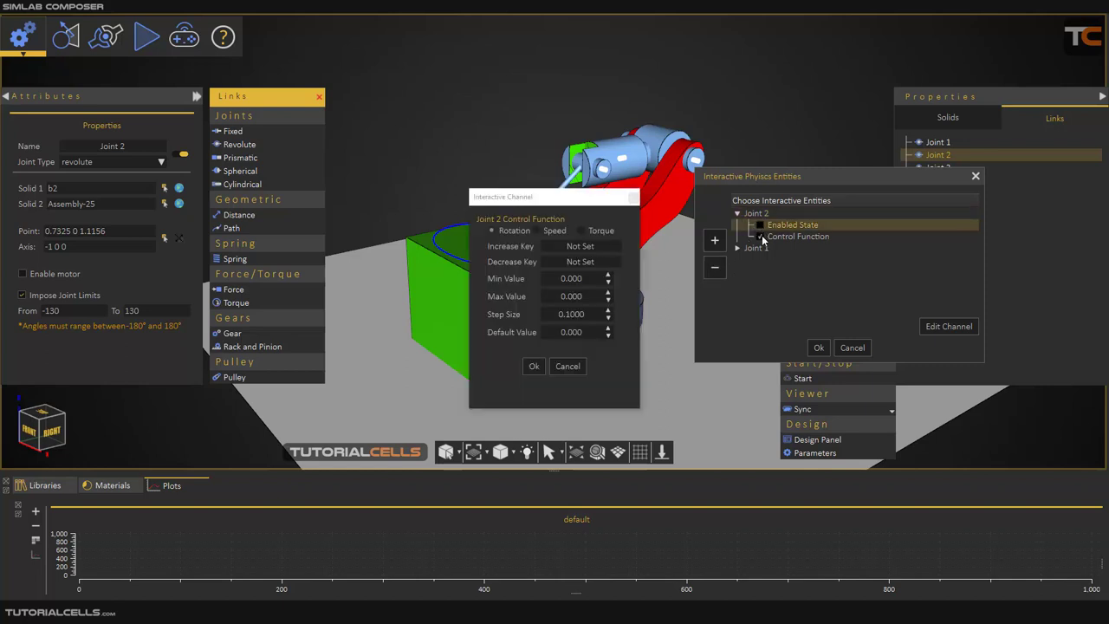
drag(549, 196, 454, 145)
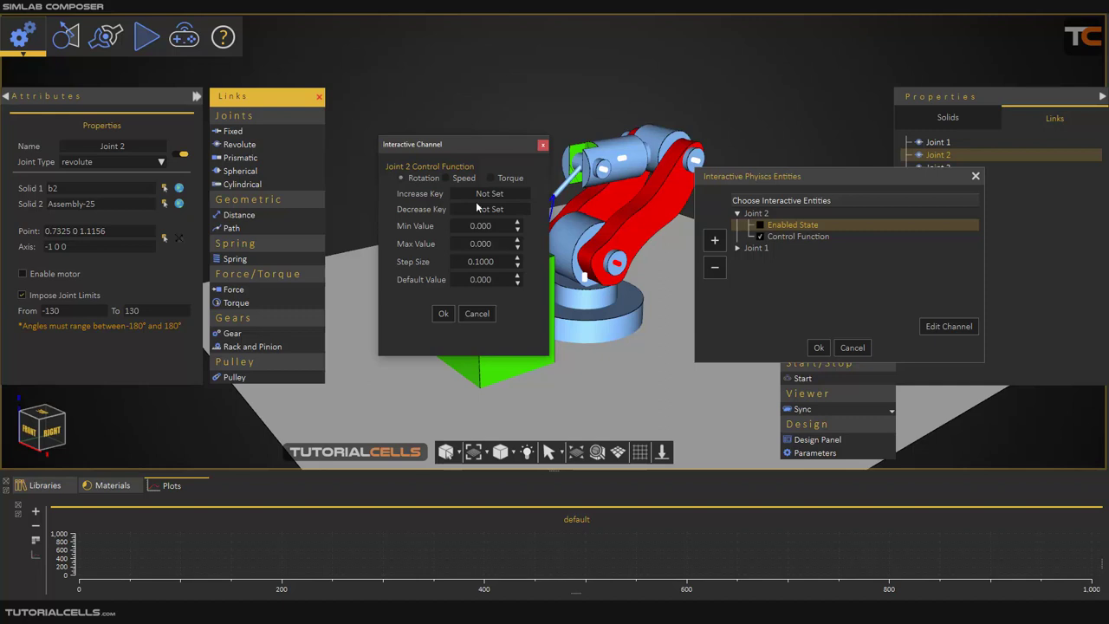
drag(475, 193, 504, 209)
key(s)
key(a)
- Set Joint 2's maximum control value to 20, enter its minimum value, and accept the channel and entities
drag(460, 245, 503, 243)
text(20)
key(shift+Tab)
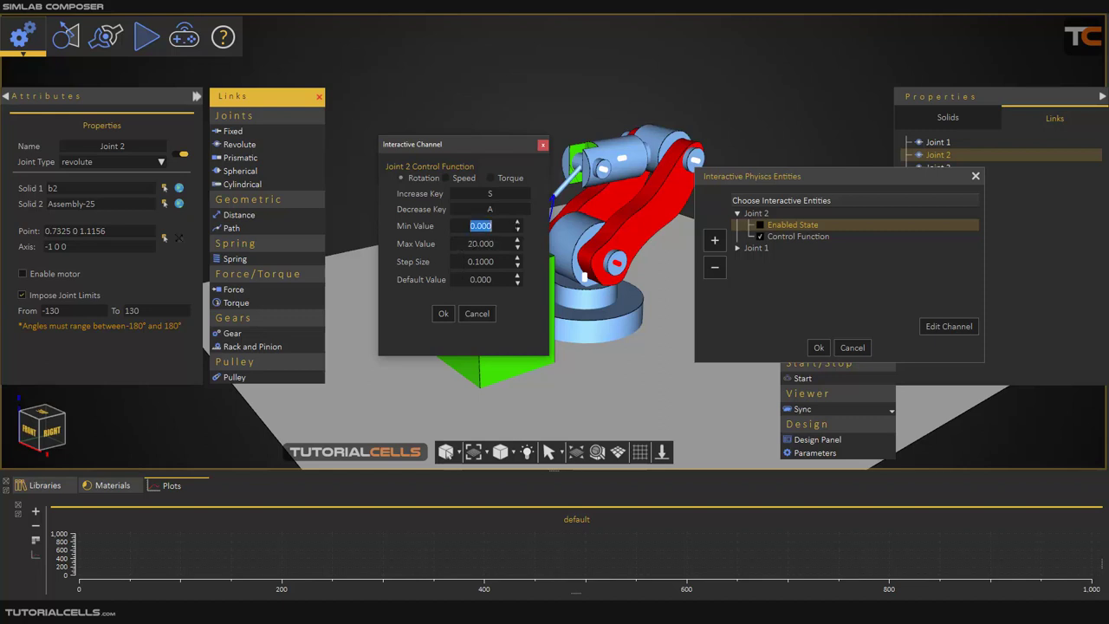
text(20)
click(497, 244)
drag(501, 246, 460, 246)
click(444, 315)
click(468, 225)
click(441, 312)
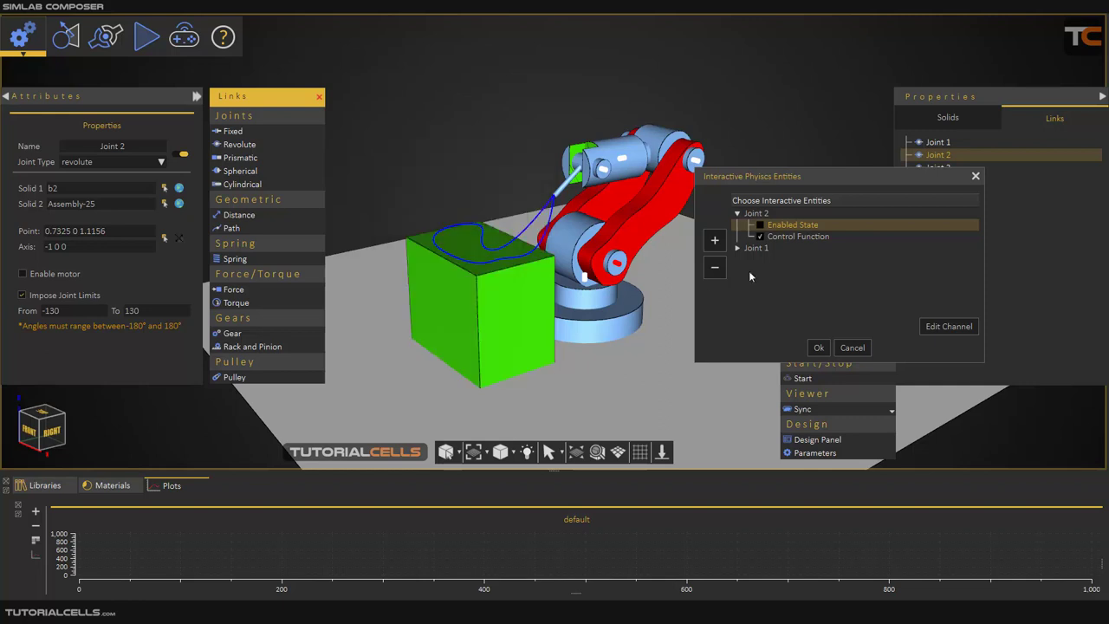
click(818, 347)
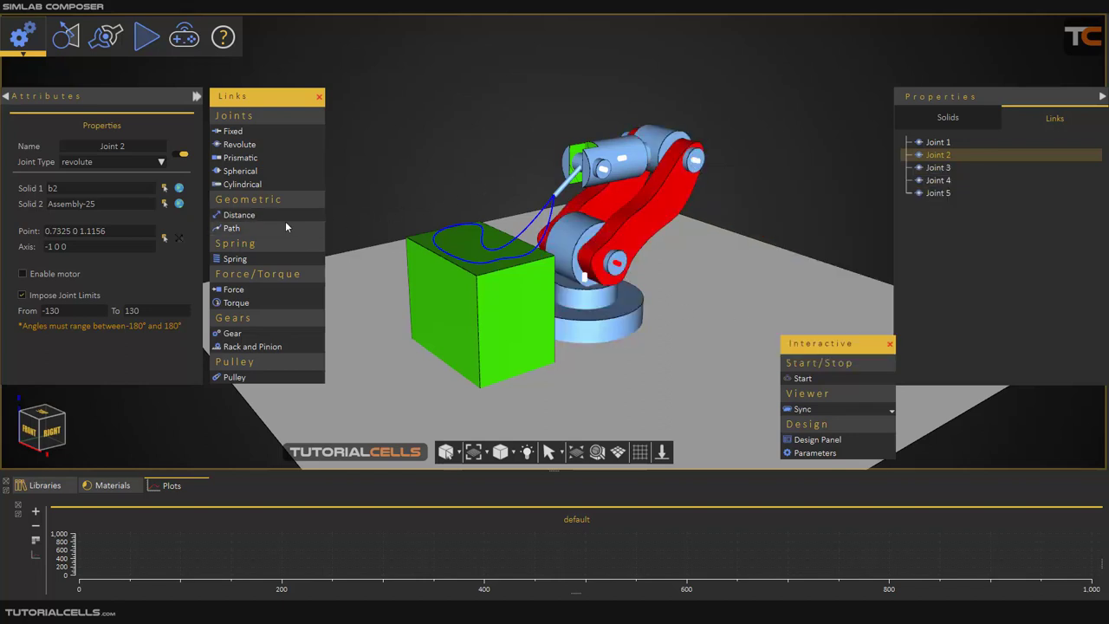
- Add Joint 3, at the upper pivot between the red links and the blue arm, to the interactive physics entities
click(814, 452)
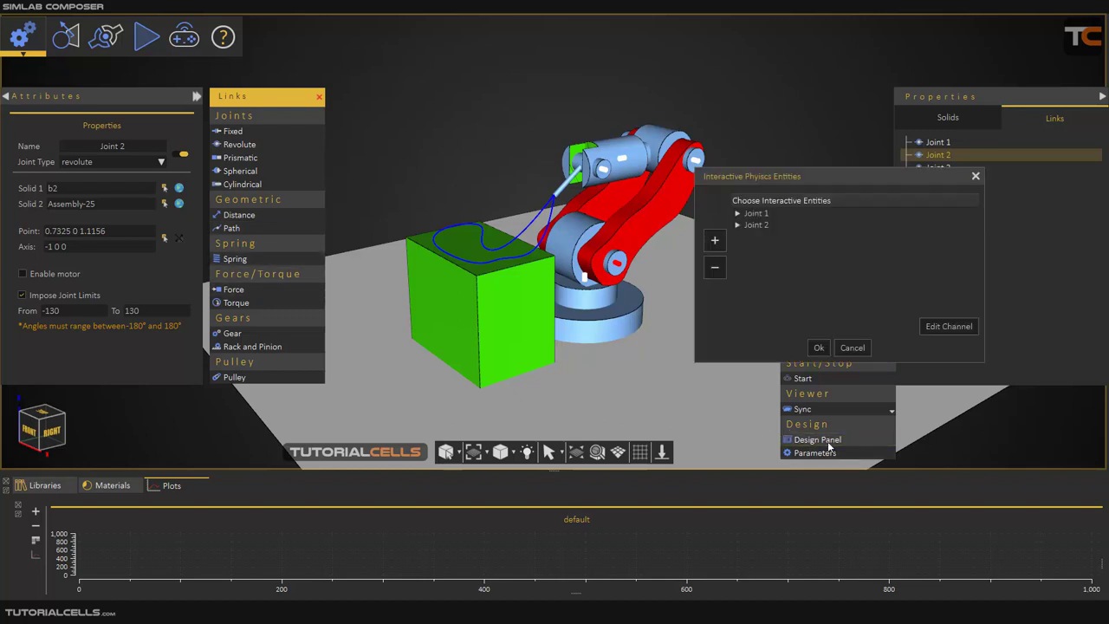
click(698, 162)
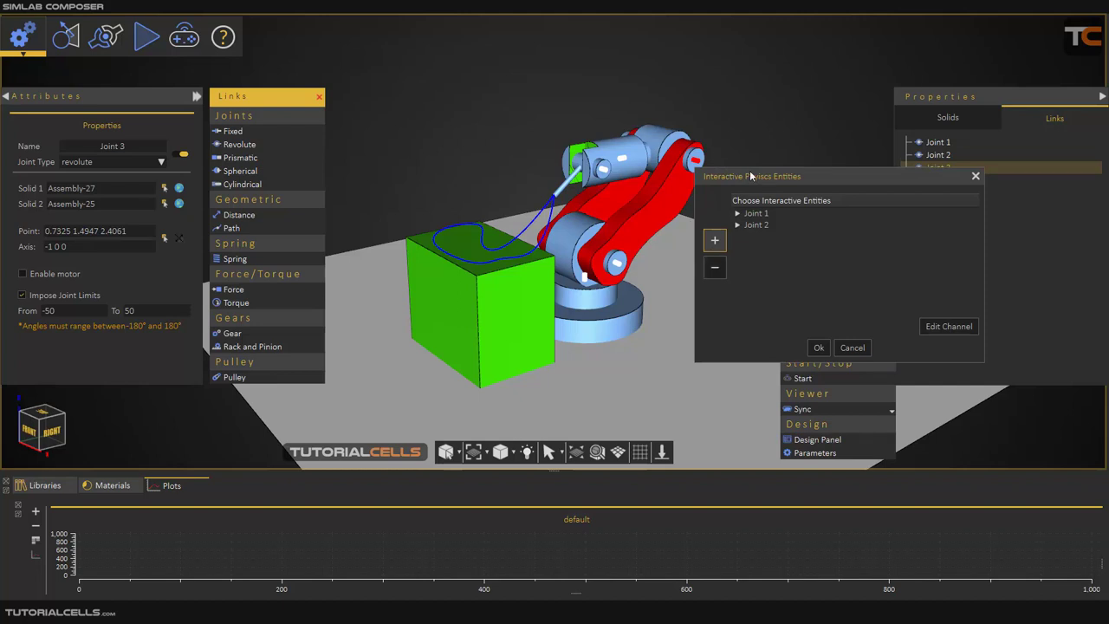
drag(752, 173, 770, 173)
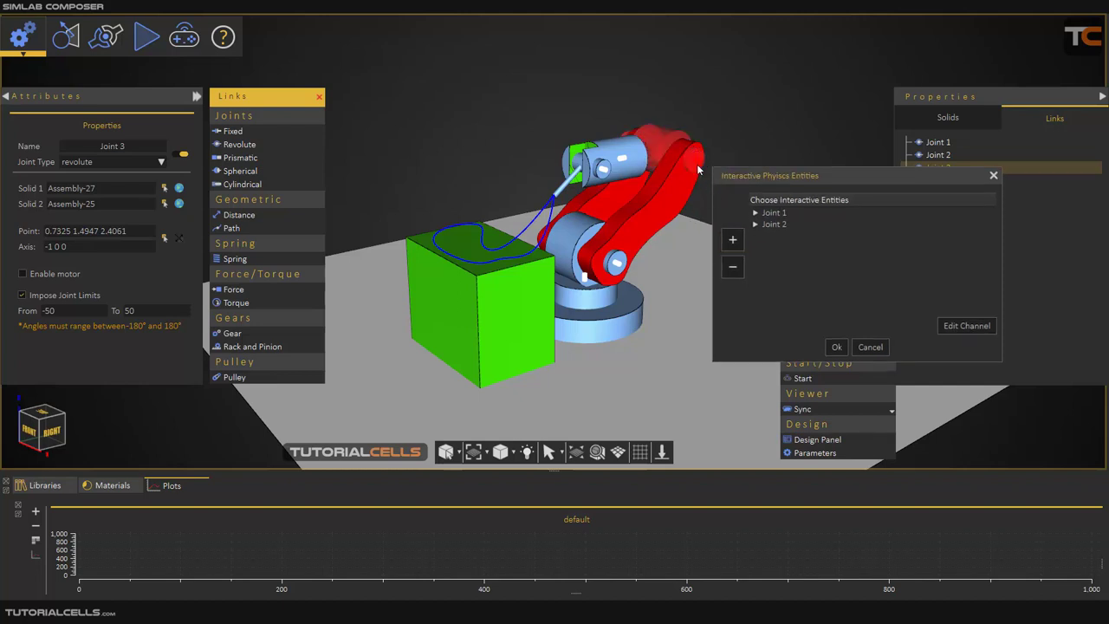
scroll(698, 165, up, 2)
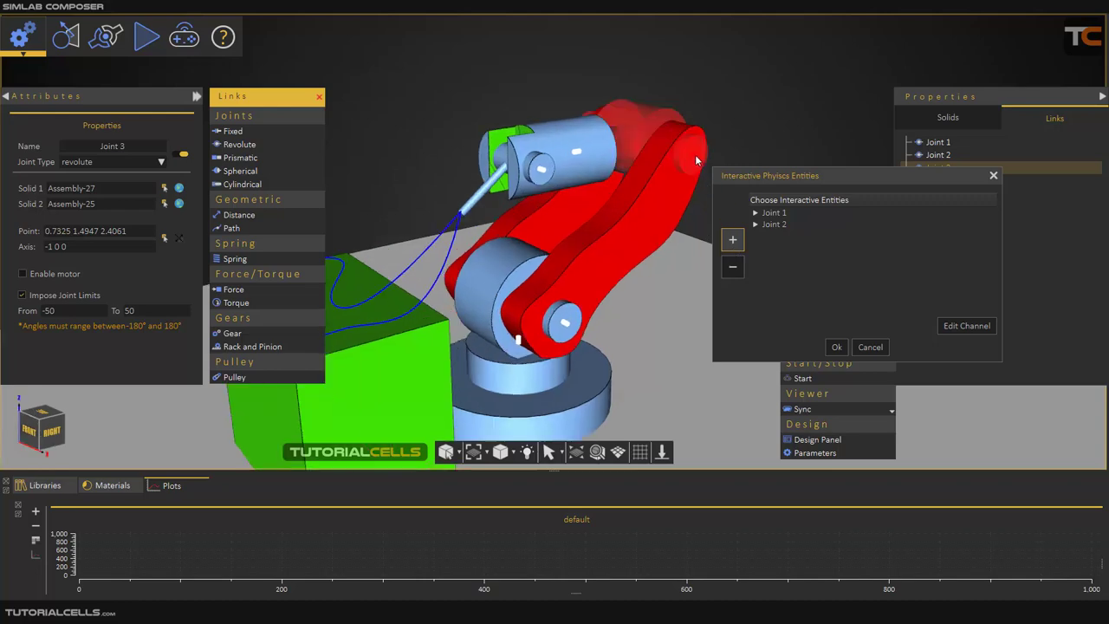
mouse_move(695, 154)
mouse_down()
mouse_move(659, 197)
mouse_move(688, 154)
mouse_up()
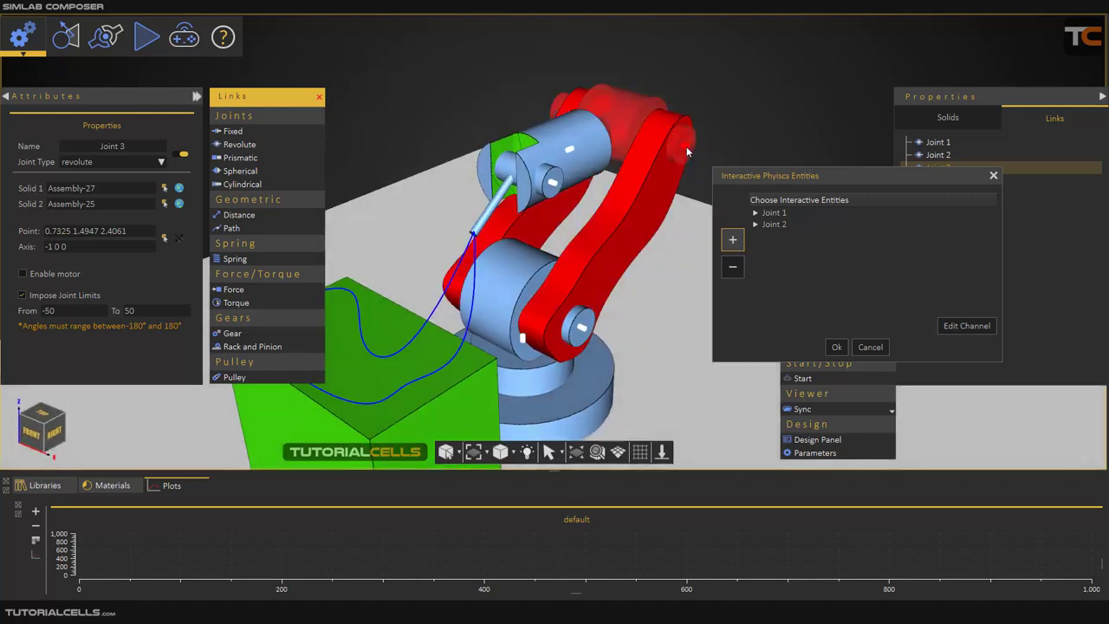
click(686, 146)
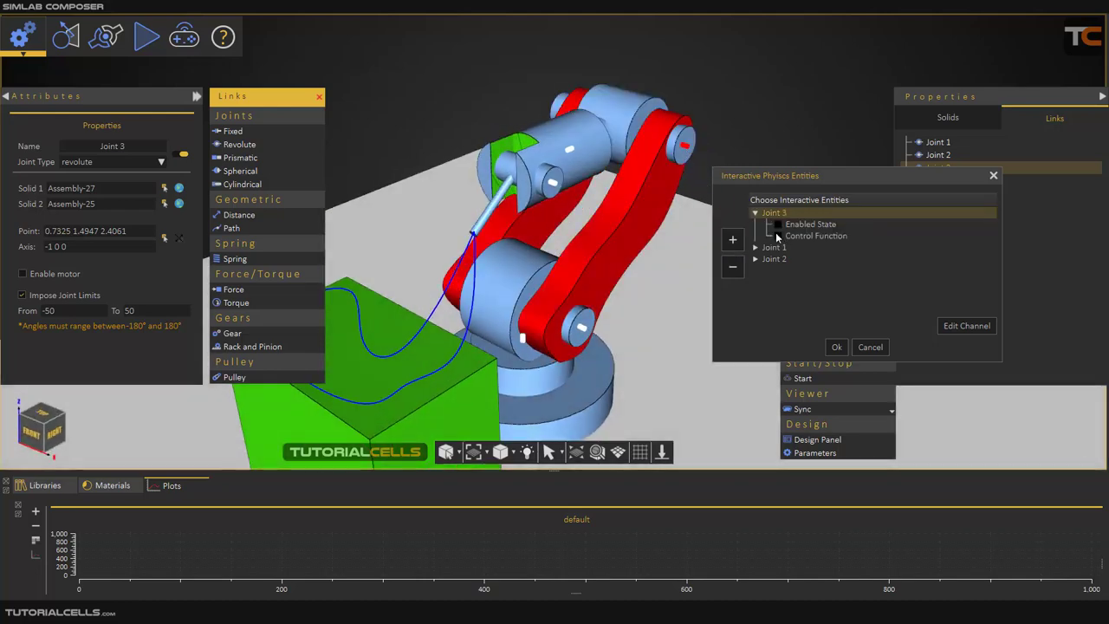
- Enable Joint 3's Control Function for rotation, with X as the increase key and Z as the decrease key
click(777, 236)
click(606, 247)
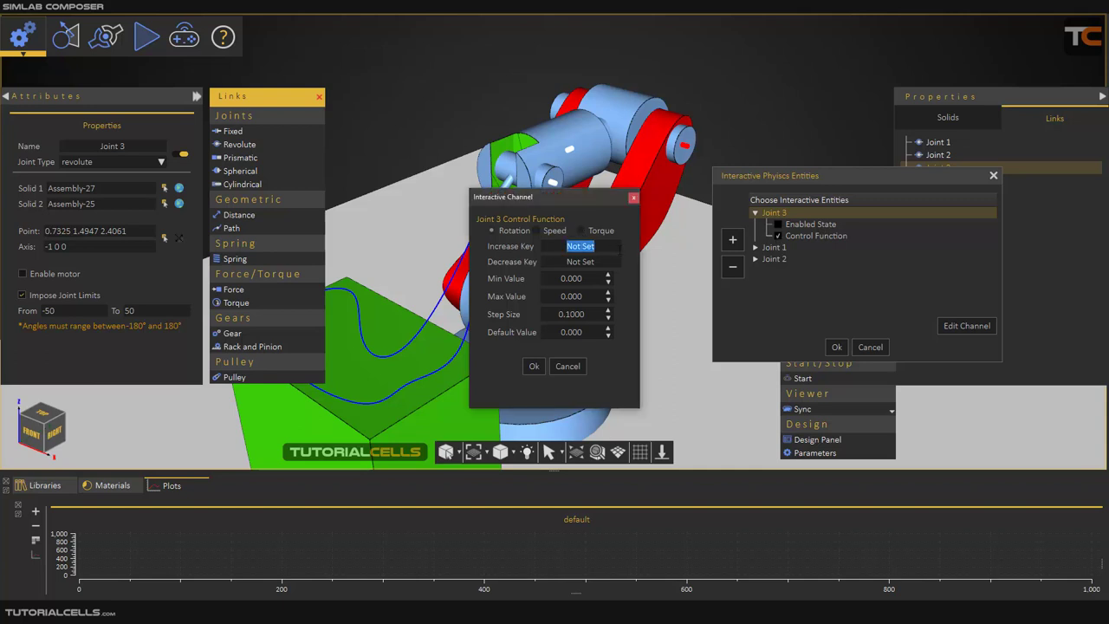
key(x)
click(606, 261)
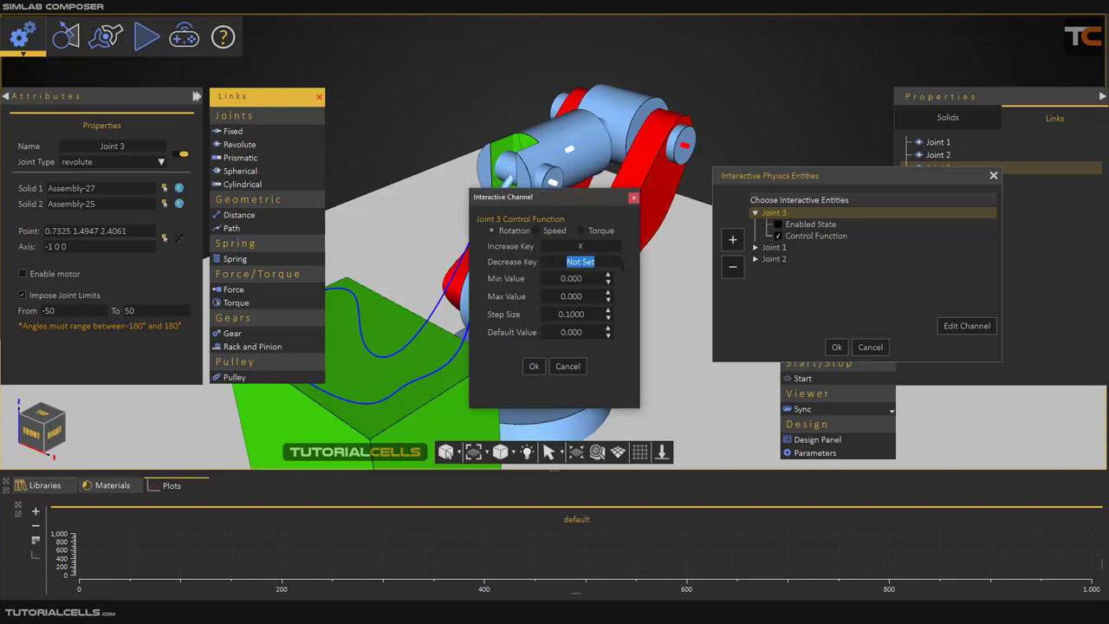
key(z)
- Set Joint 3's minimum control value to -20 and maximum to 20, and accept the channel and entities
click(551, 277)
text(-20)
click(592, 296)
text(20)
click(534, 366)
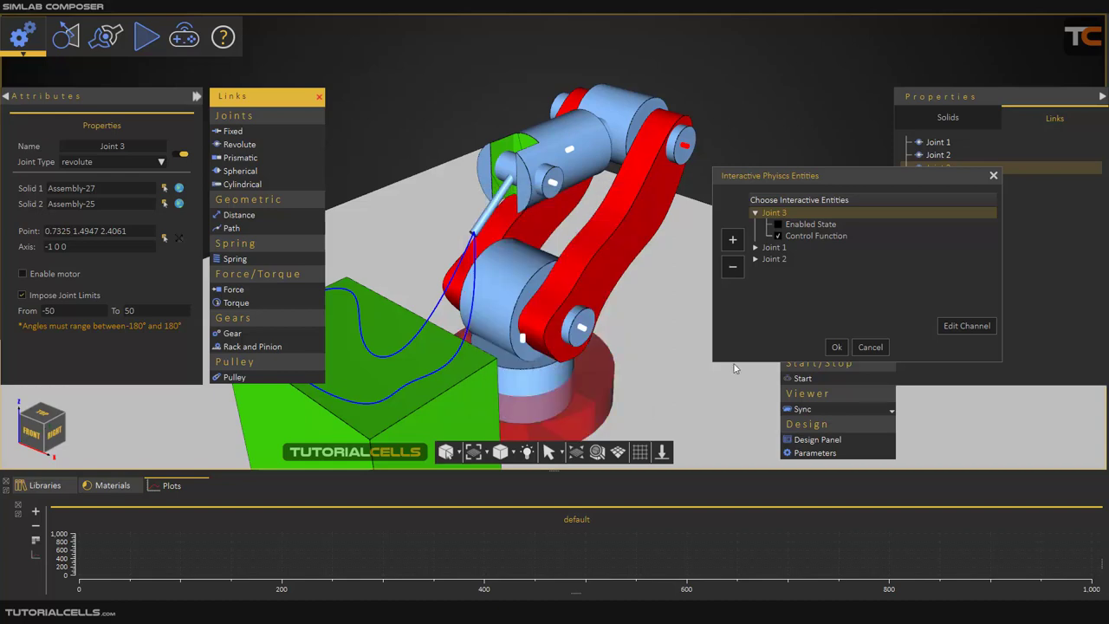
click(844, 347)
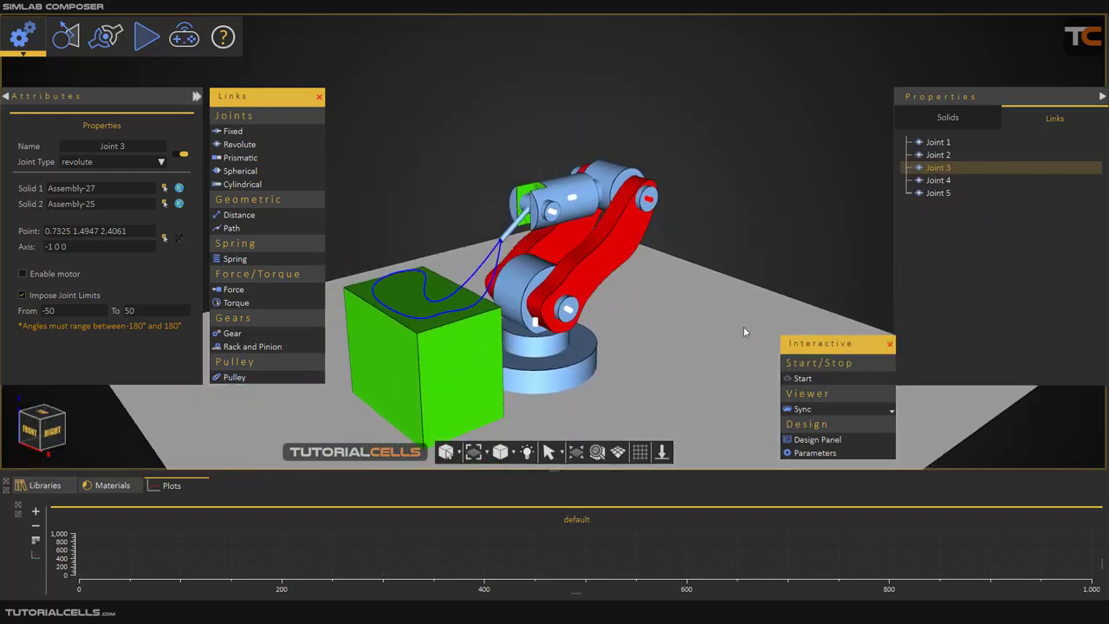
- Run the interactive simulation to test the joint controls, stop it, and look at the viewer's Sync modes
click(799, 378)
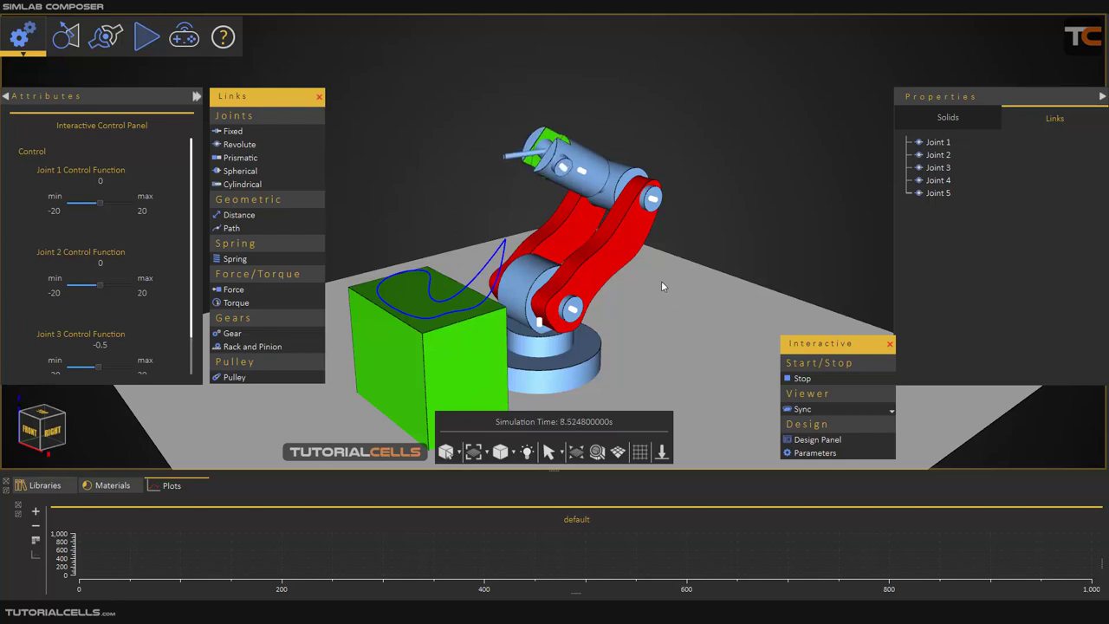
click(801, 378)
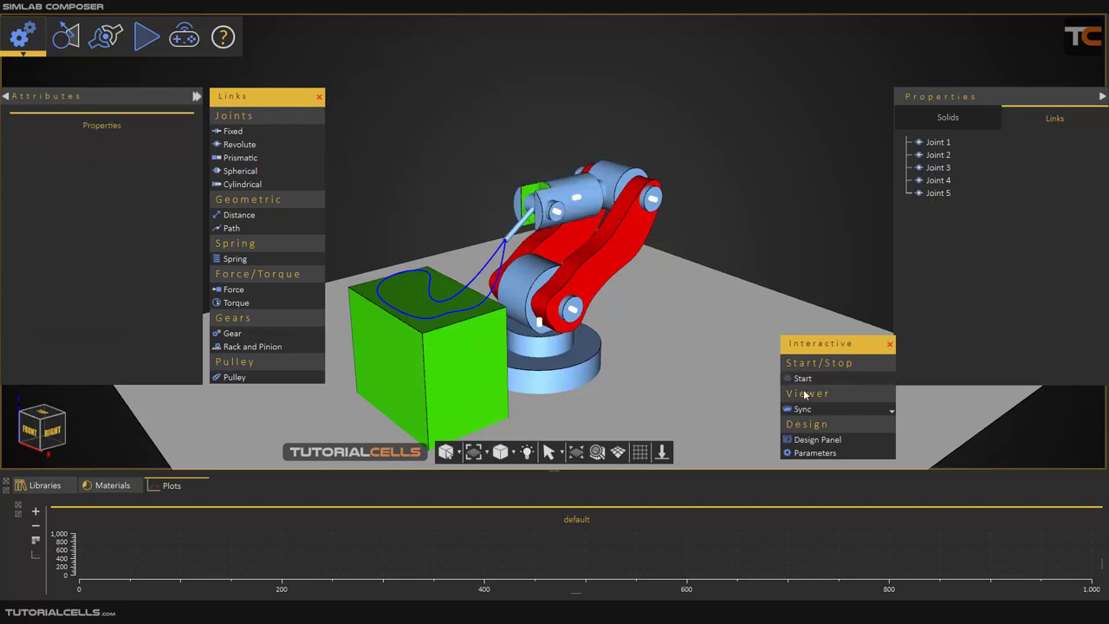
click(808, 410)
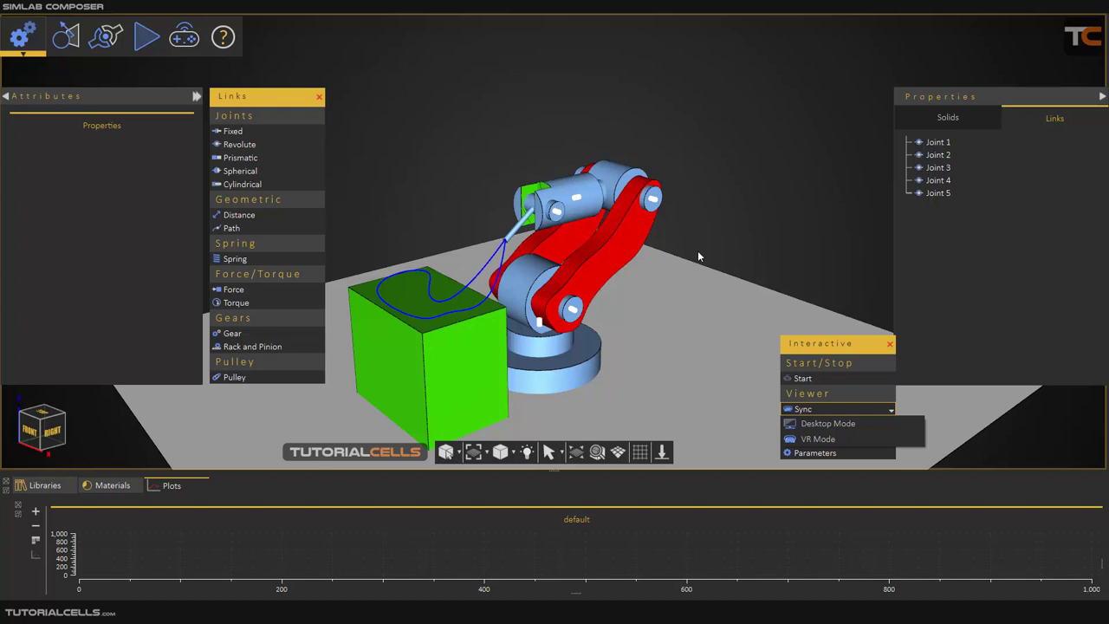
click(834, 439)
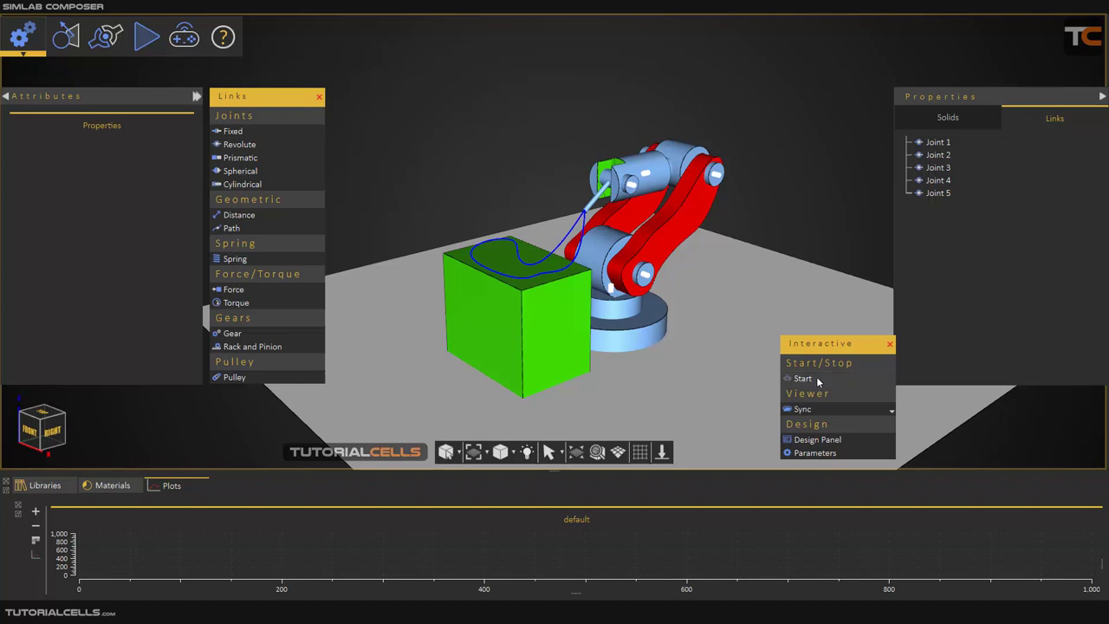
- Review the General, Solver and Advanced simulation parameters and close them without changing anything
click(814, 452)
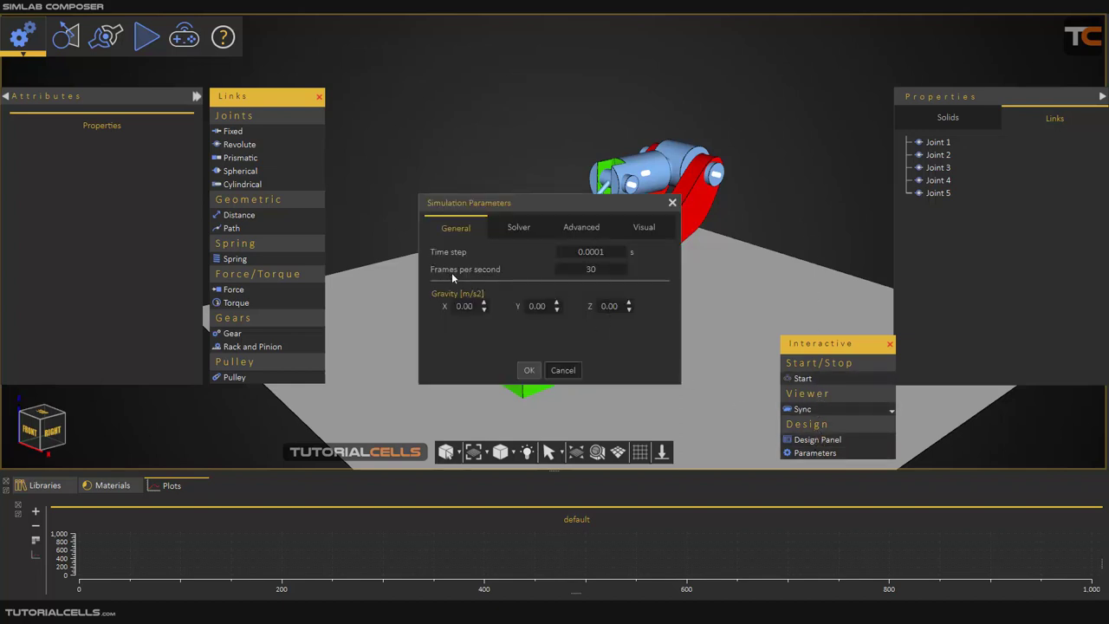
drag(575, 265, 659, 262)
click(524, 226)
click(582, 227)
click(673, 204)
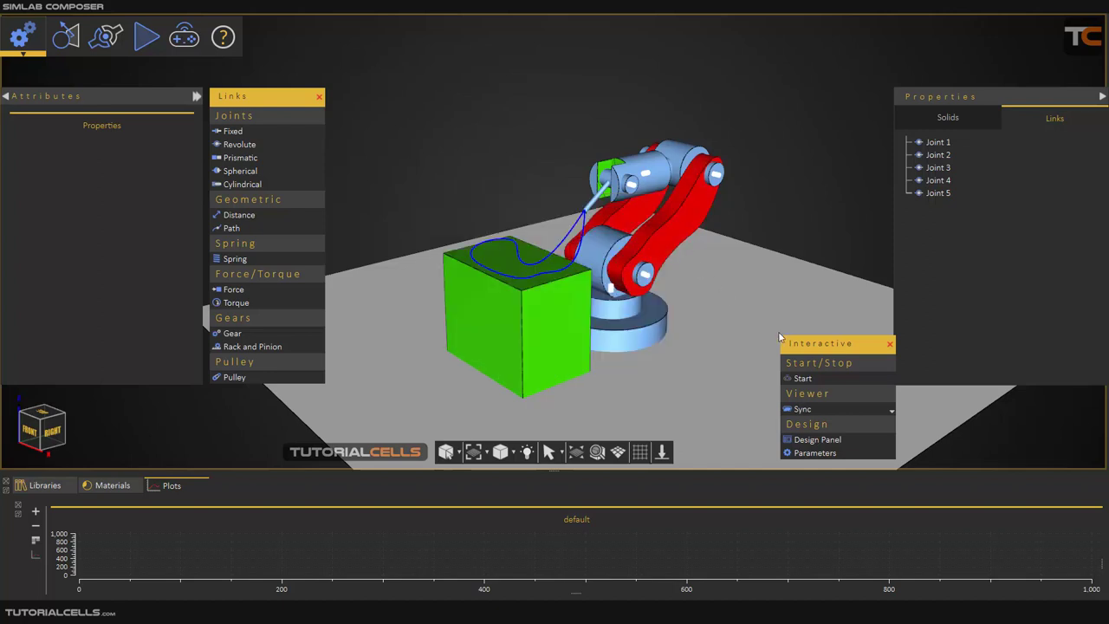
- Close the floating Interactive palette
drag(839, 343, 823, 337)
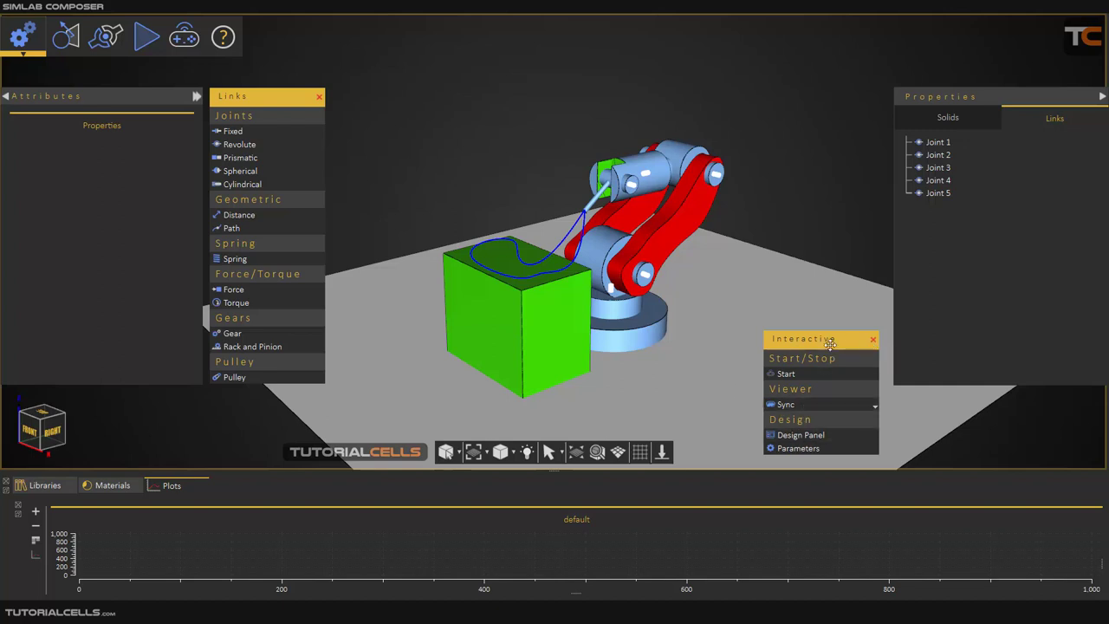
click(872, 341)
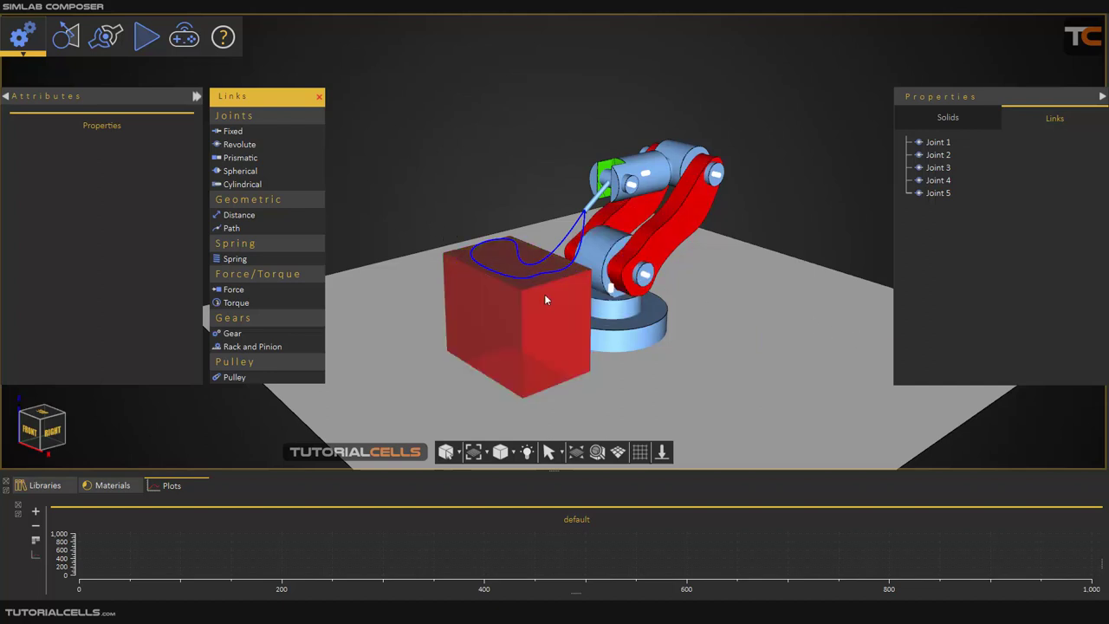
scroll(544, 293, up, 2)
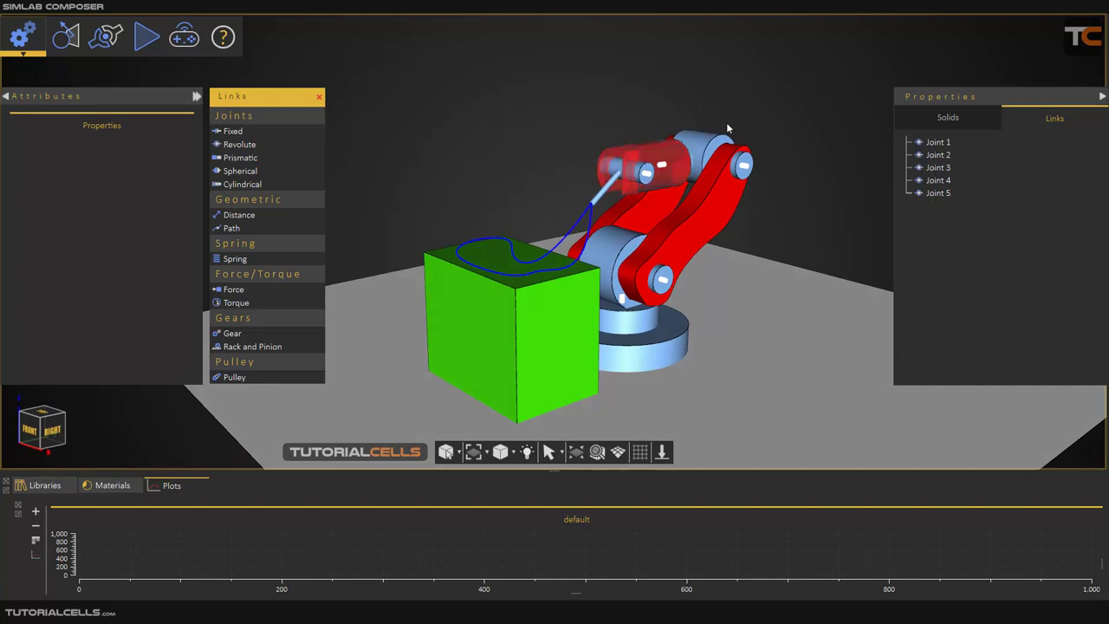